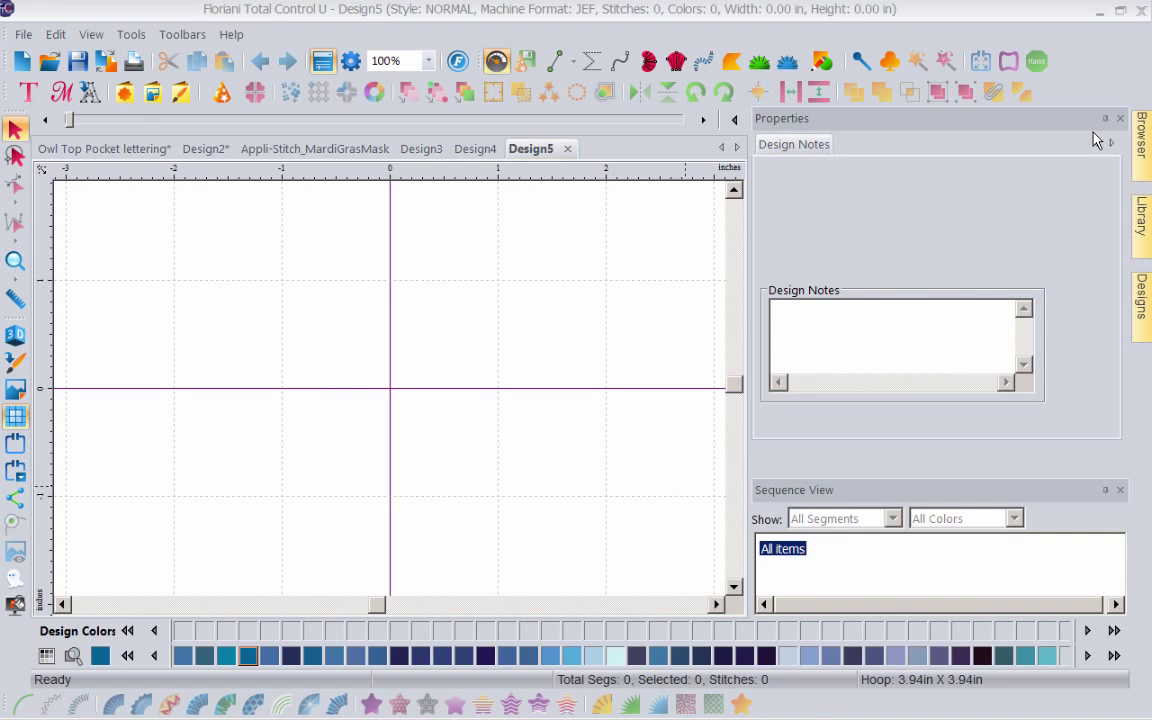
Step: Insert the June02.waf flag stamp design from the June2015 library folder into the empty Design5 workspace
left_click(1141, 215)
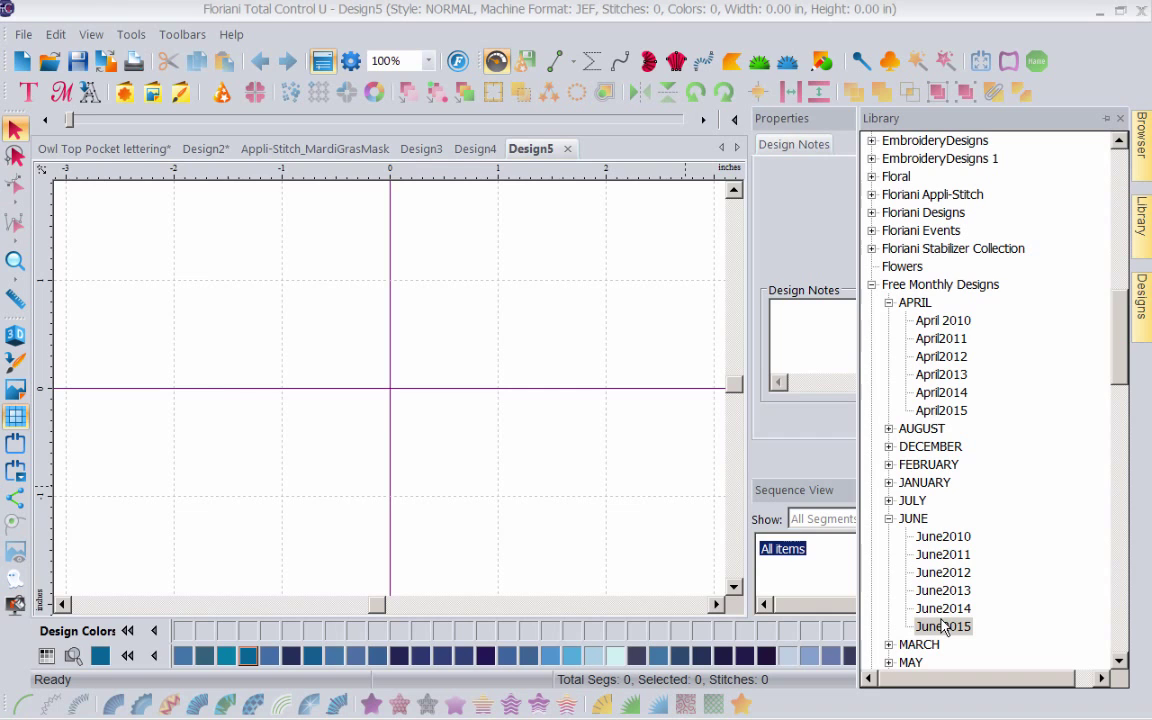
left_click(1143, 312)
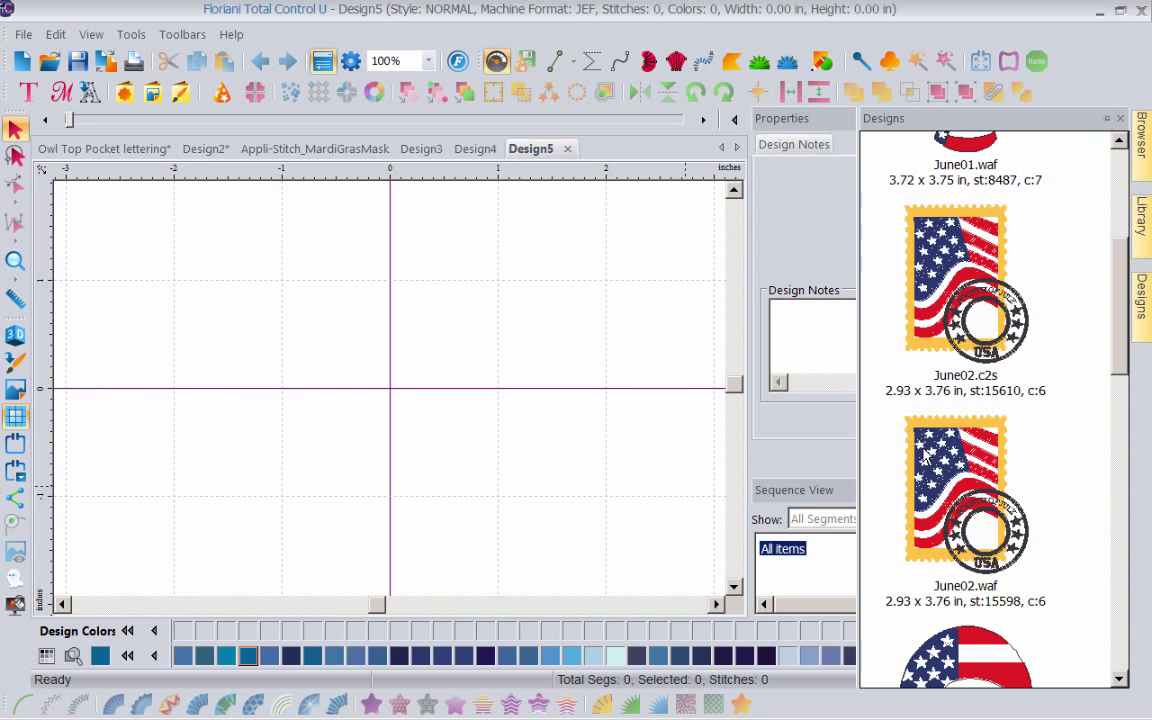
left_click_drag(925, 457, 650, 370)
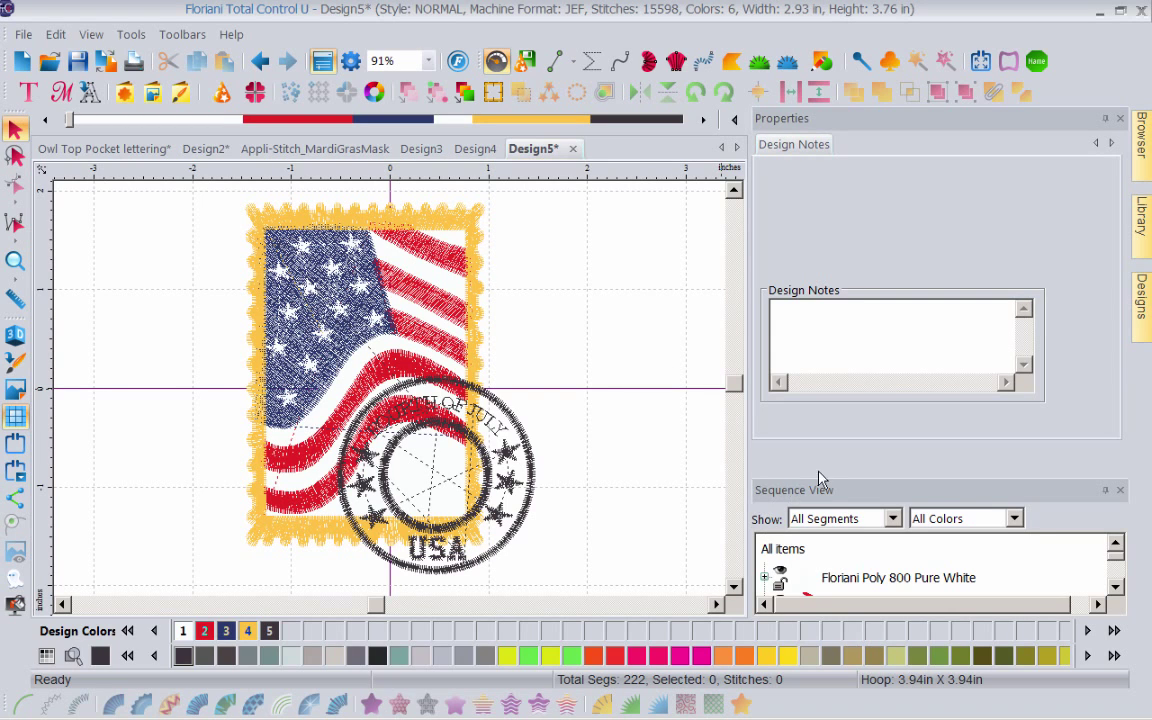
left_click(783, 549)
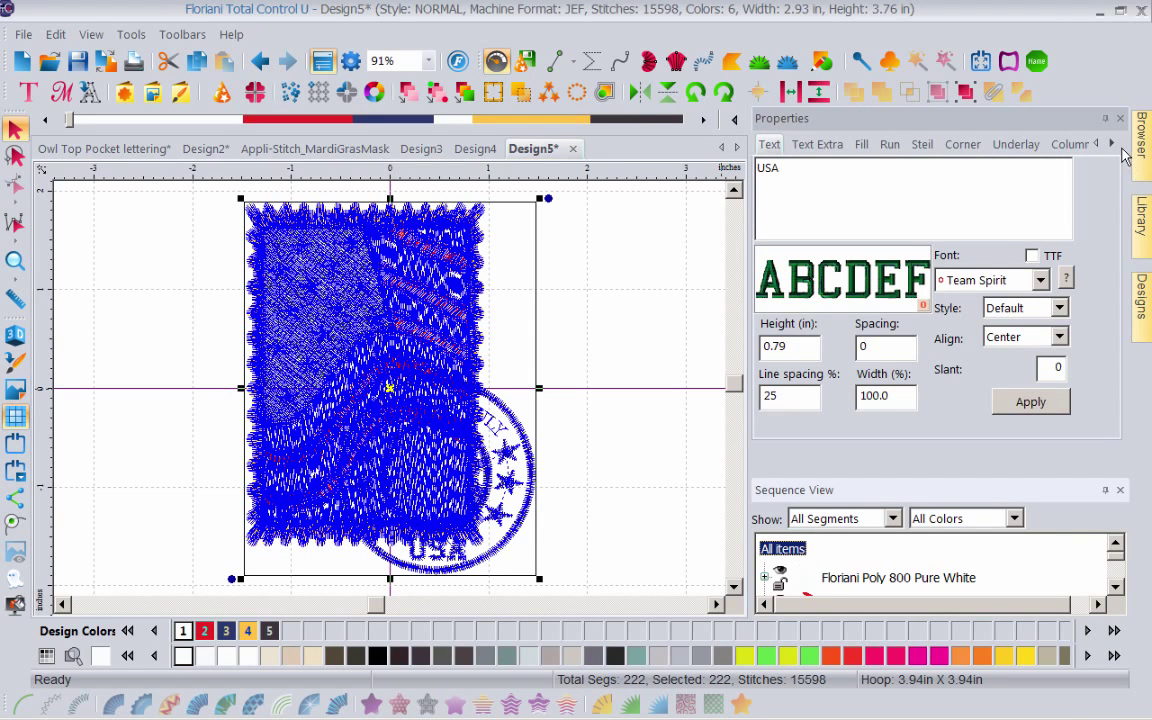
left_click(663, 333)
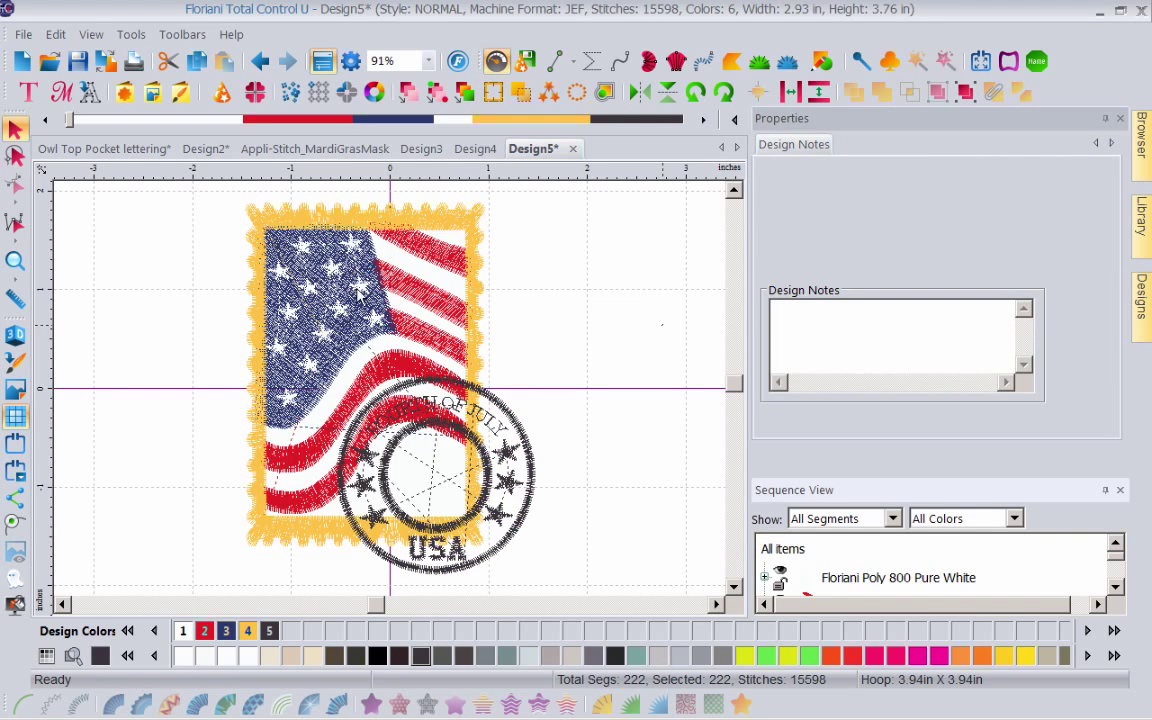
left_click(320, 260)
left_click(553, 332)
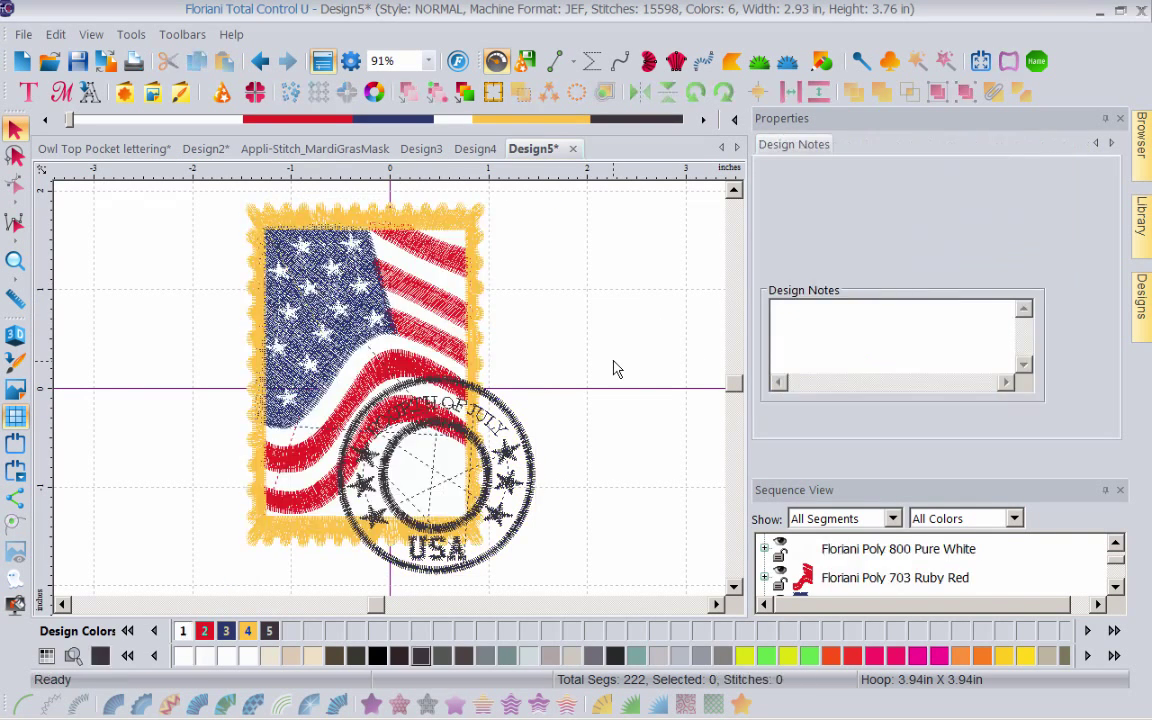
left_click(1115, 543)
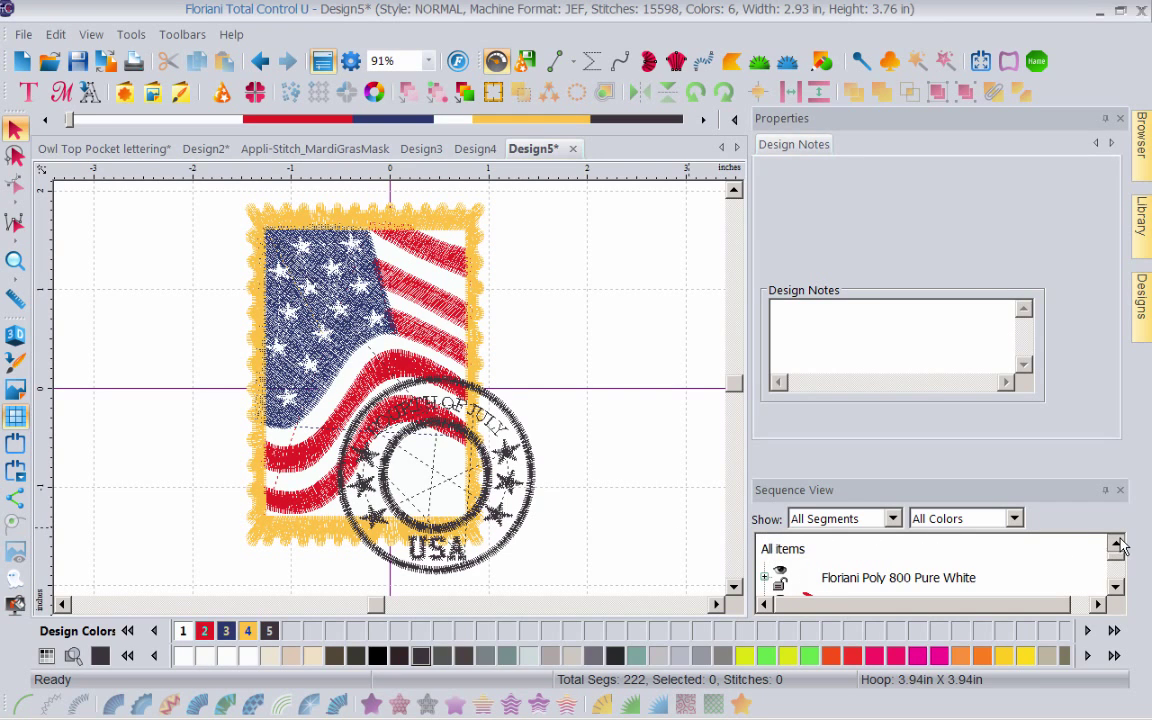
Step: Resize the entire stamp design to a height of 8 inches while maintaining its aspect ratio
left_click(790, 551)
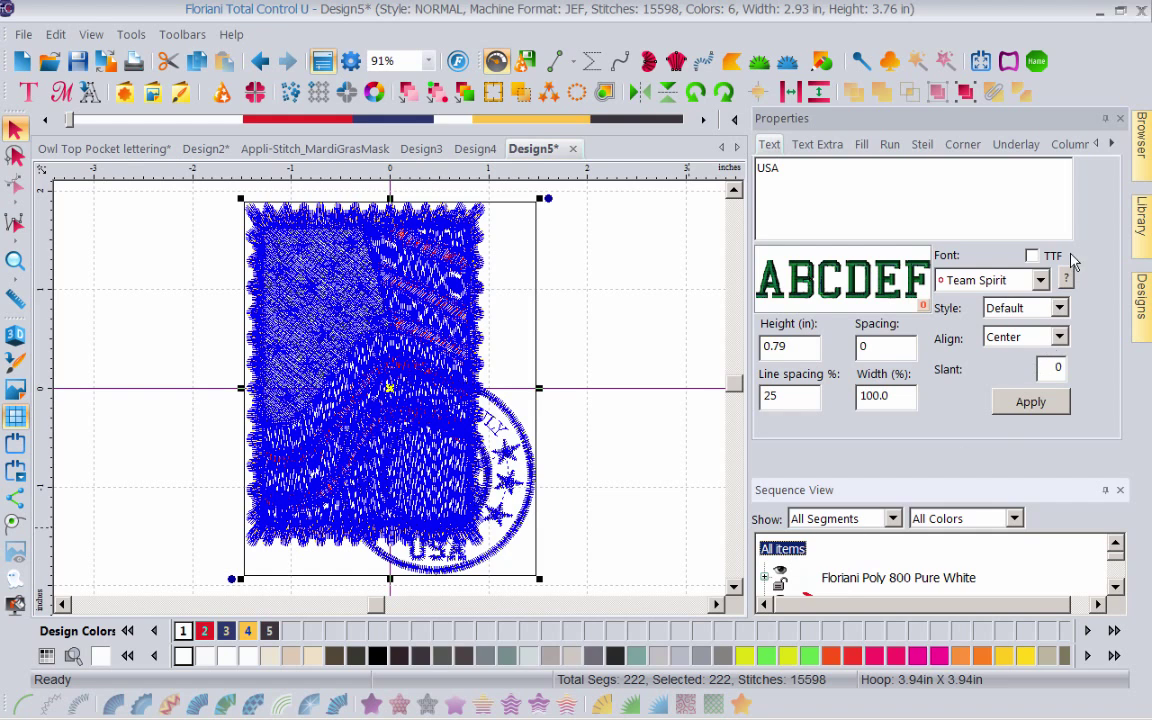
left_click(1112, 144)
left_click(1112, 144)
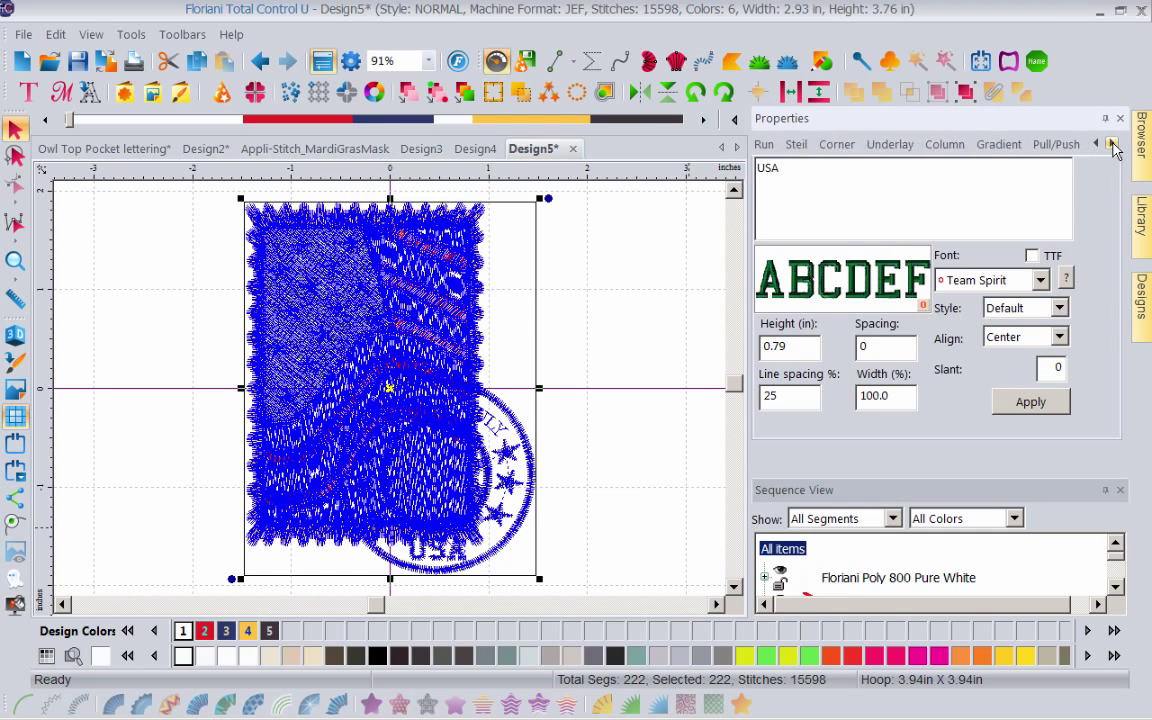
left_click(1112, 144)
left_click(1112, 144)
left_click(1112, 144)
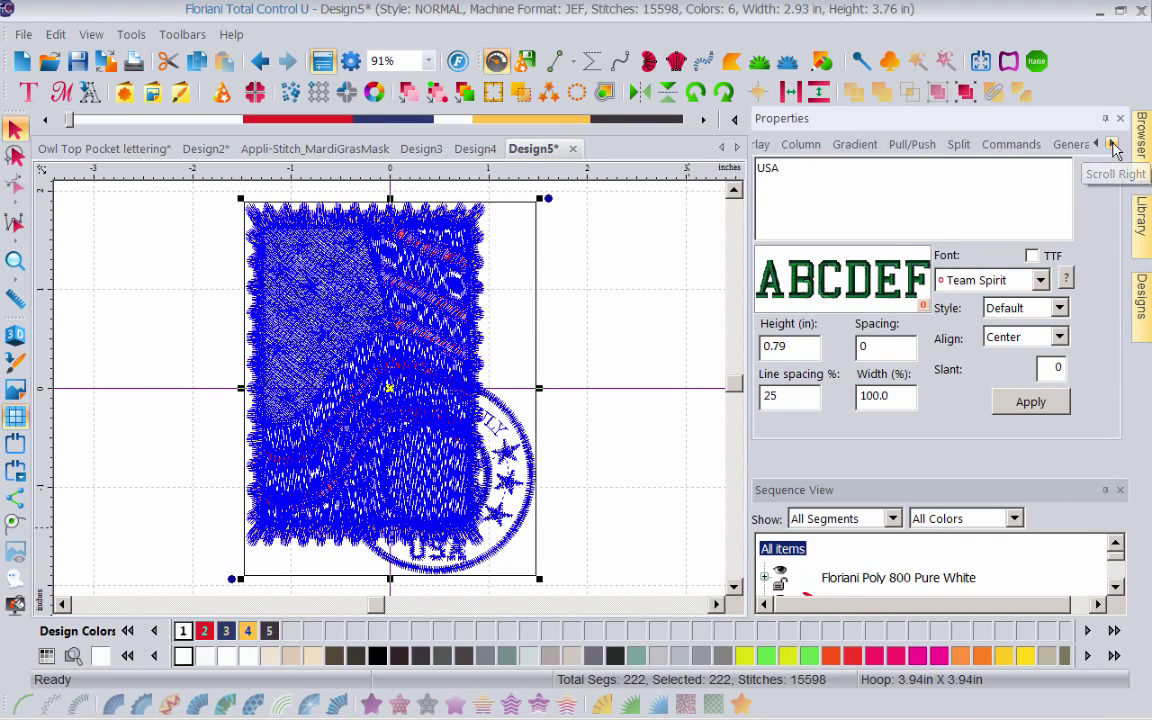
left_click(1112, 144)
left_click(1112, 144)
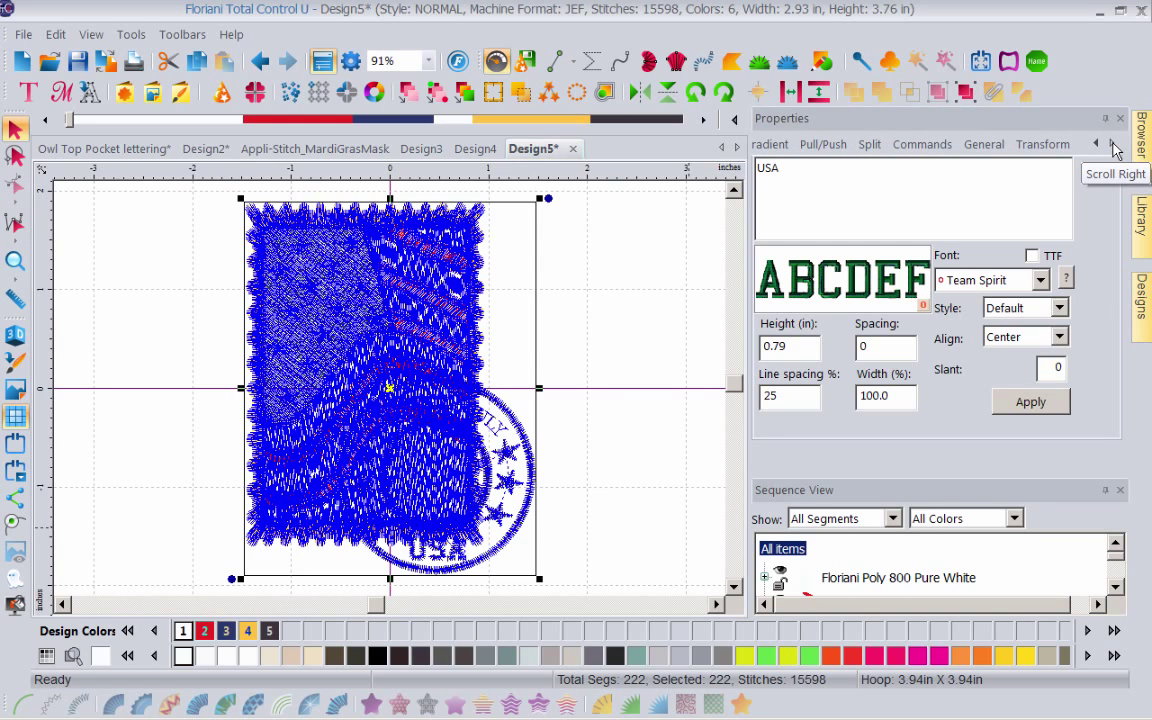
left_click(1034, 144)
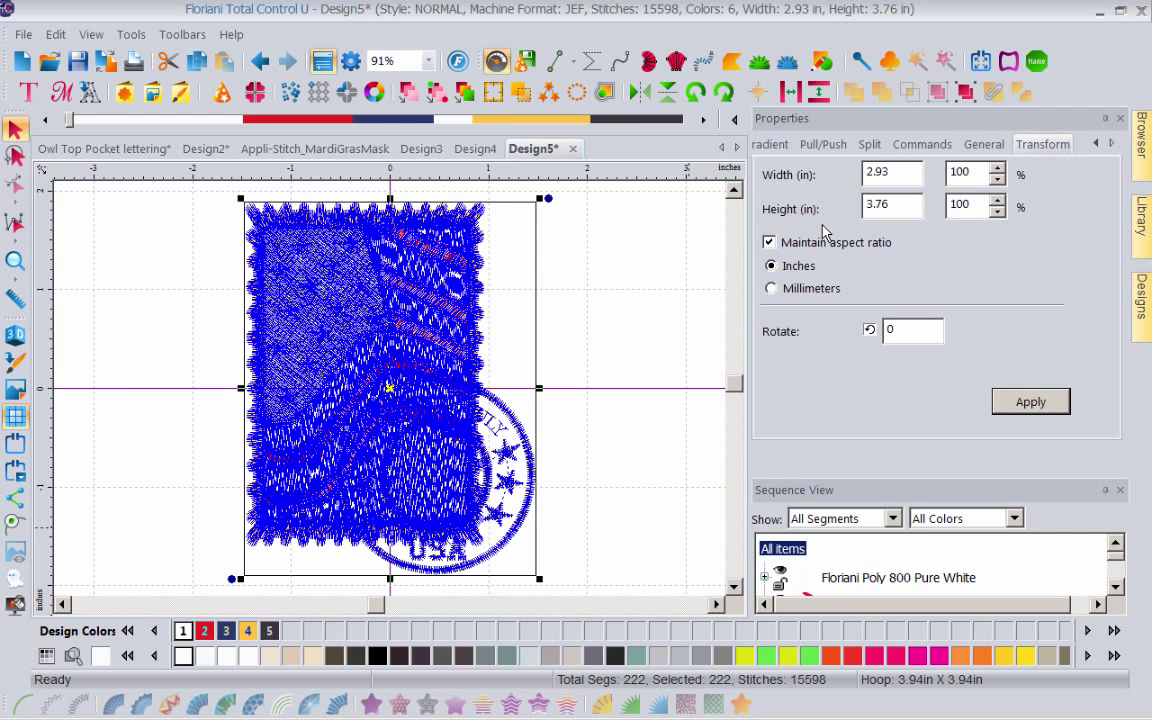
double_click(897, 204)
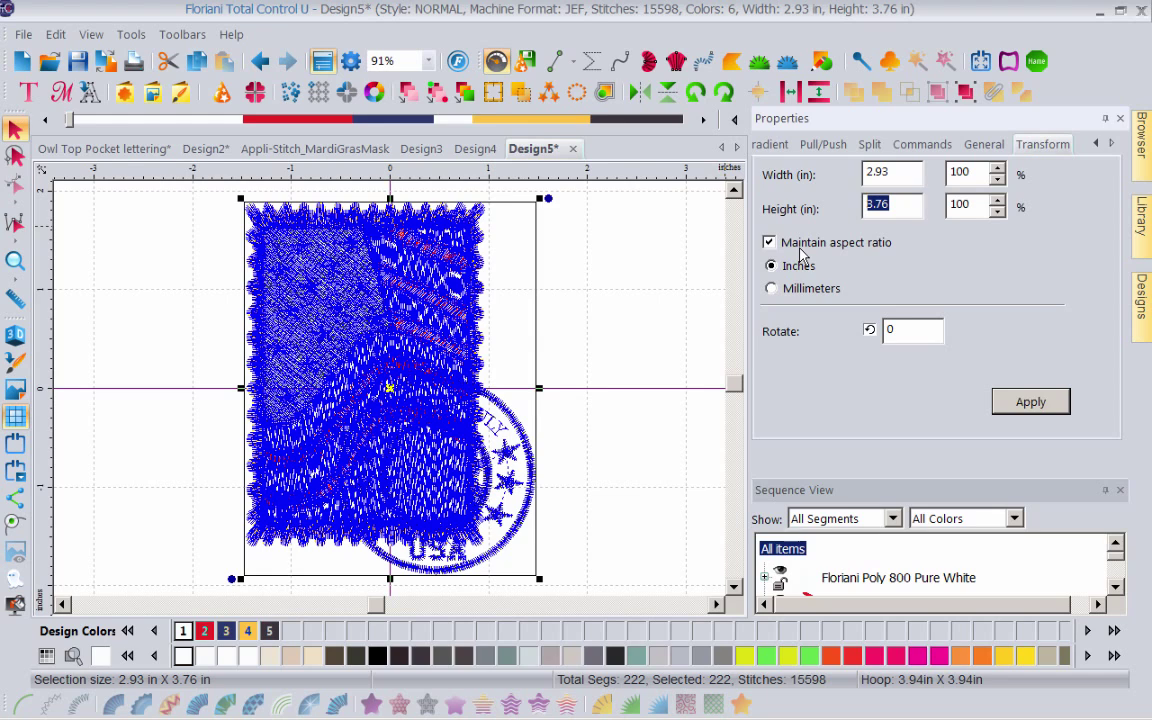
type("8")
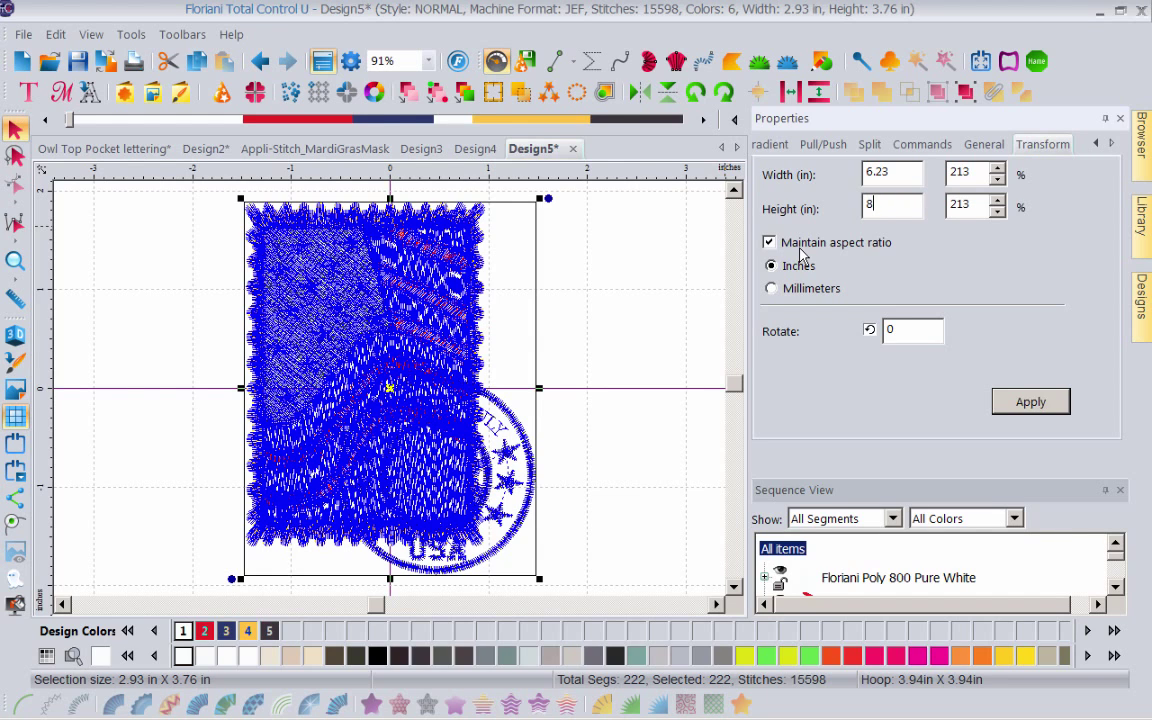
left_click(1036, 408)
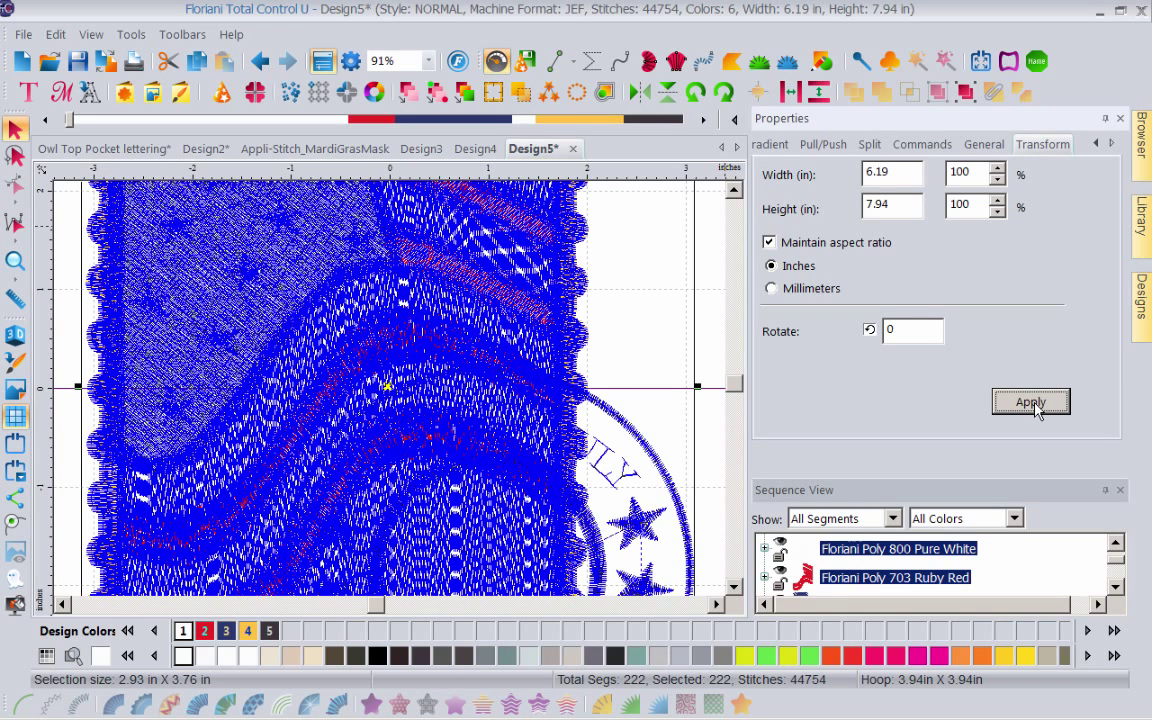
Step: Ungroup the enlarged stamp design and clear the selection
left_click(428, 62)
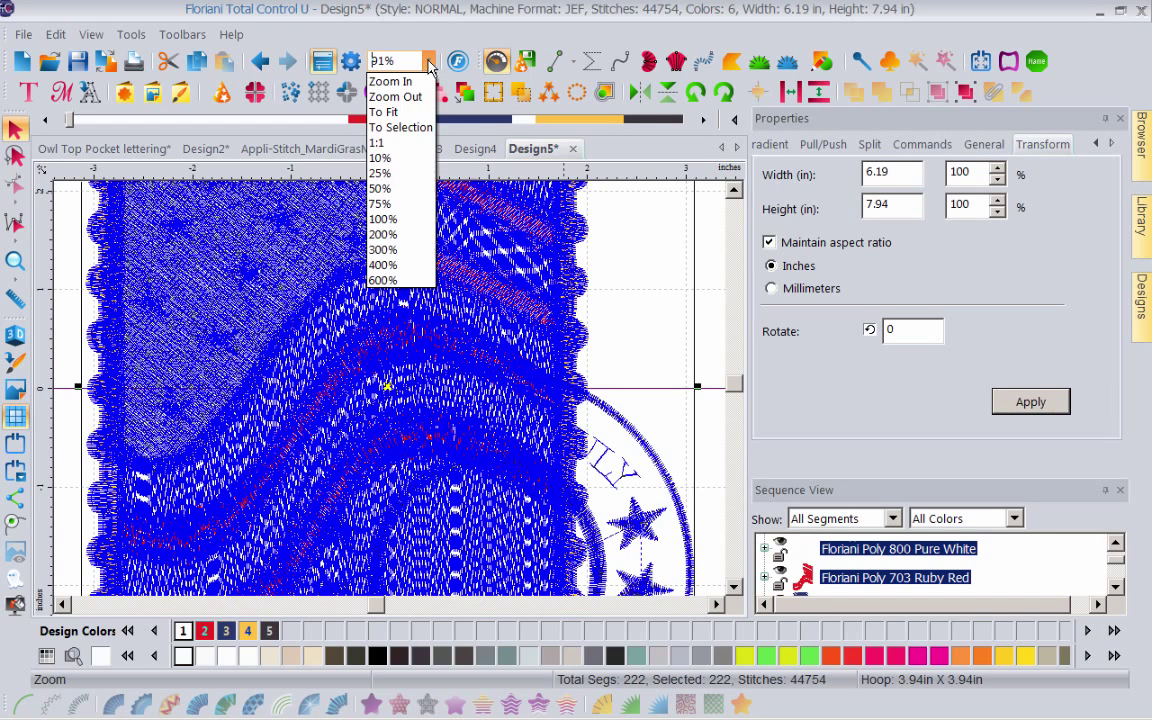
left_click(385, 112)
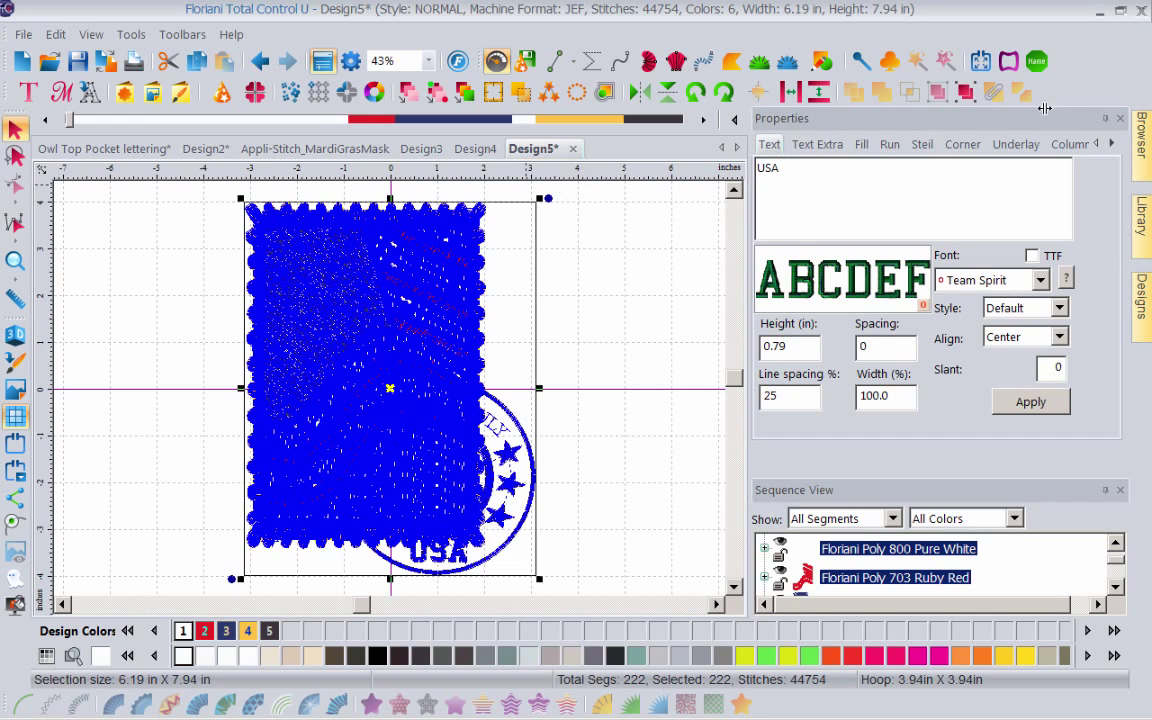
left_click(964, 92)
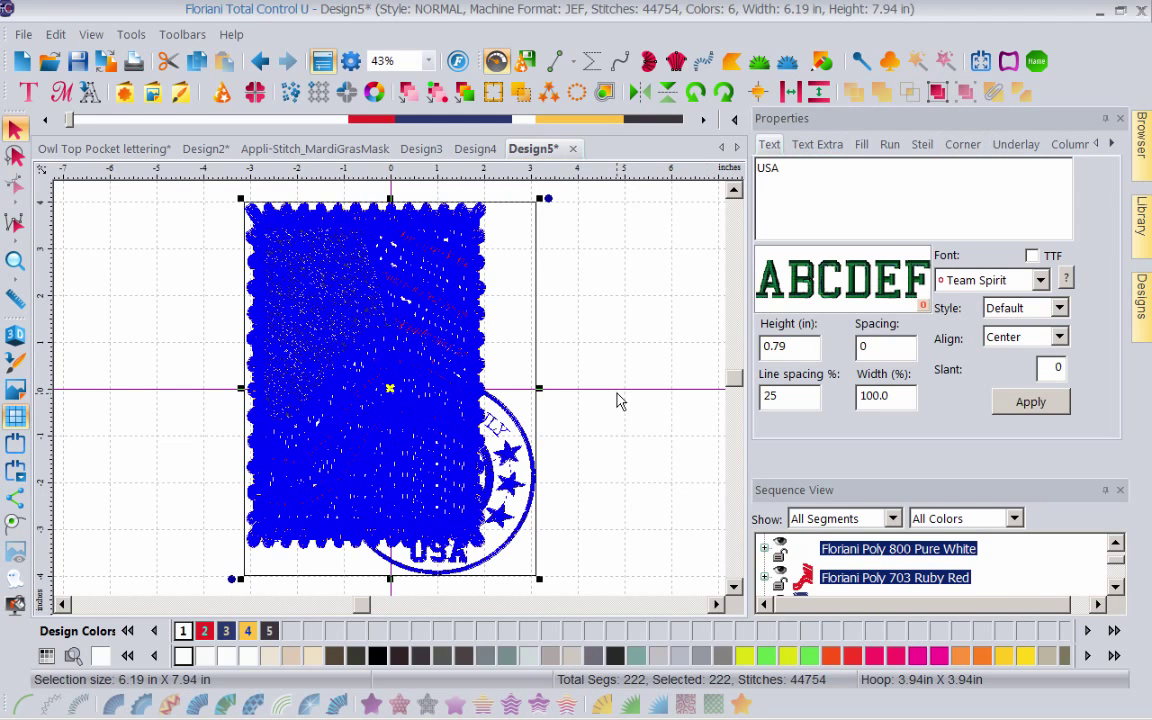
left_click(603, 352)
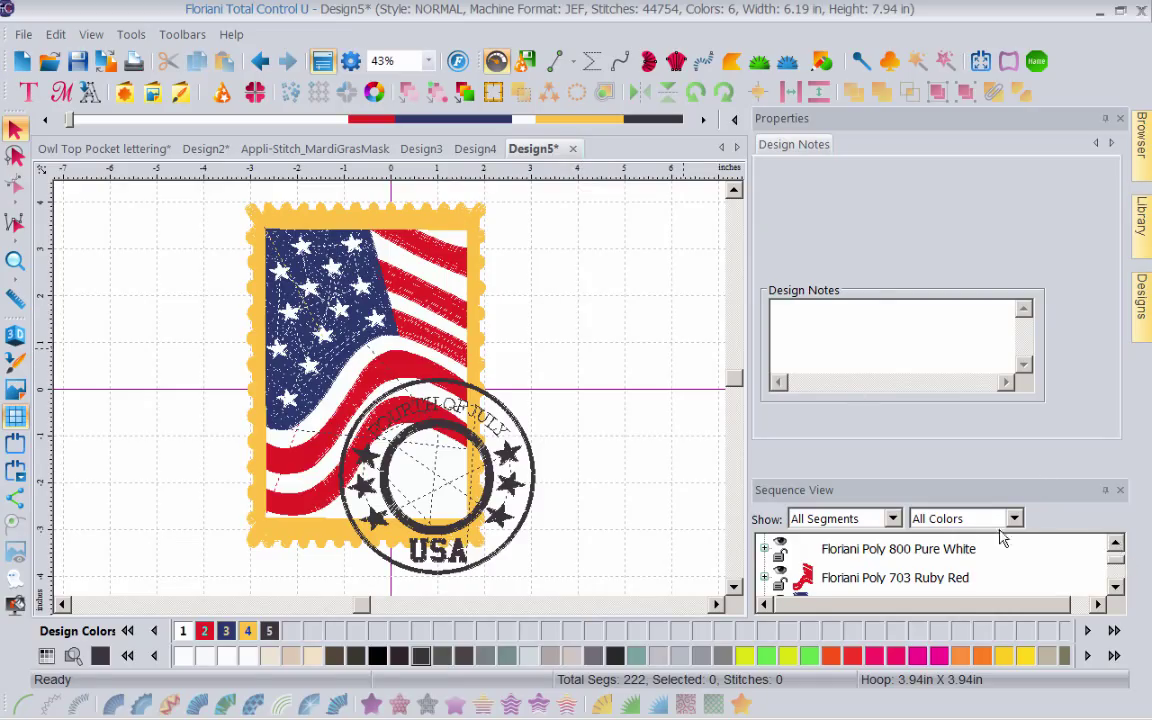
Step: Expand the Floriani Poly 703 Ruby Red colour in the sequence and examine its individual fill stripes
left_click(1120, 119)
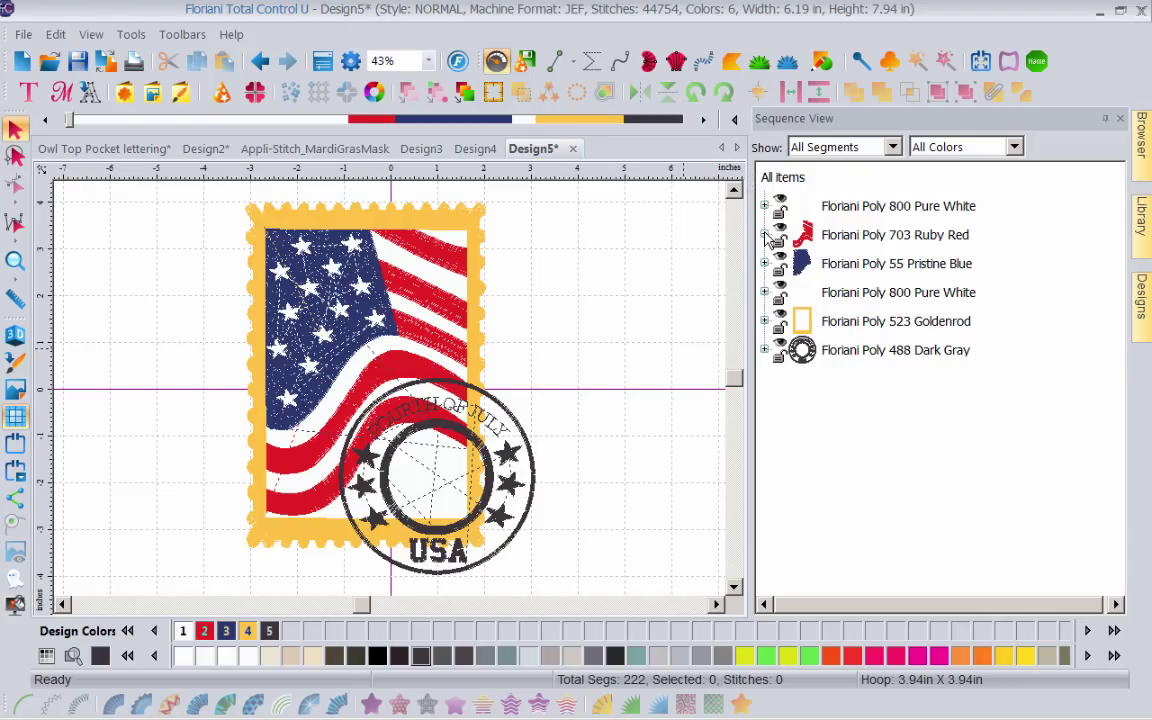
left_click(765, 235)
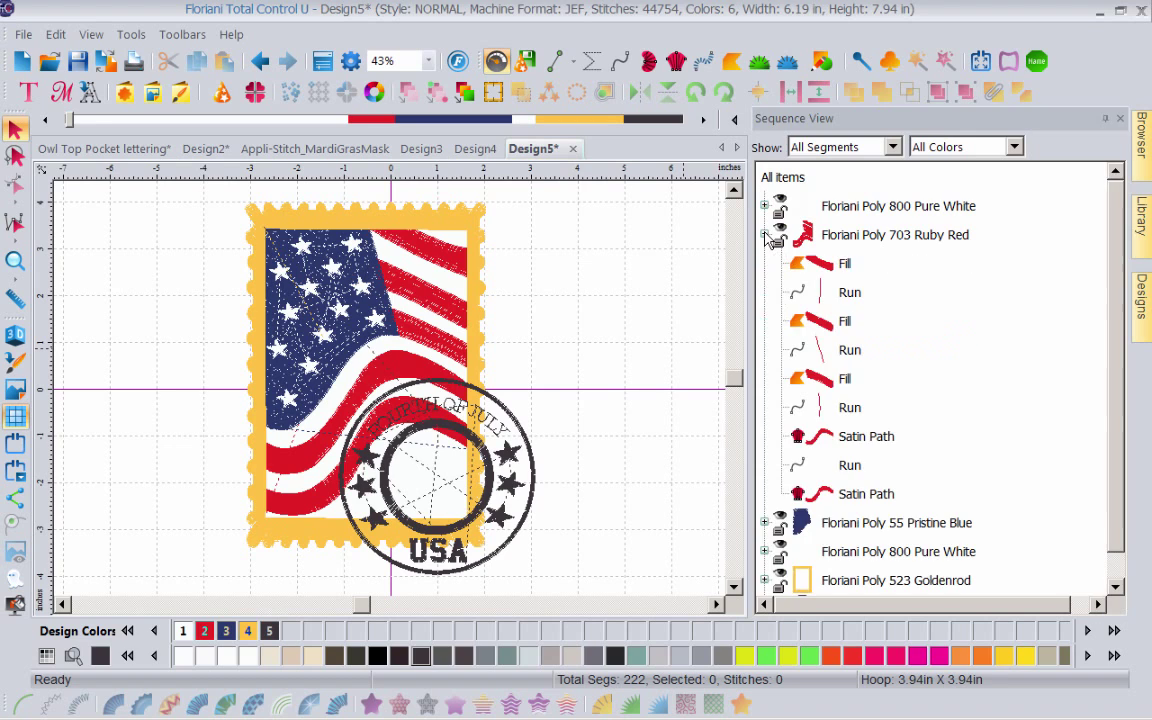
left_click(845, 265)
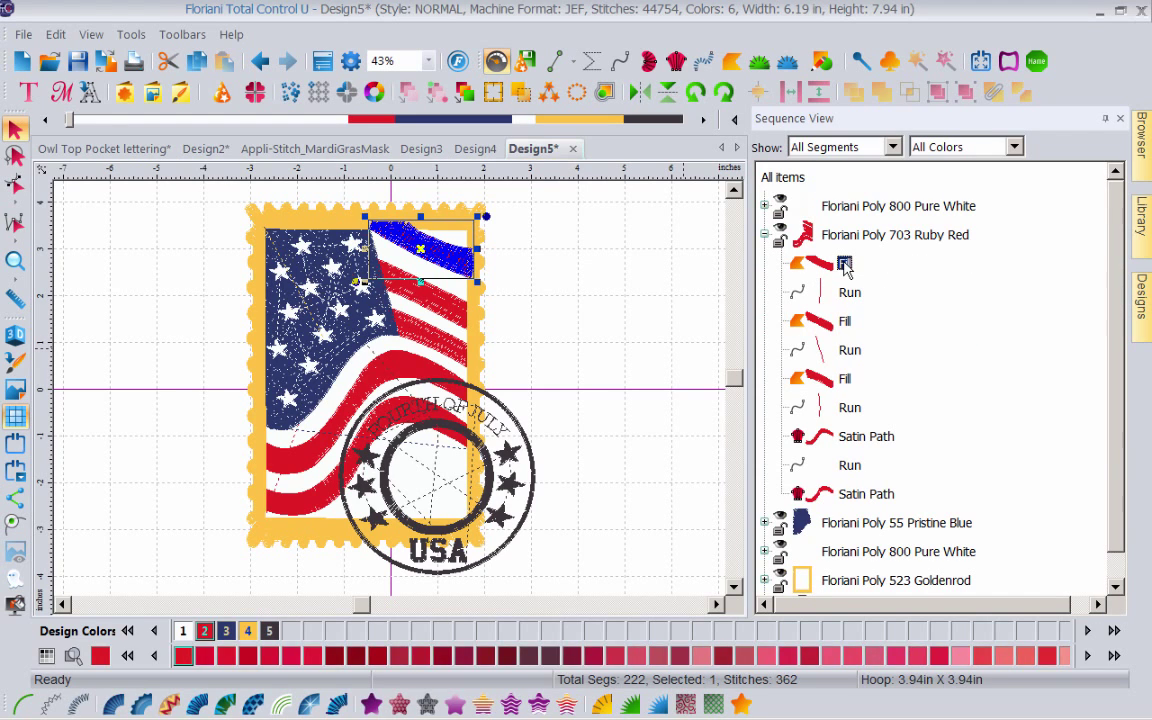
left_click_drag(845, 264, 896, 443)
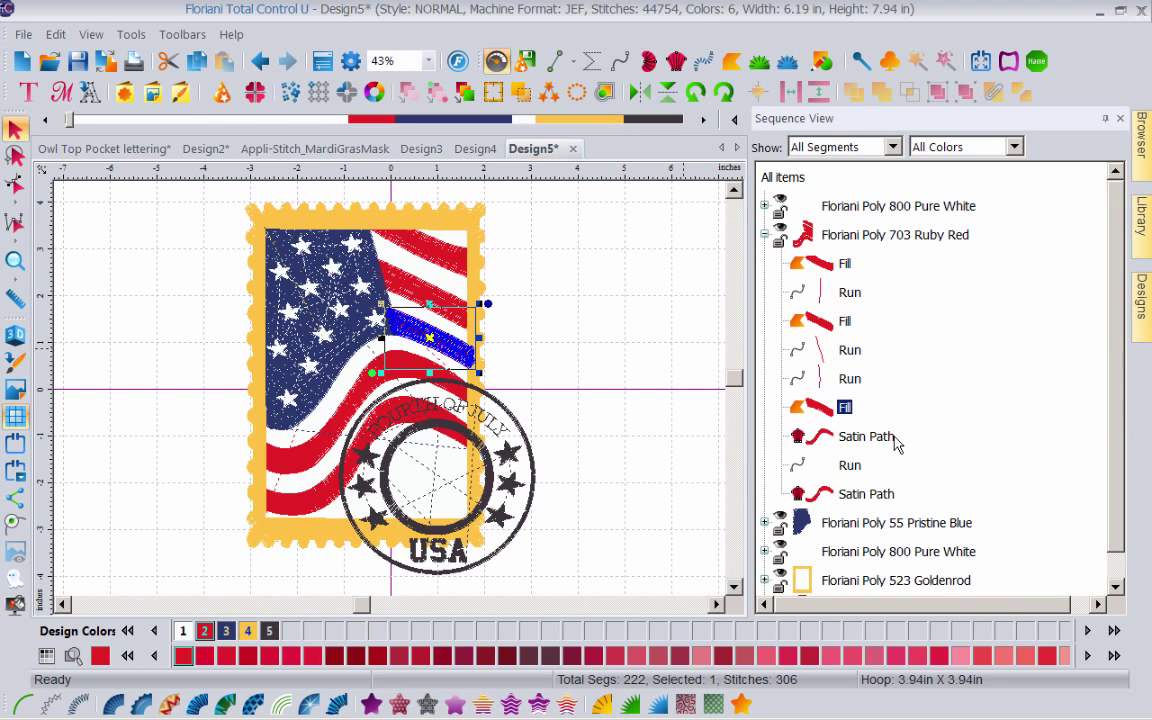
left_click_drag(845, 407, 842, 380)
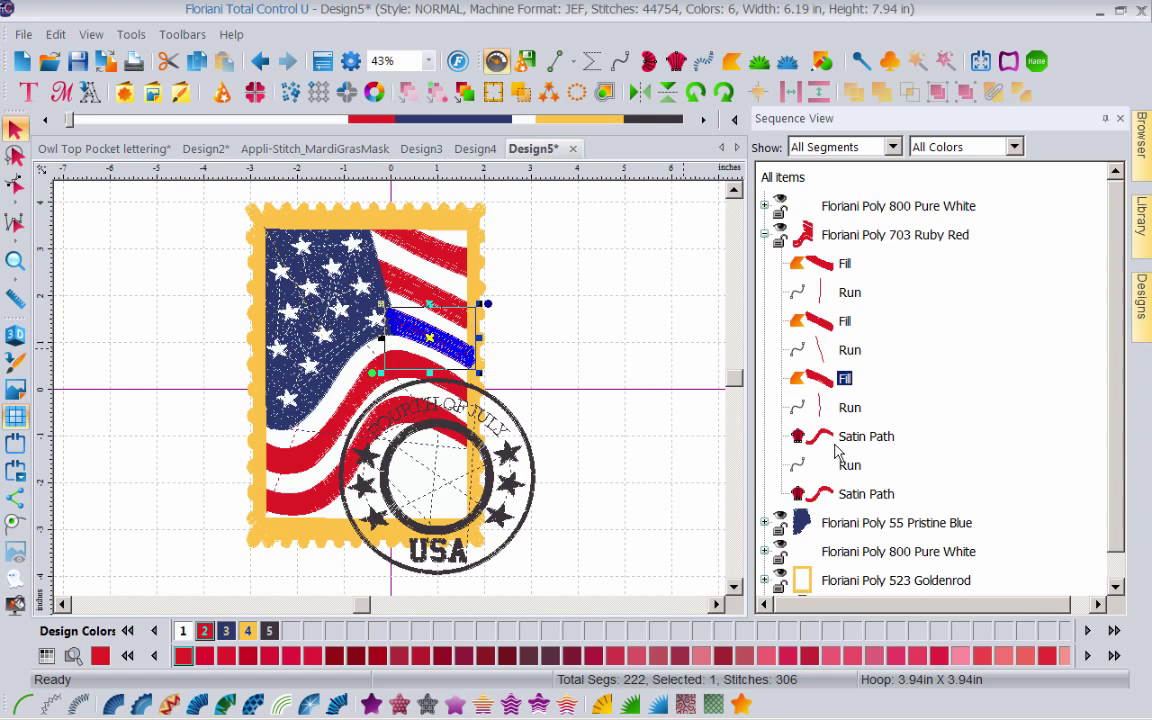
Step: Measure the width of the upper wavy red satin path and locate the lower satin path in the design
left_click(868, 437)
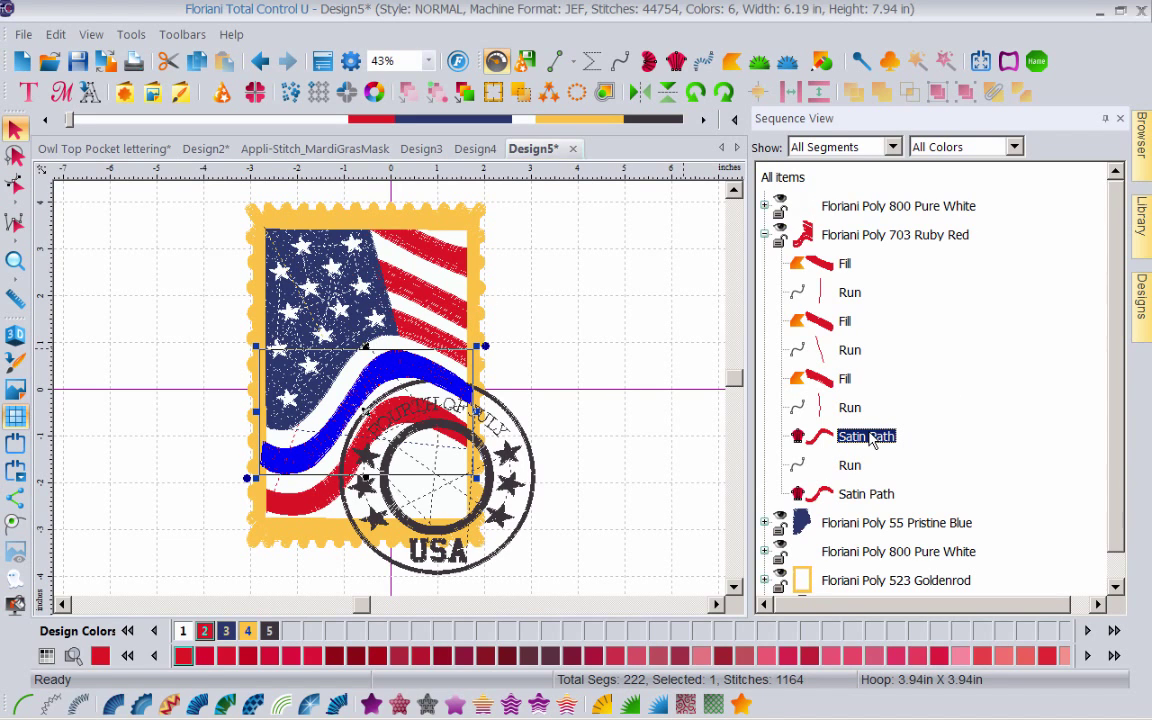
left_click(14, 299)
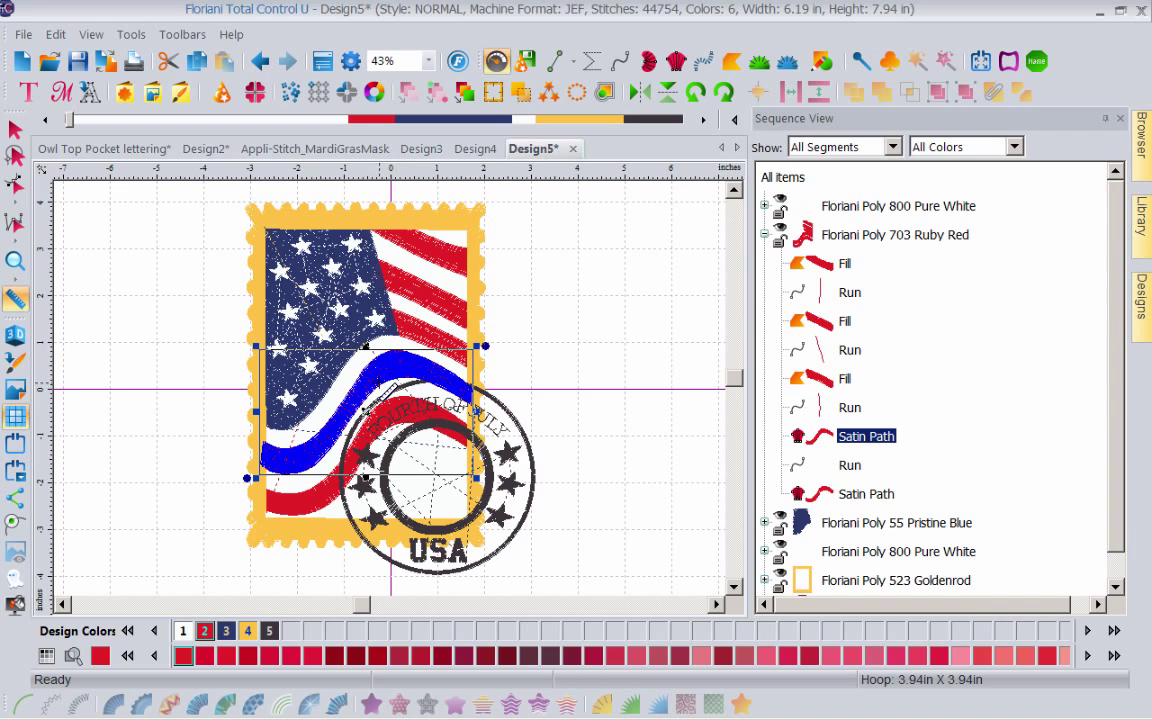
left_click_drag(401, 386, 396, 361)
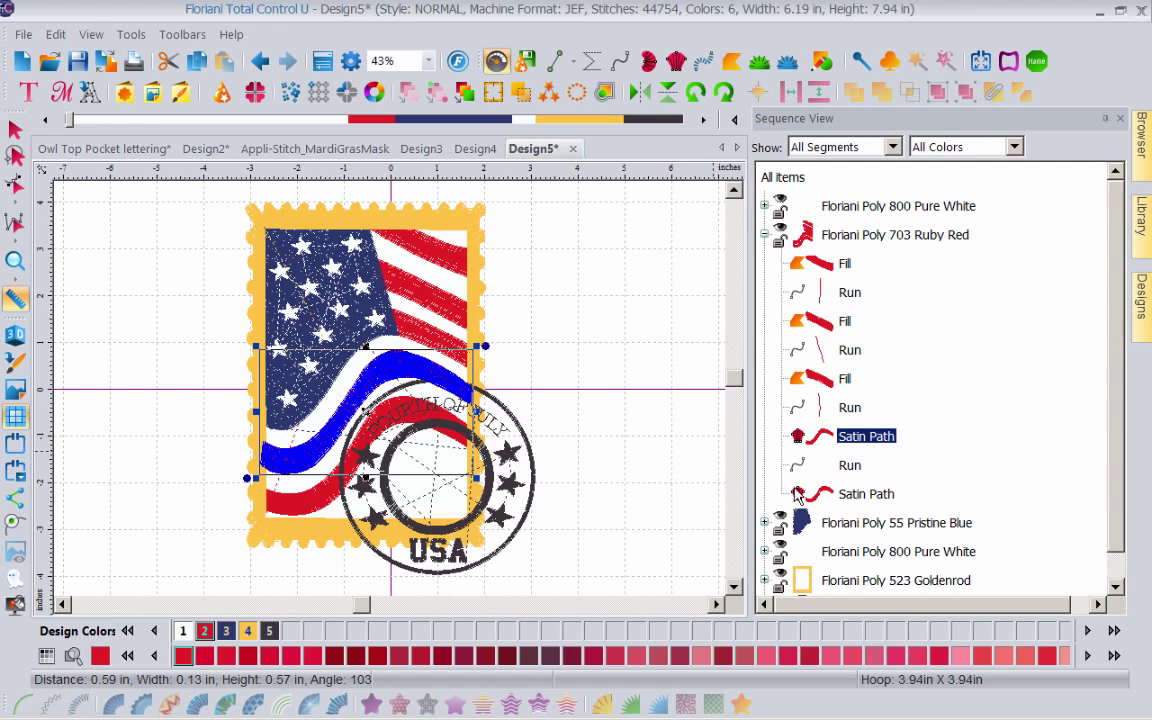
left_click(885, 497)
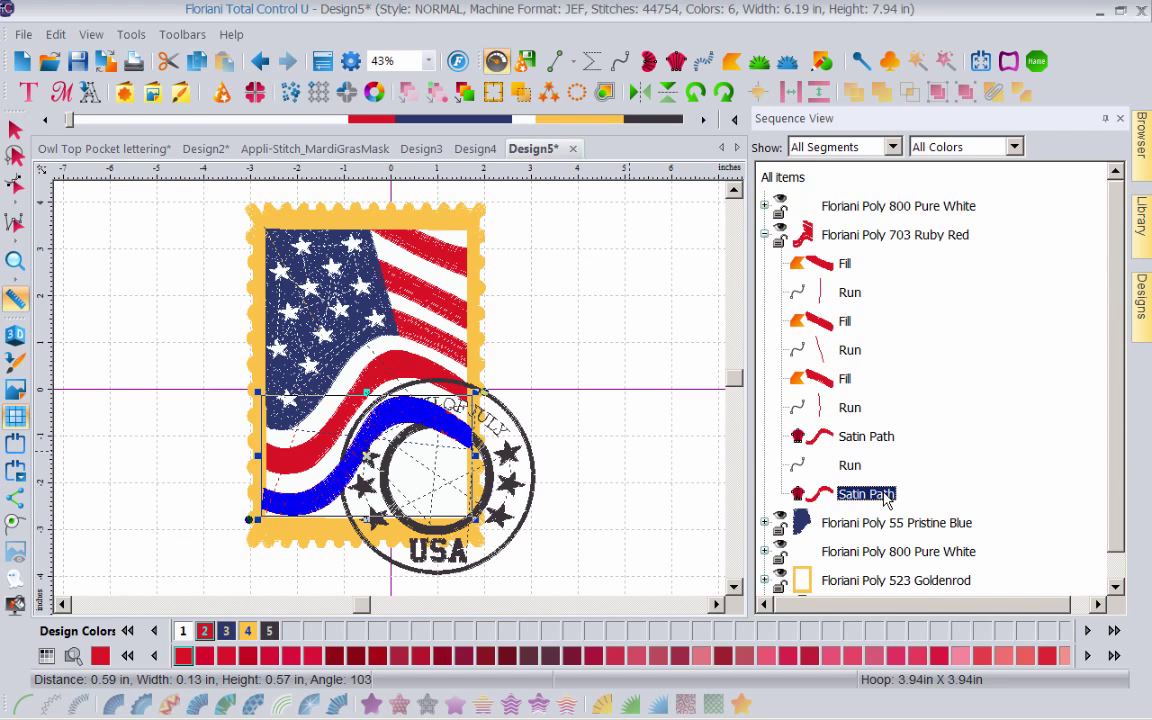
Step: Show the fill properties of the topmost red stripe and measure the stripe's width
left_click(842, 266)
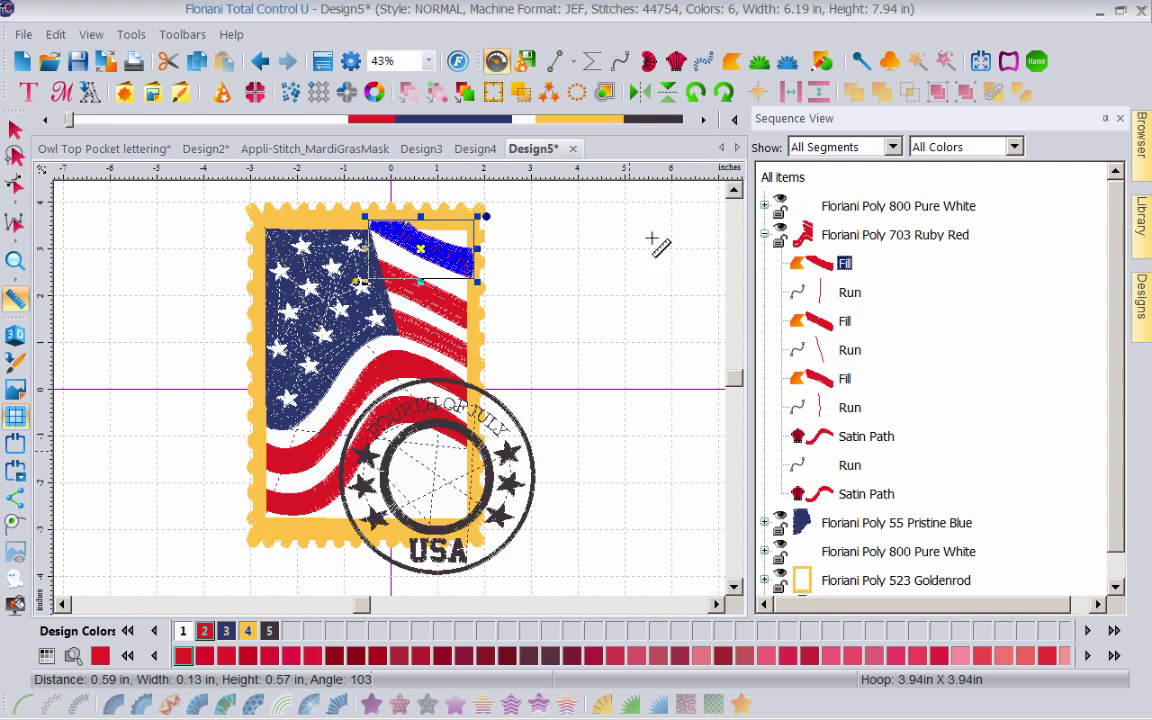
left_click(322, 63)
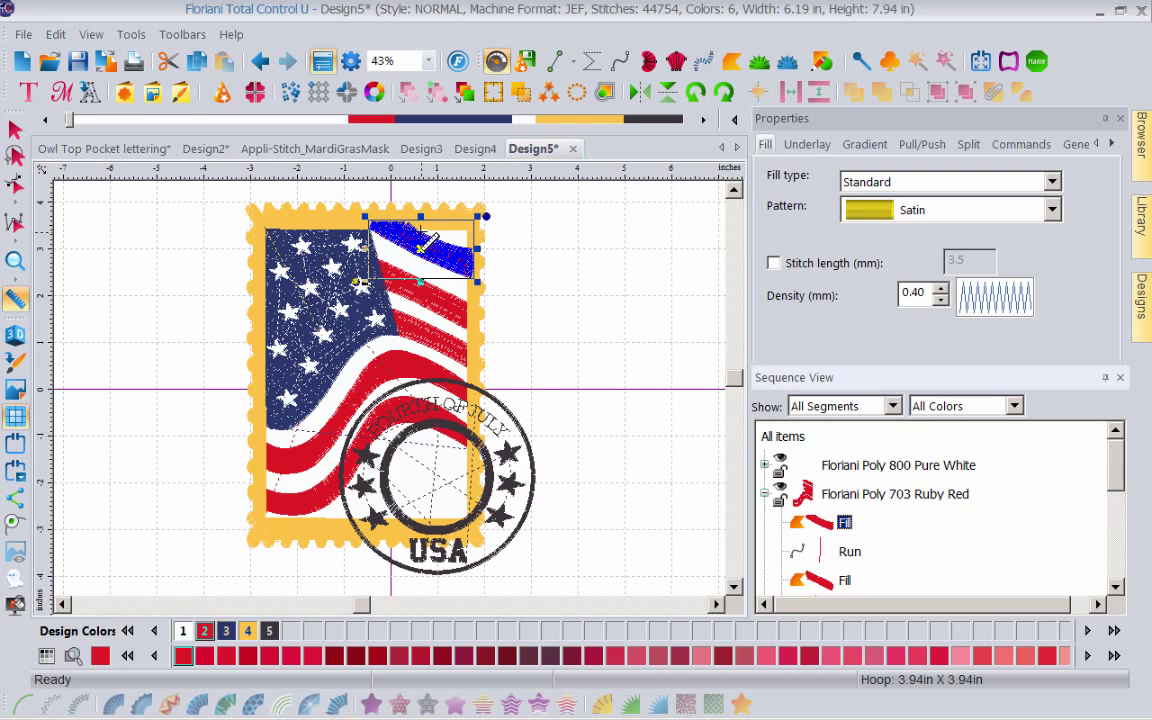
left_click_drag(410, 247, 414, 257)
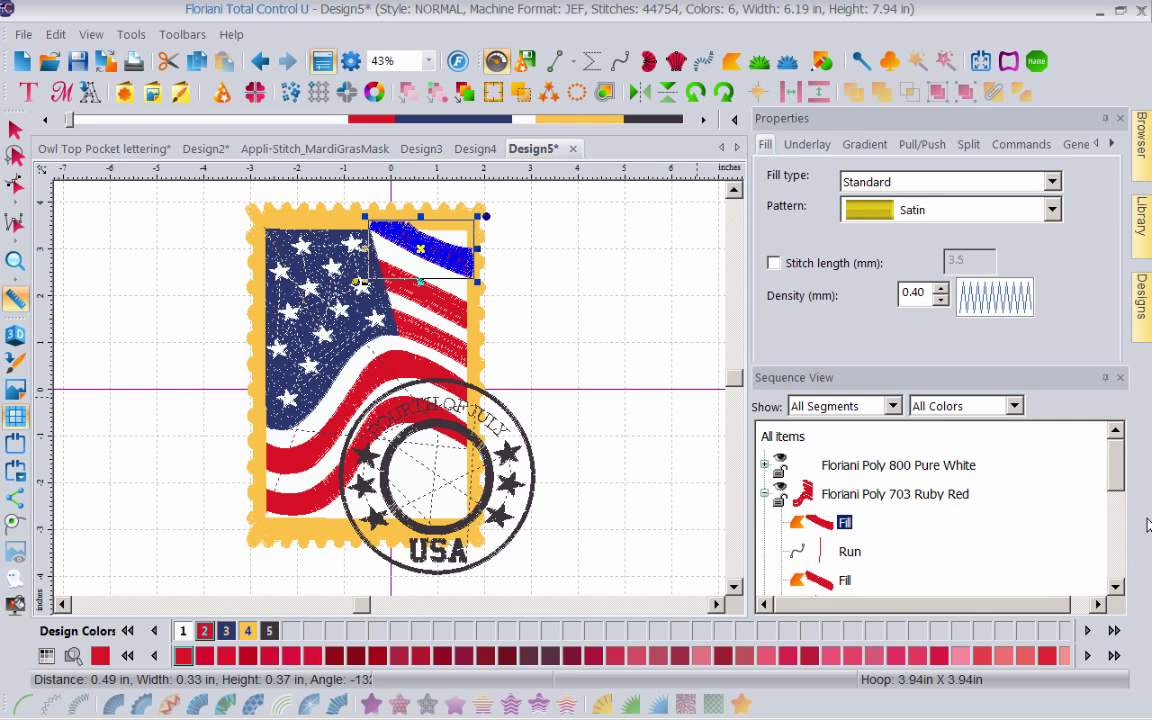
Step: Change the fill pattern of the three red fill stripes and both wavy red satin paths to Pattern 2
left_click(1116, 588)
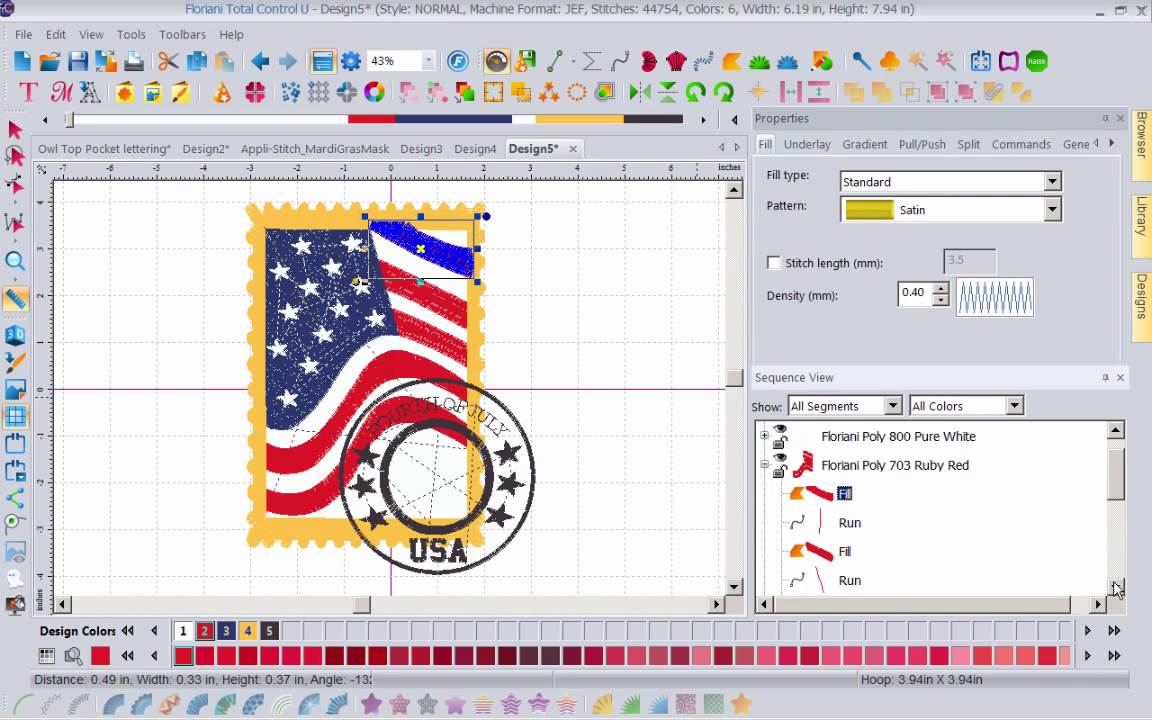
left_click(846, 552, "ctrl")
scroll(1005, 527, "down", 2)
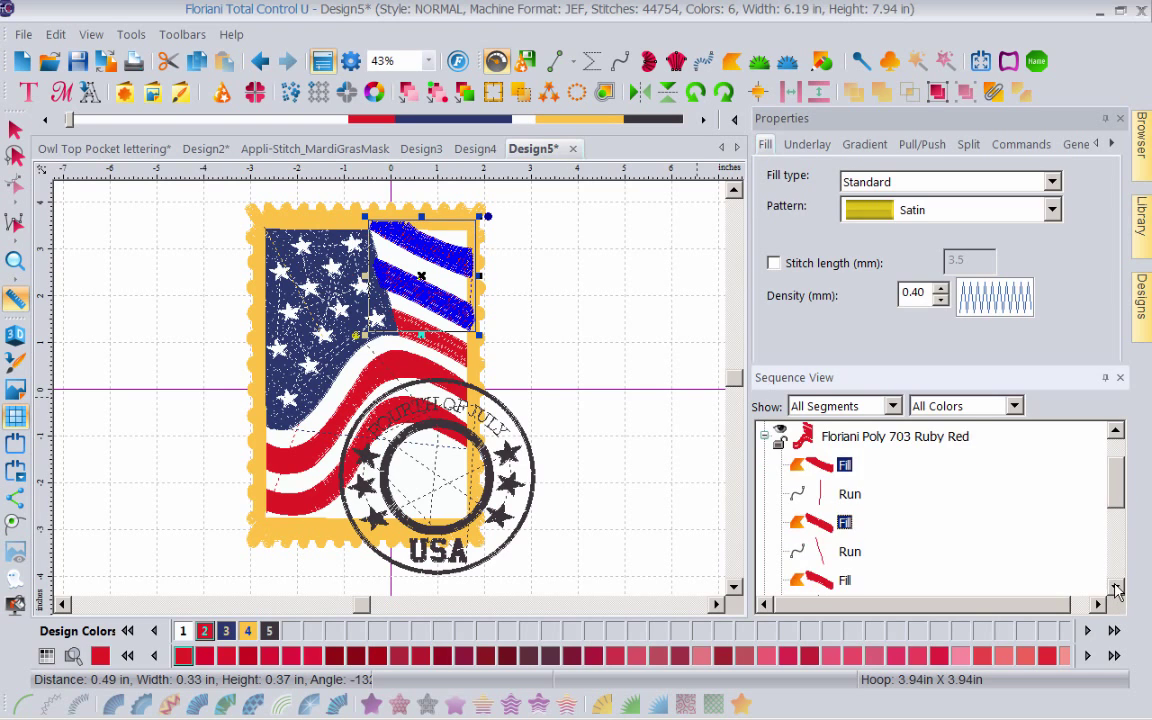
left_click(846, 551, "ctrl")
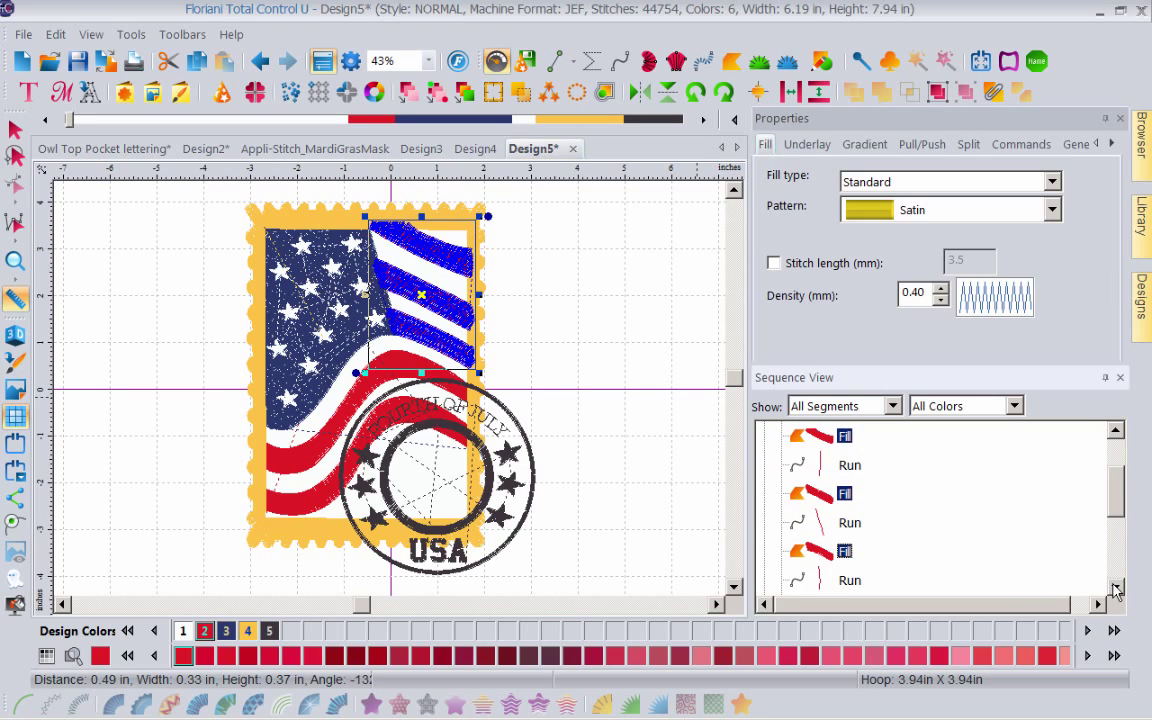
scroll(1005, 530, "down", 2)
left_click(873, 552)
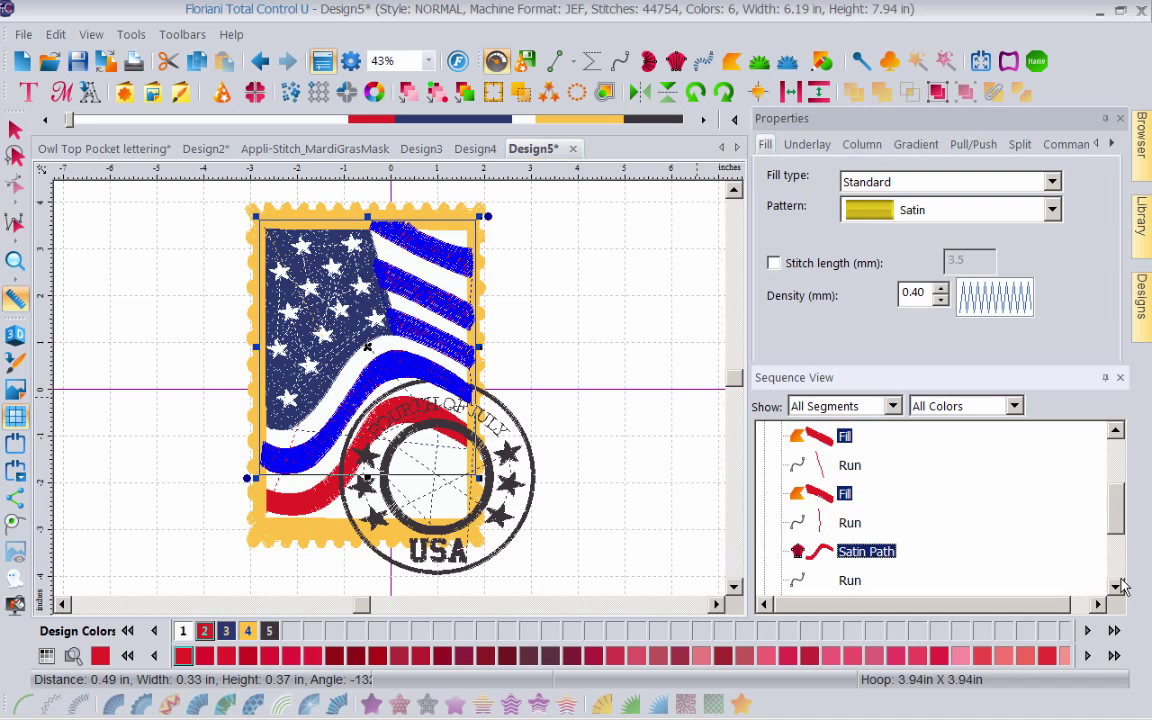
scroll(1008, 528, "down", 1)
left_click(1117, 587)
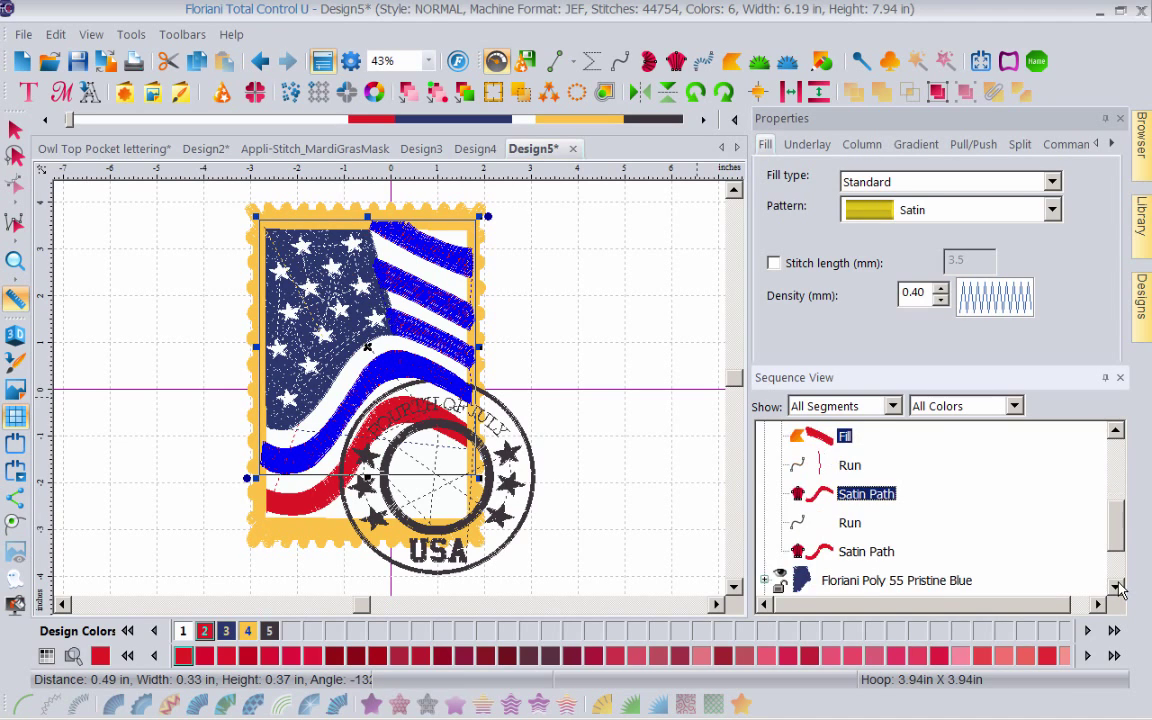
left_click(866, 552, "ctrl")
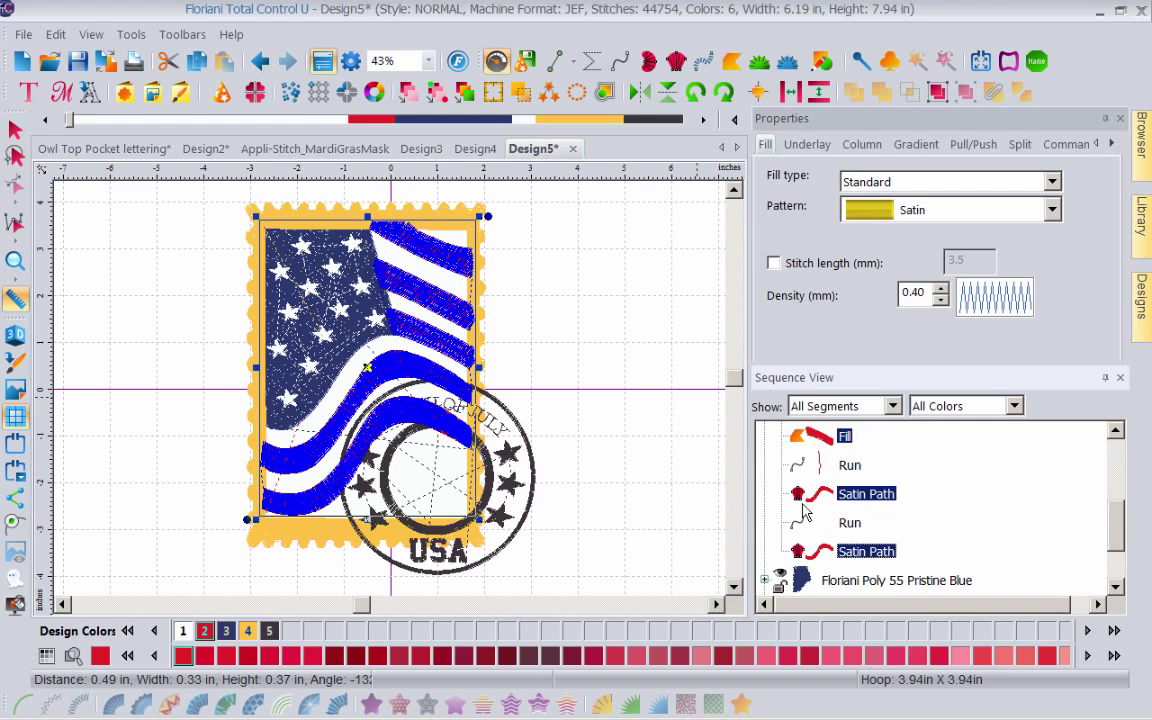
left_click(1053, 211)
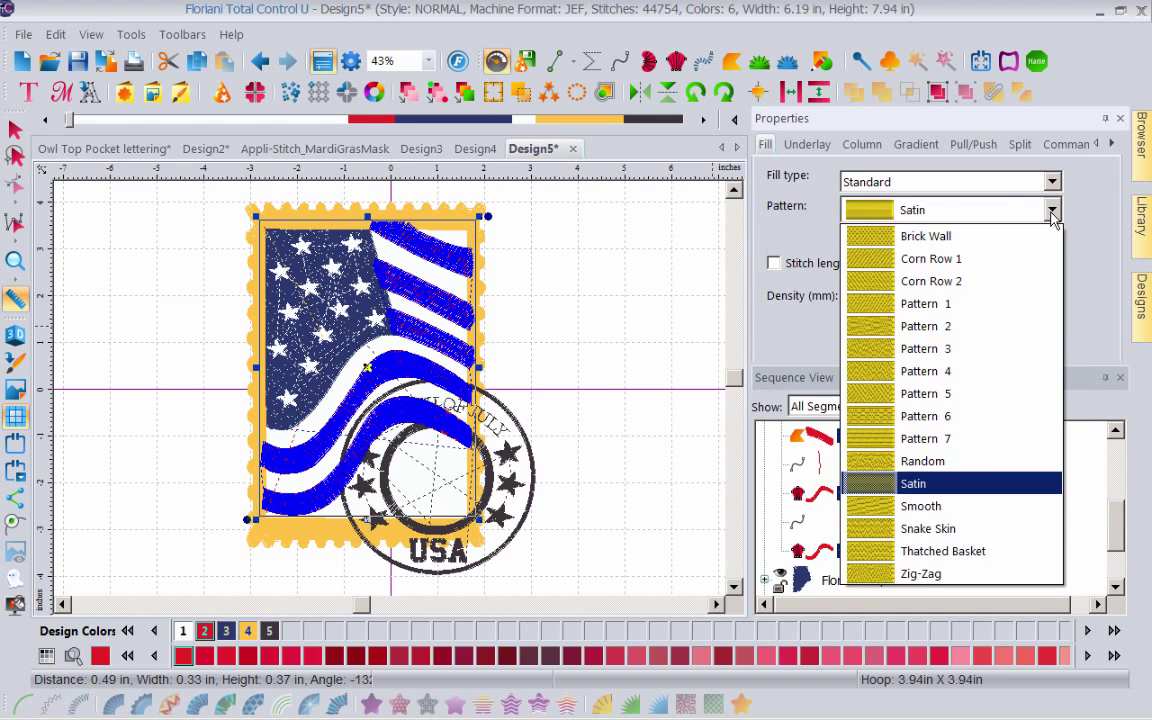
left_click(925, 327)
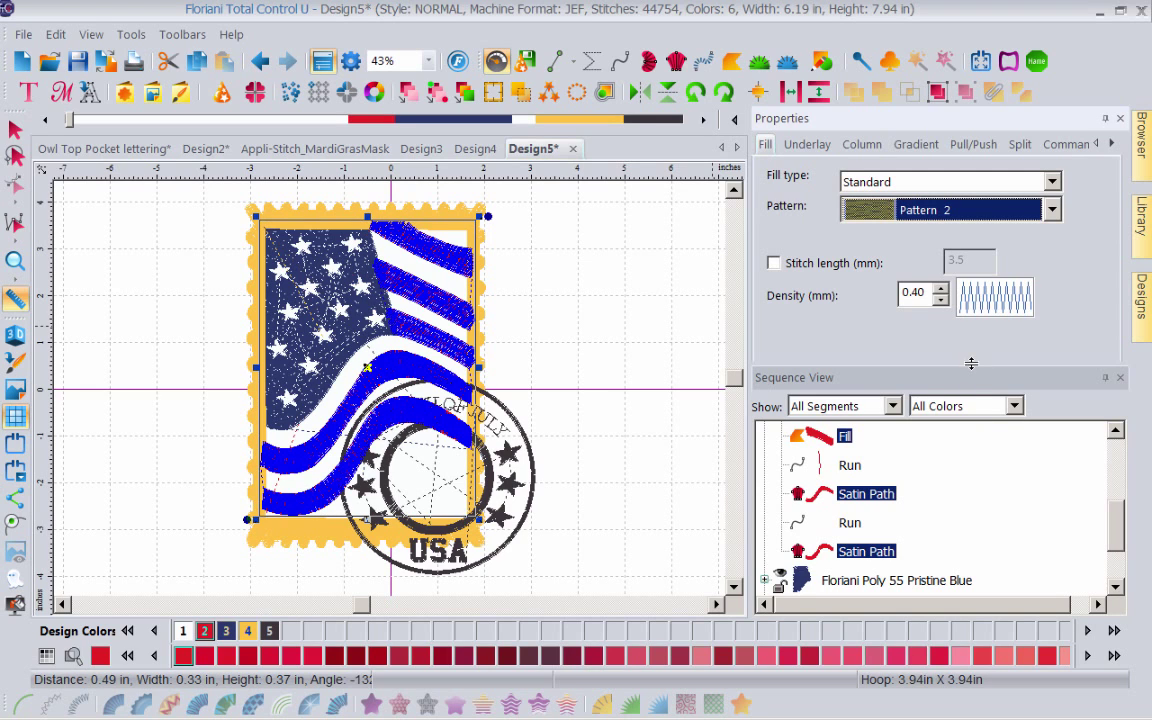
left_click_drag(969, 366, 983, 422)
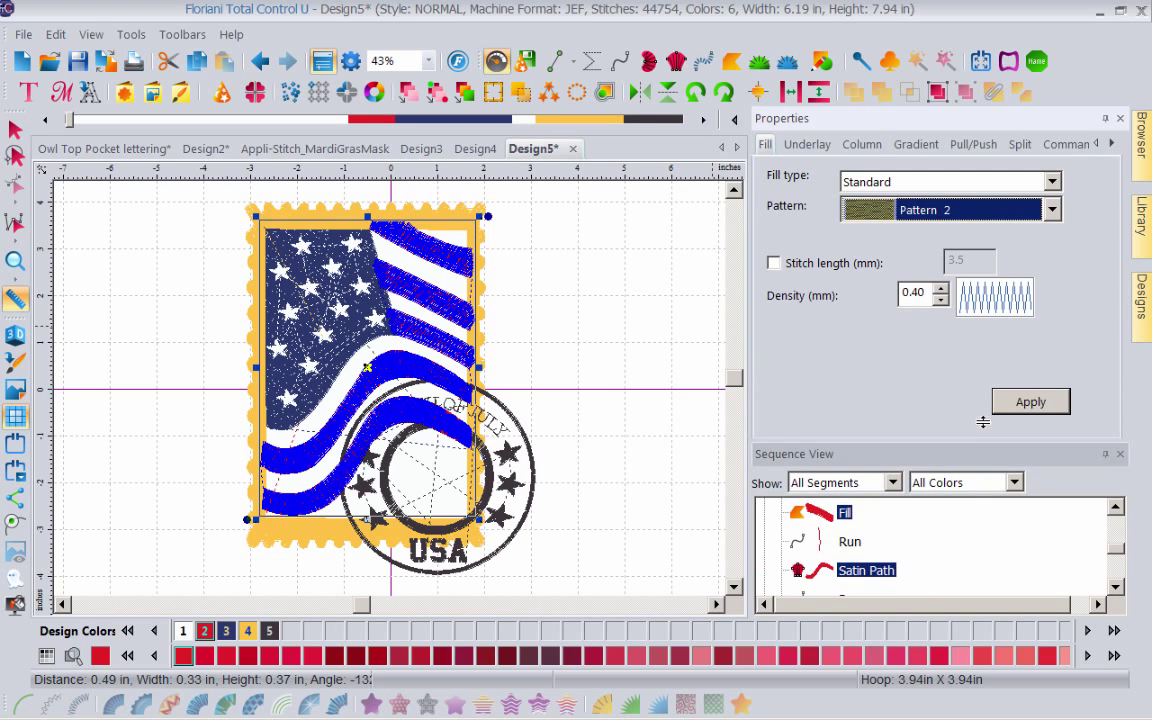
left_click(1030, 403)
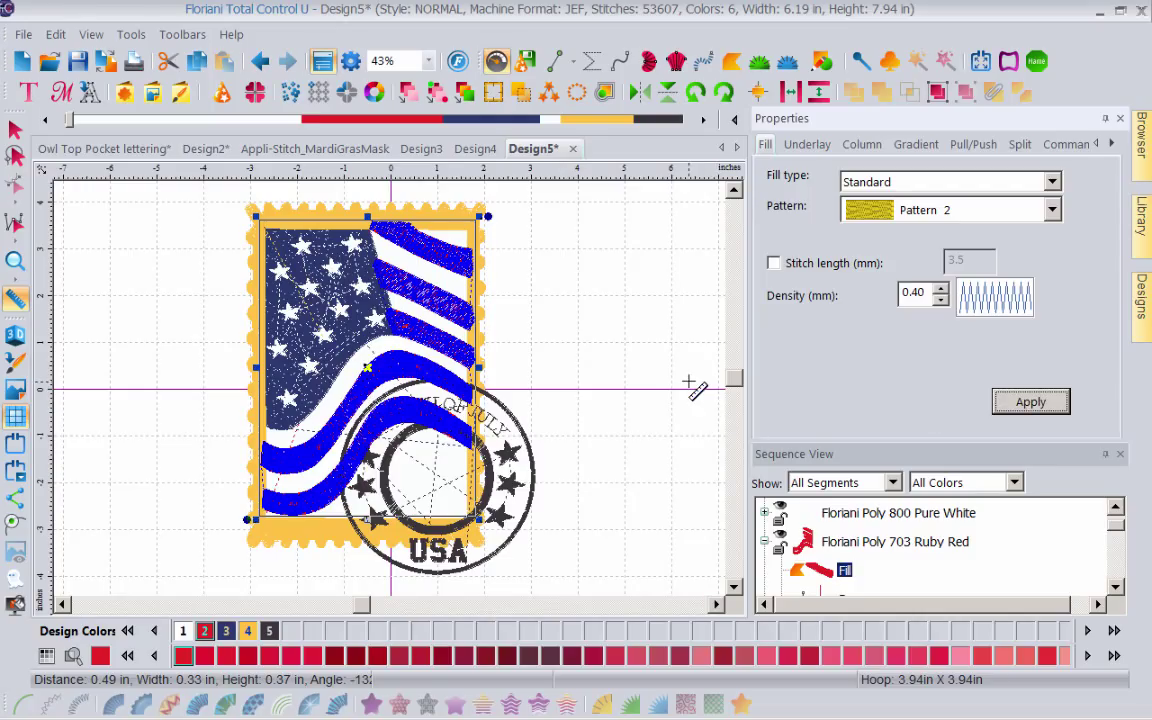
left_click(612, 262)
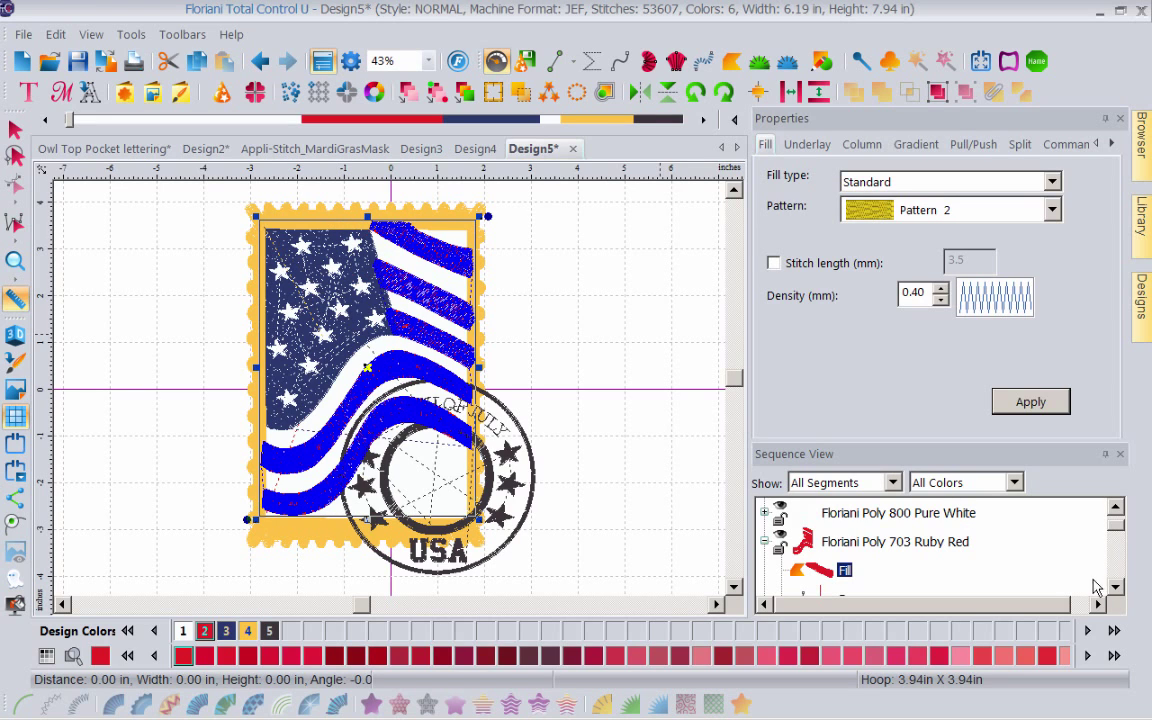
Step: Select the satin path of the Floriani Poly 523 Goldenrod stamp border and measure the border's width
left_click(768, 541)
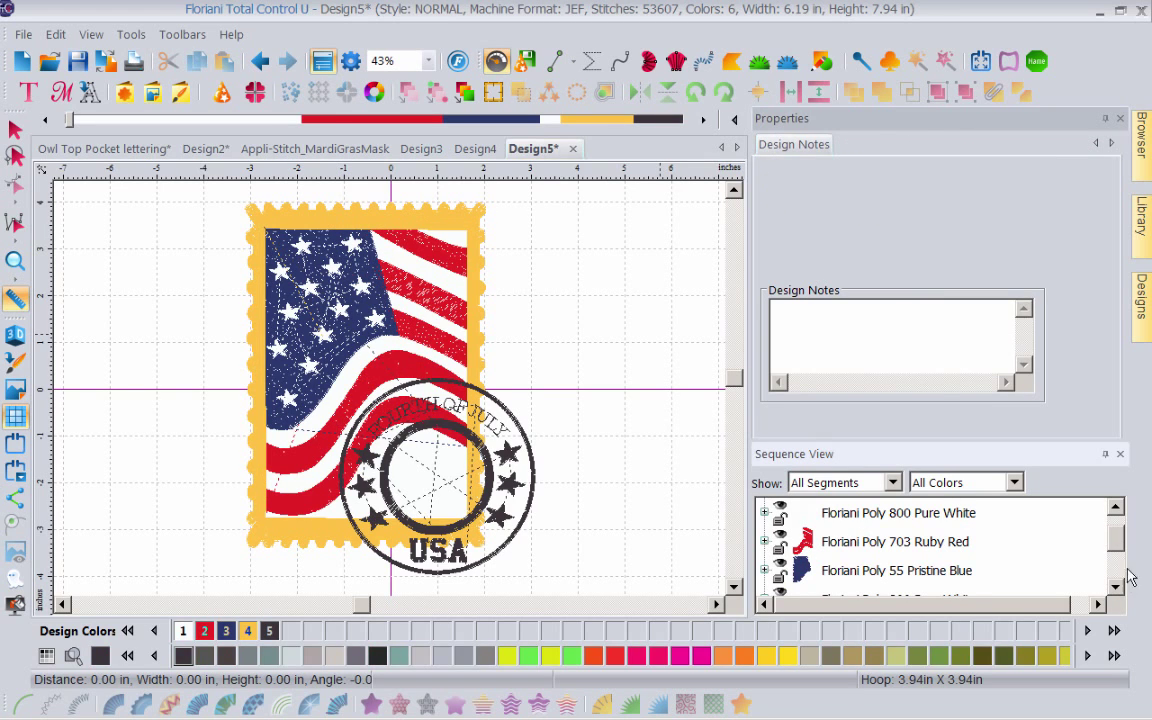
left_click(1117, 588)
left_click(1117, 588)
left_click(1117, 588)
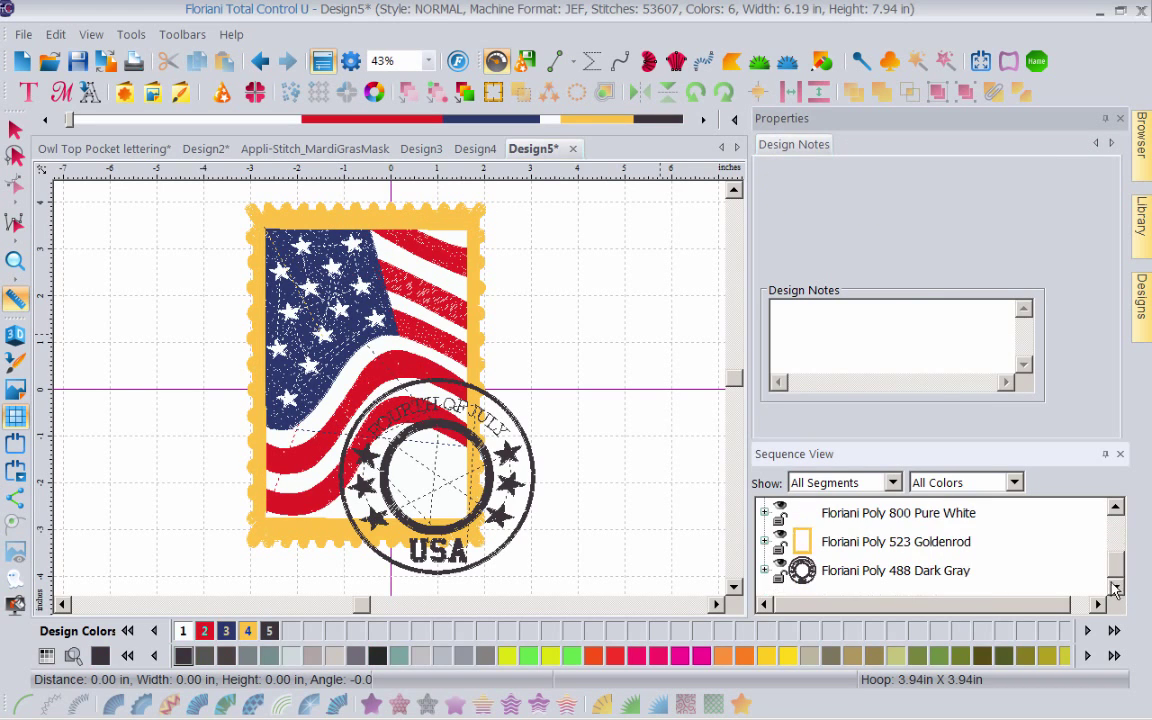
left_click(768, 541)
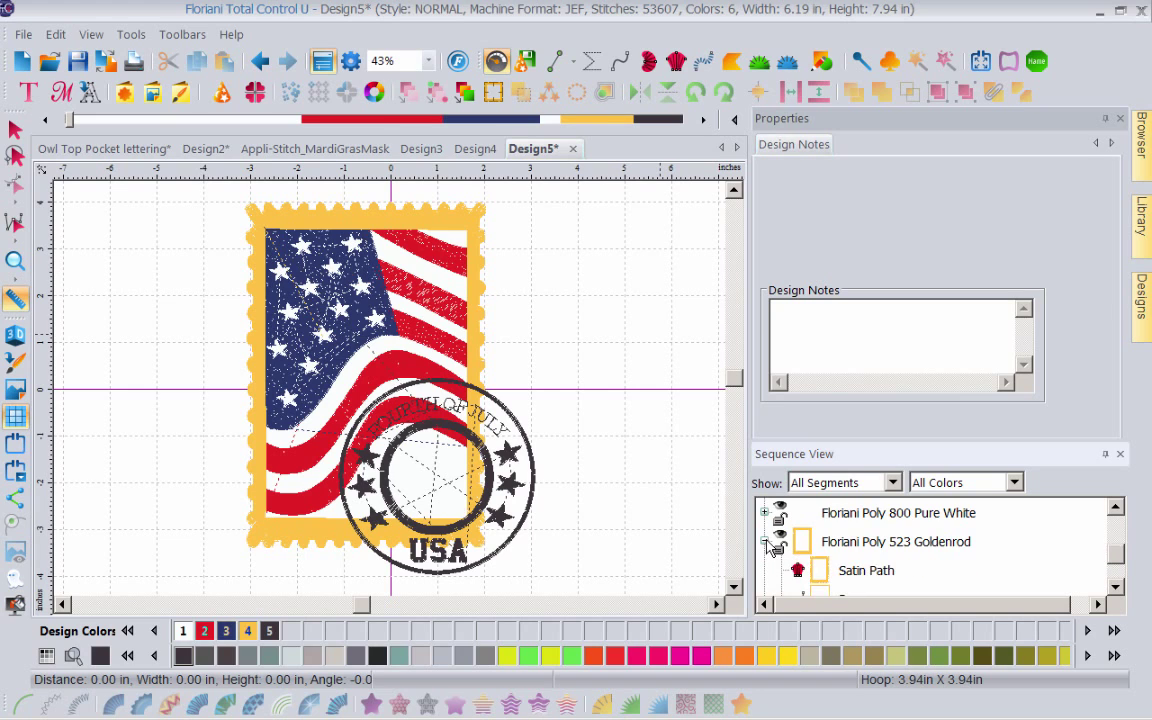
left_click(886, 572)
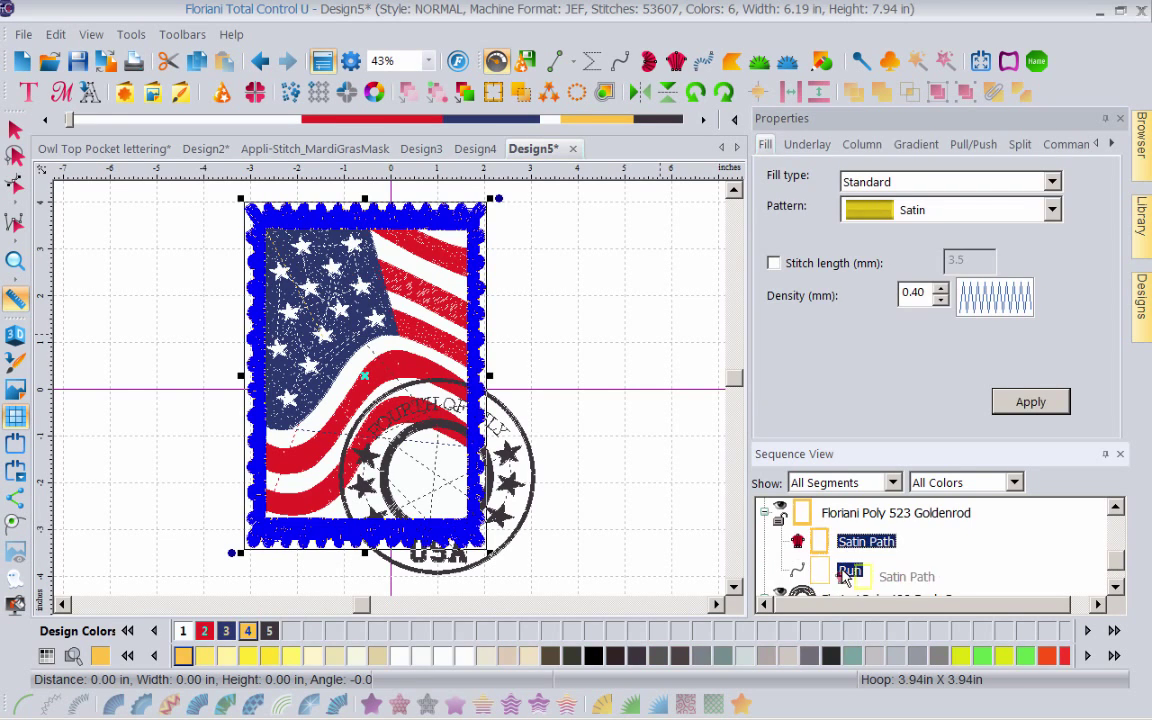
left_click_drag(866, 541, 15, 240)
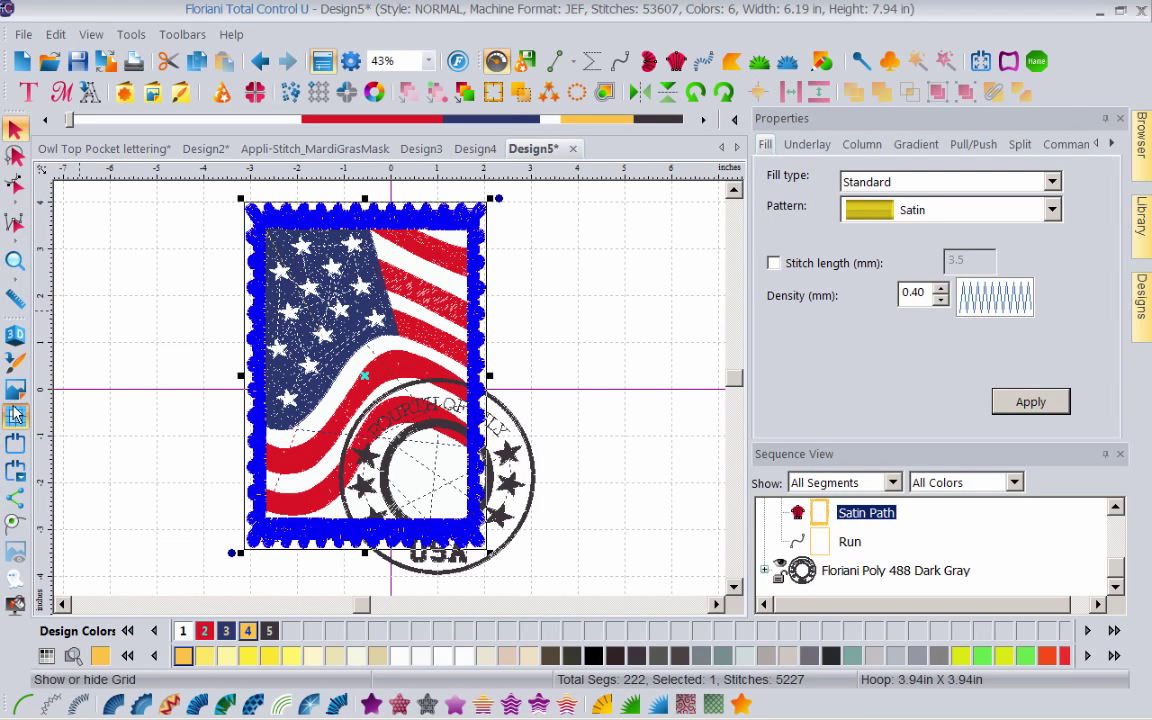
left_click(17, 300)
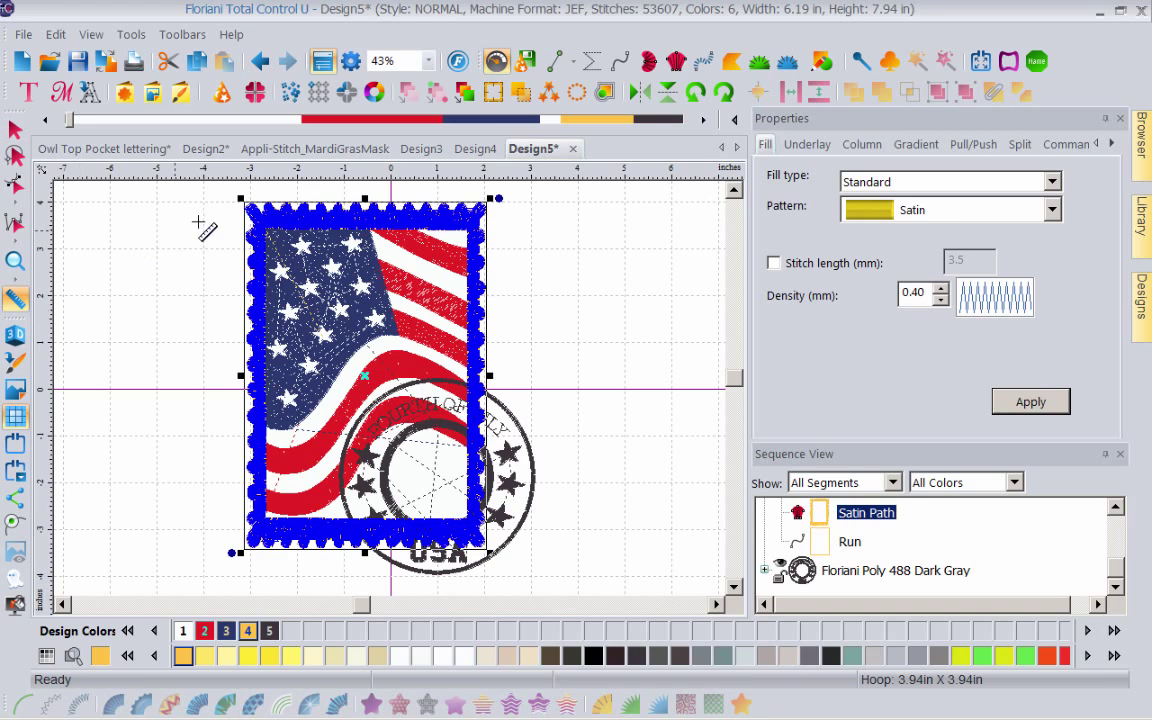
left_click_drag(331, 238, 331, 212)
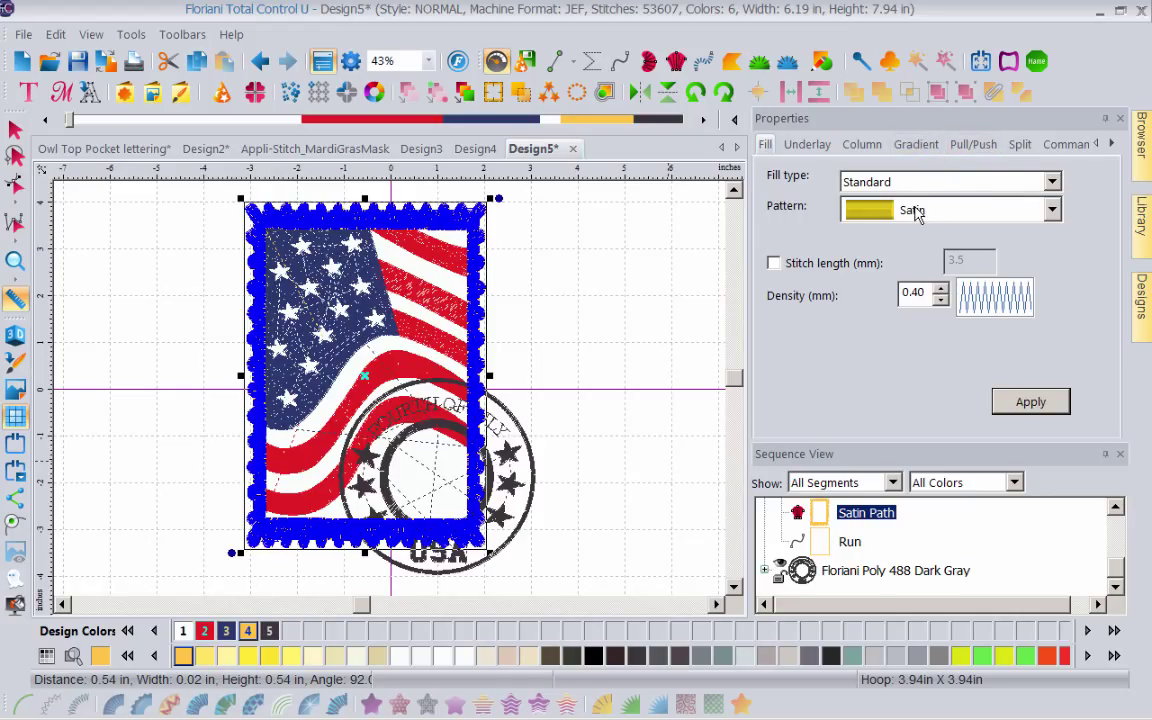
Step: Apply a Random split with minimum and maximum stitch lengths of 7 to the goldenrod border, and clear the selection
left_click(1019, 145)
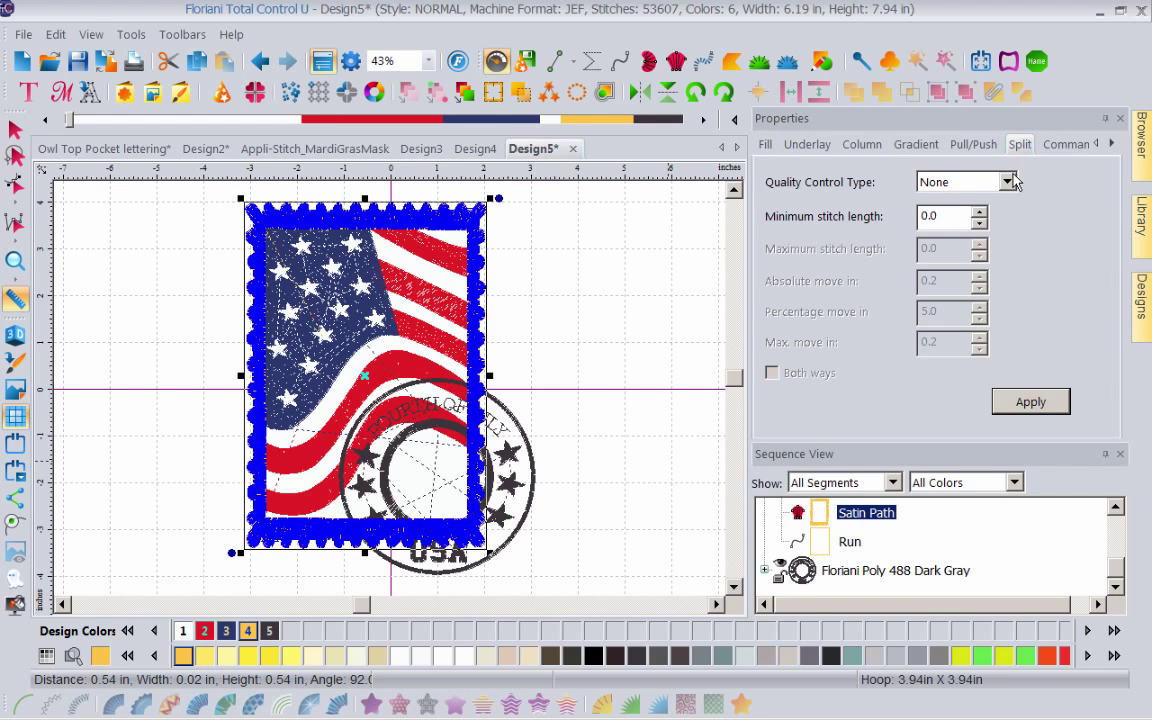
left_click(1010, 181)
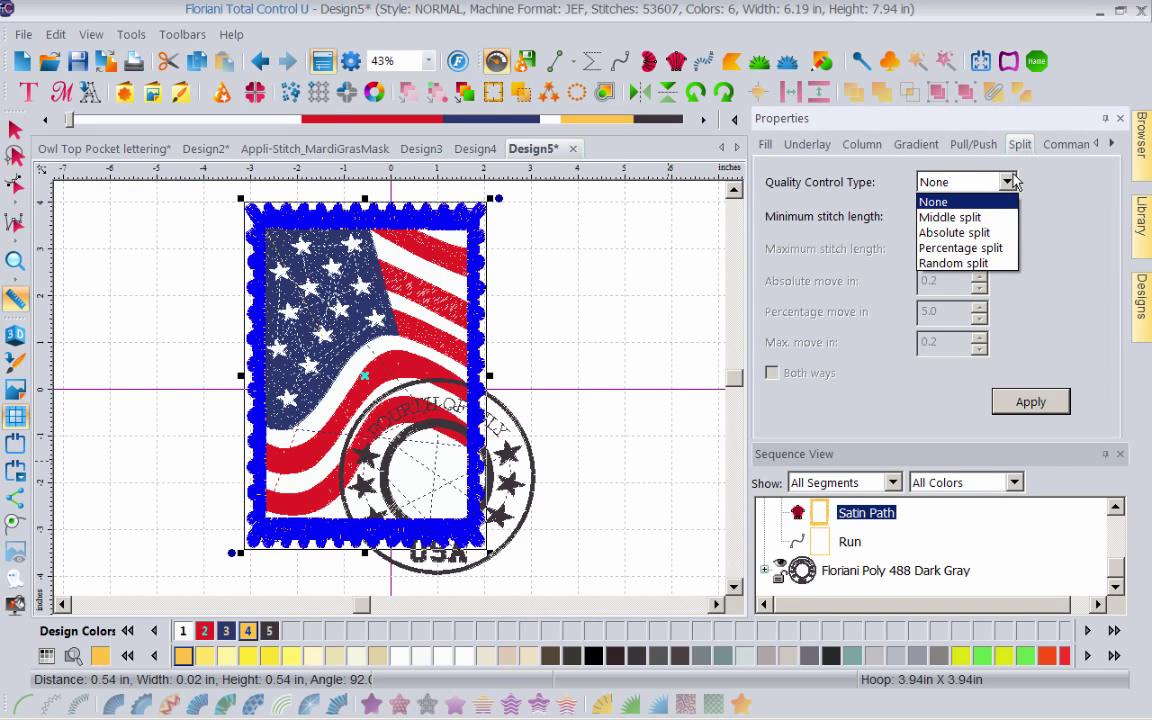
left_click(999, 264)
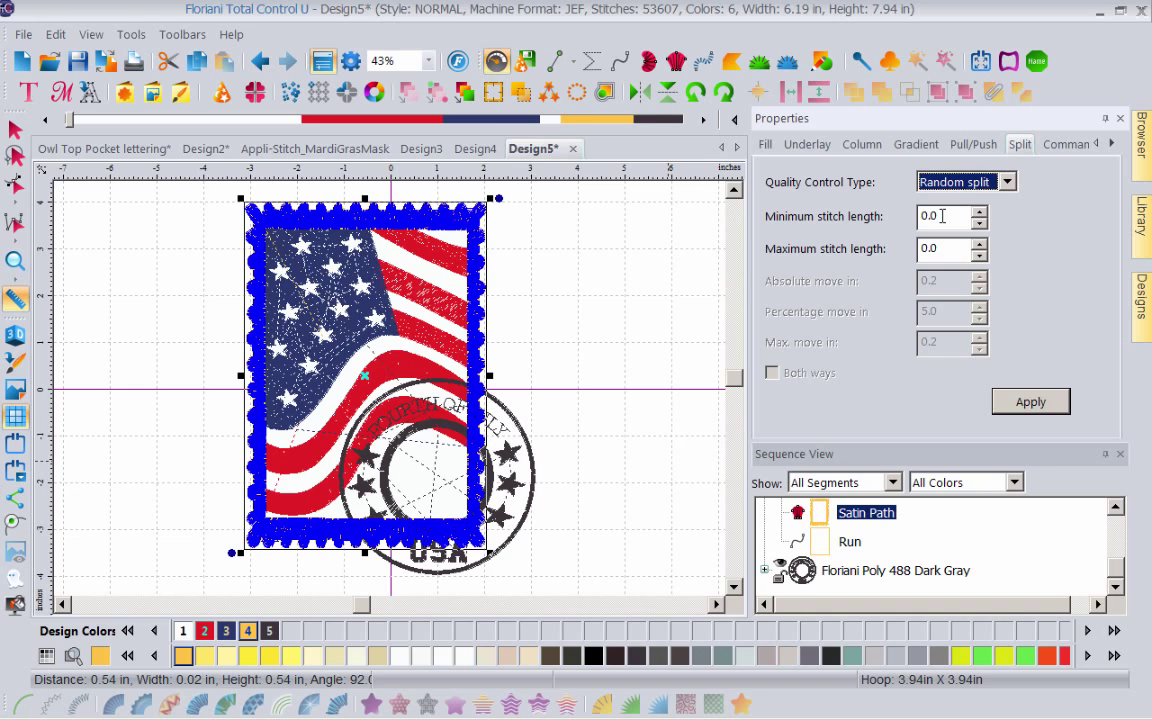
double_click(940, 216)
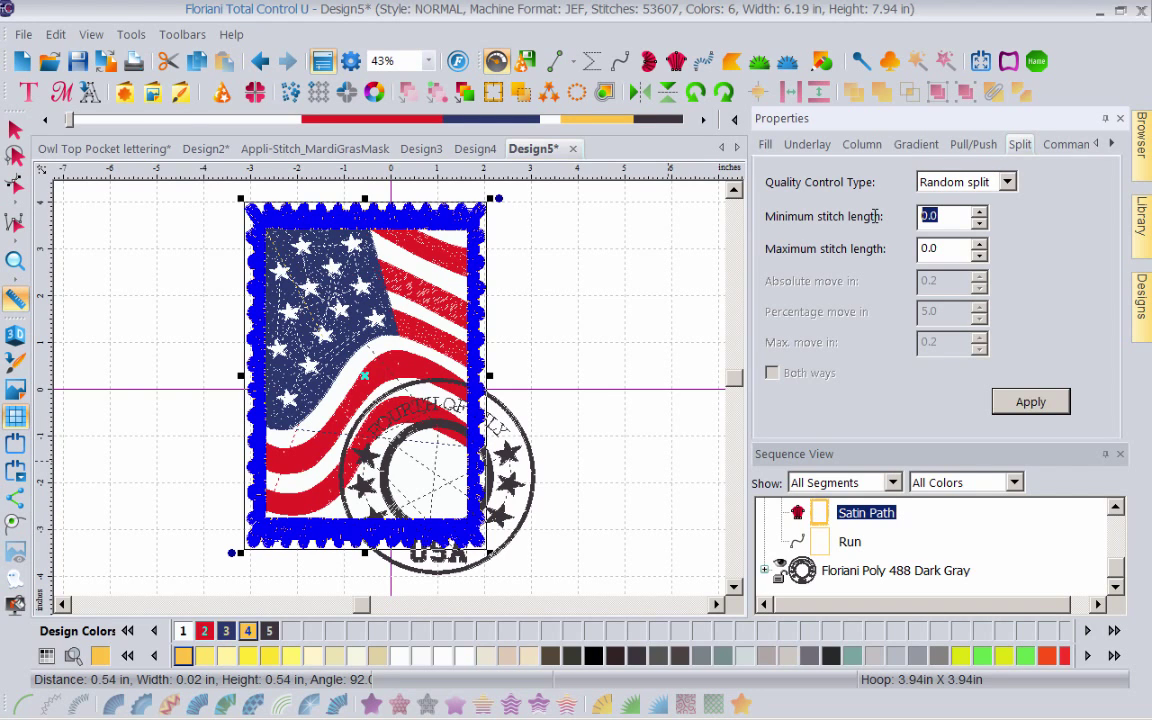
type("7")
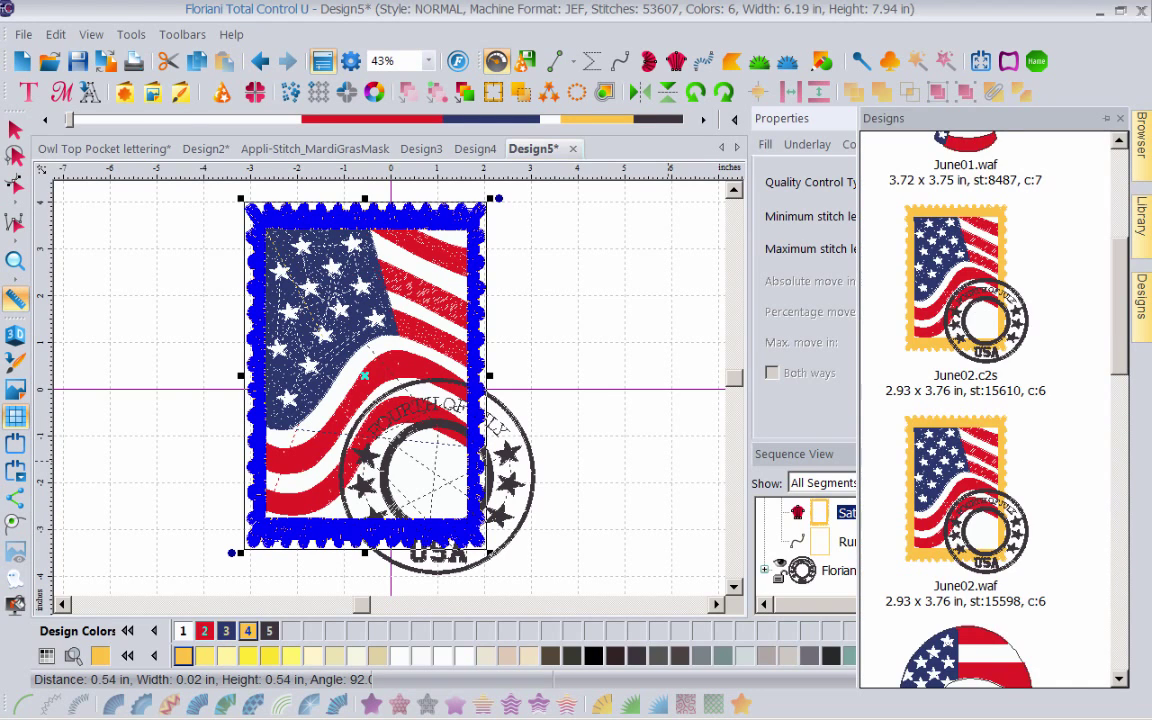
key("Tab")
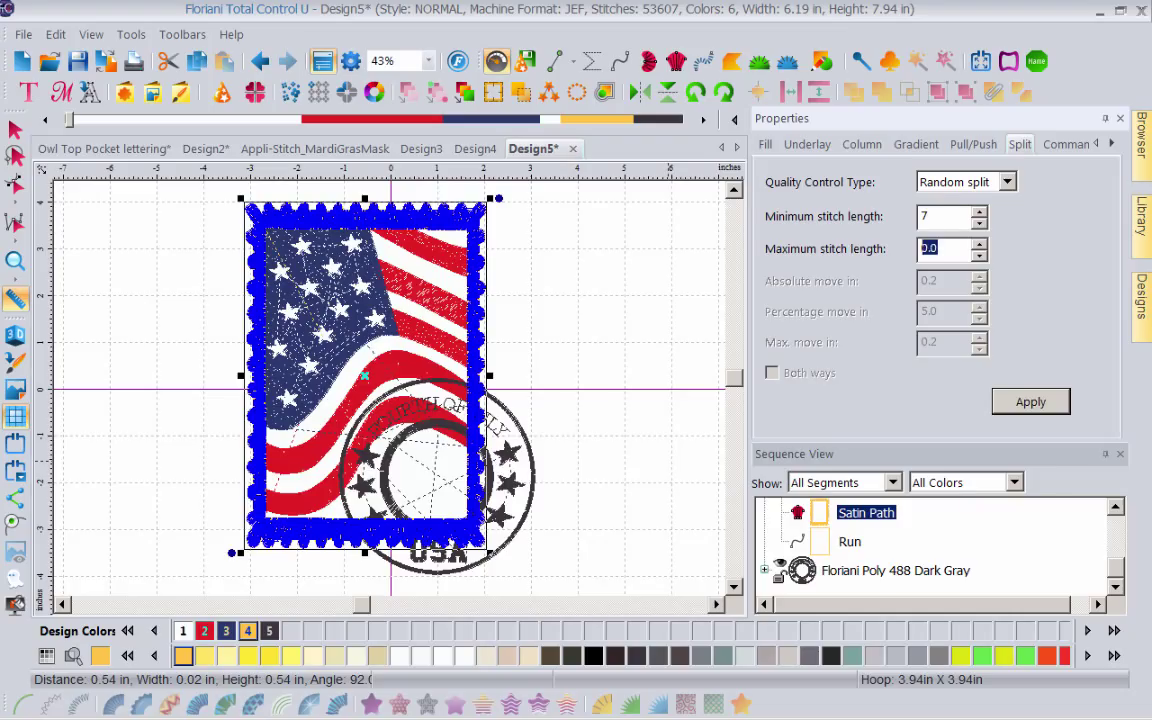
type("7")
key("Tab")
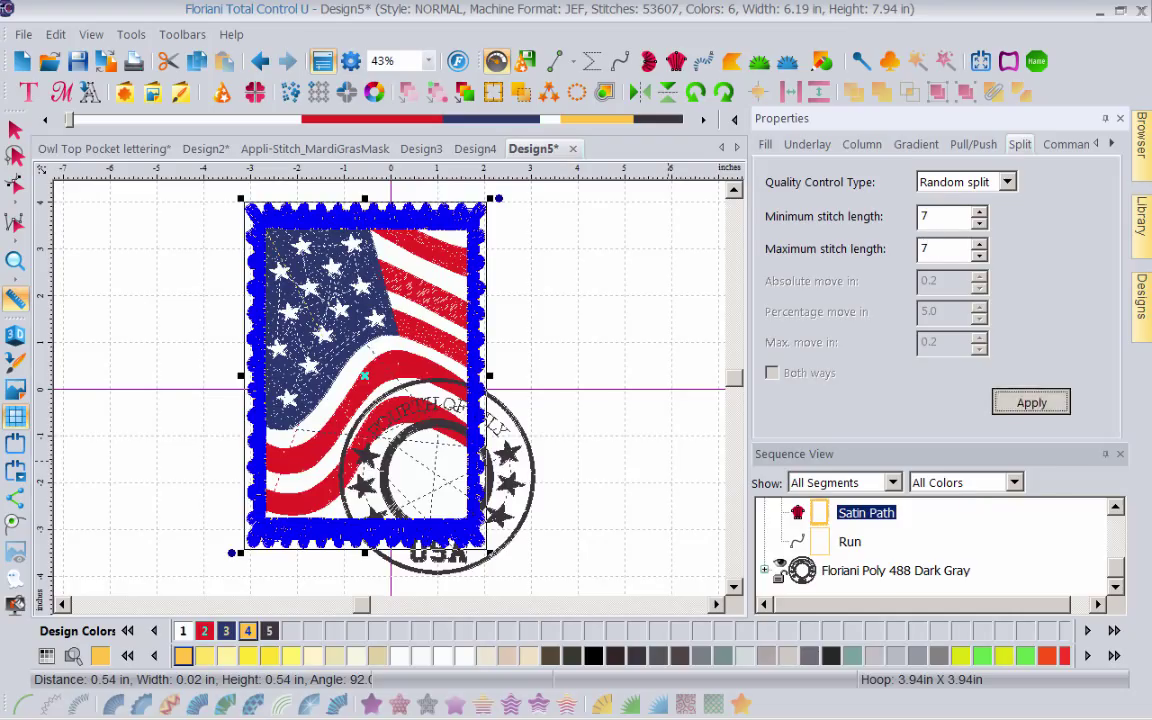
key("Return")
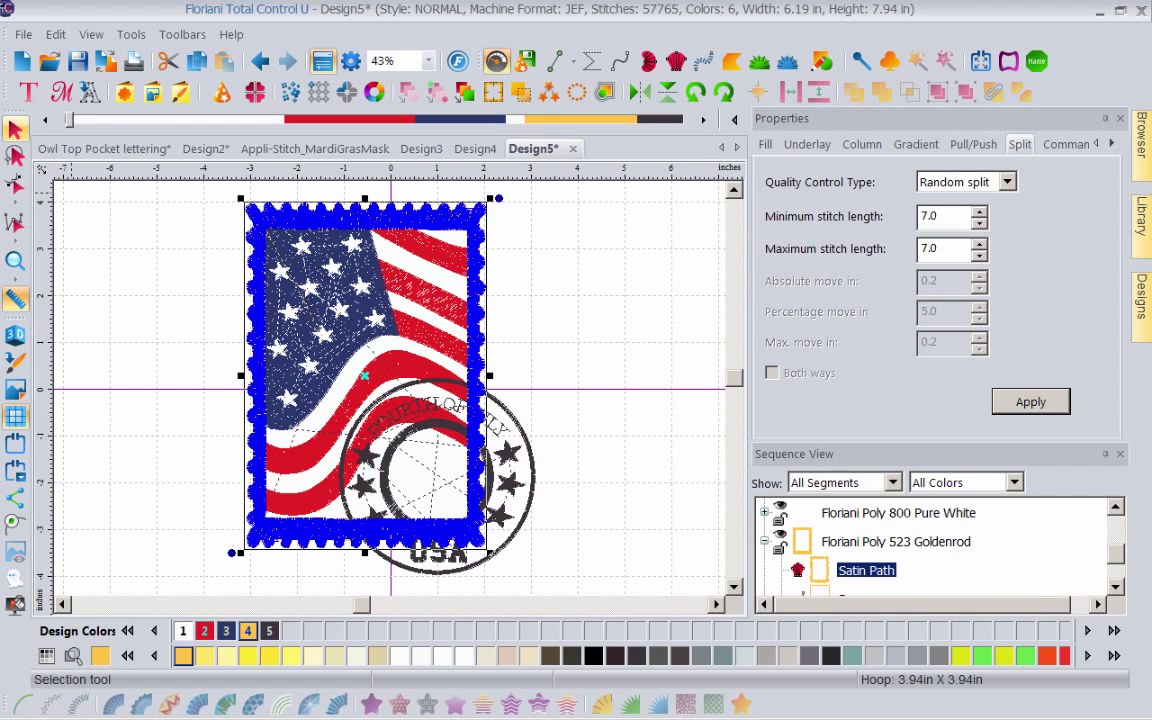
left_click(15, 128)
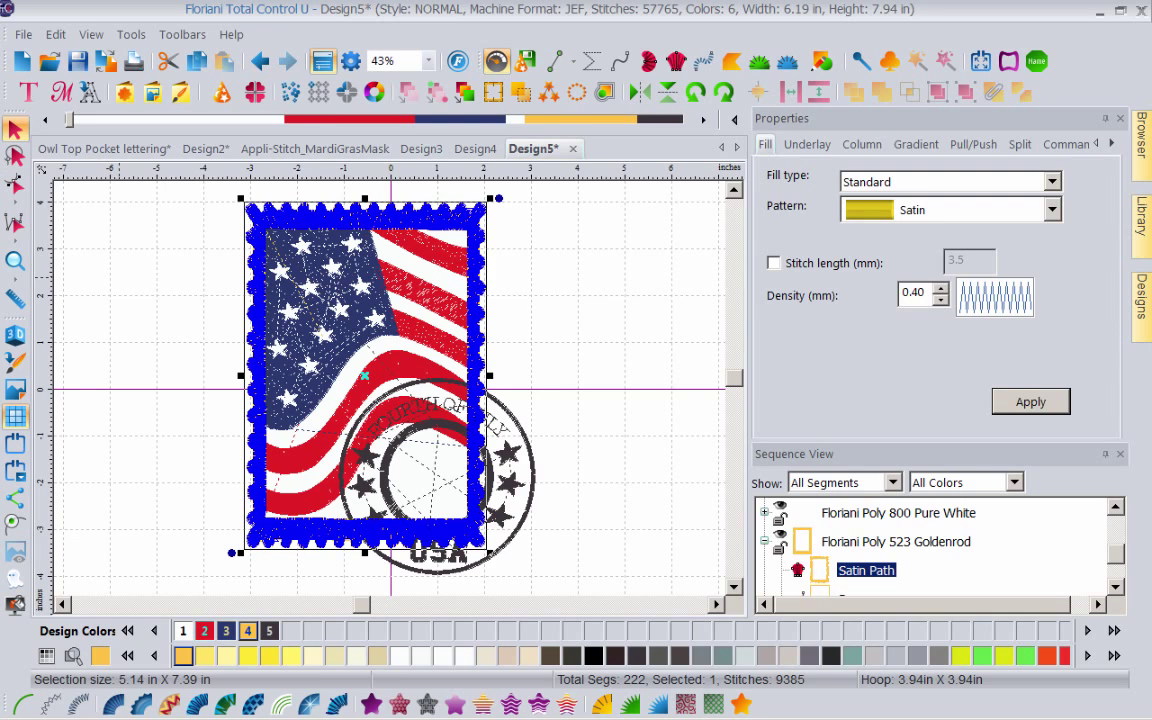
left_click(119, 277)
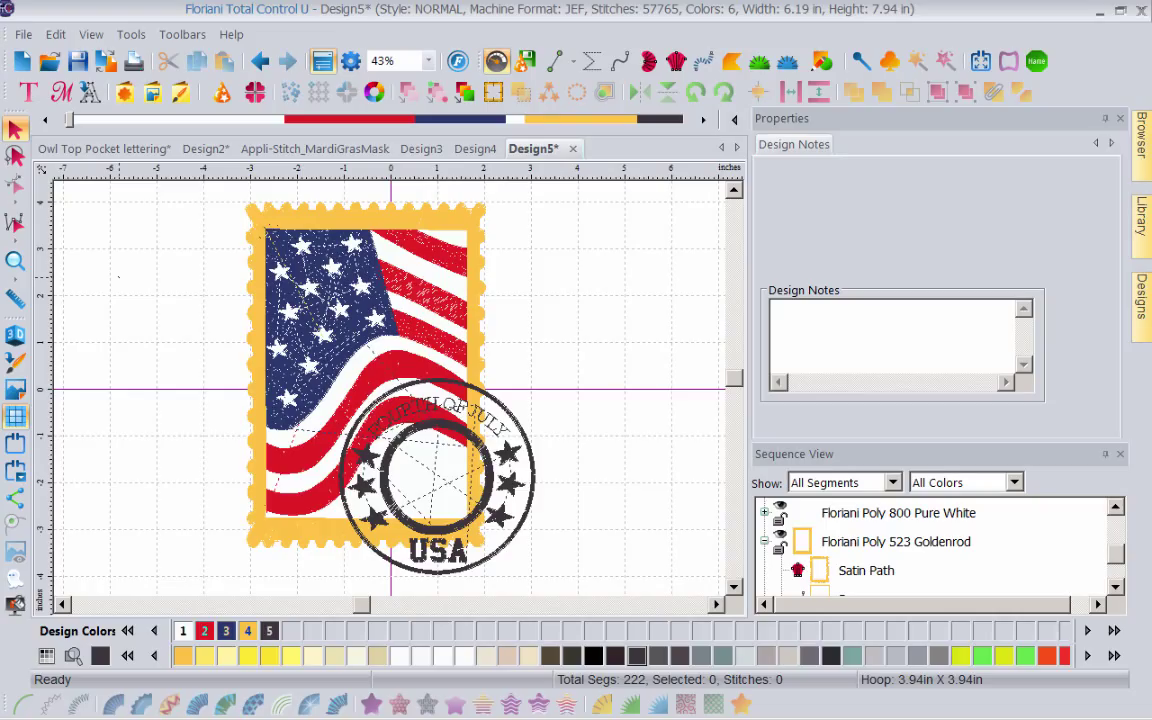
Step: Choose the multi-needle PES hoop 180mm X 130mm and display it around the design
left_click_drag(118, 277, 50, 476)
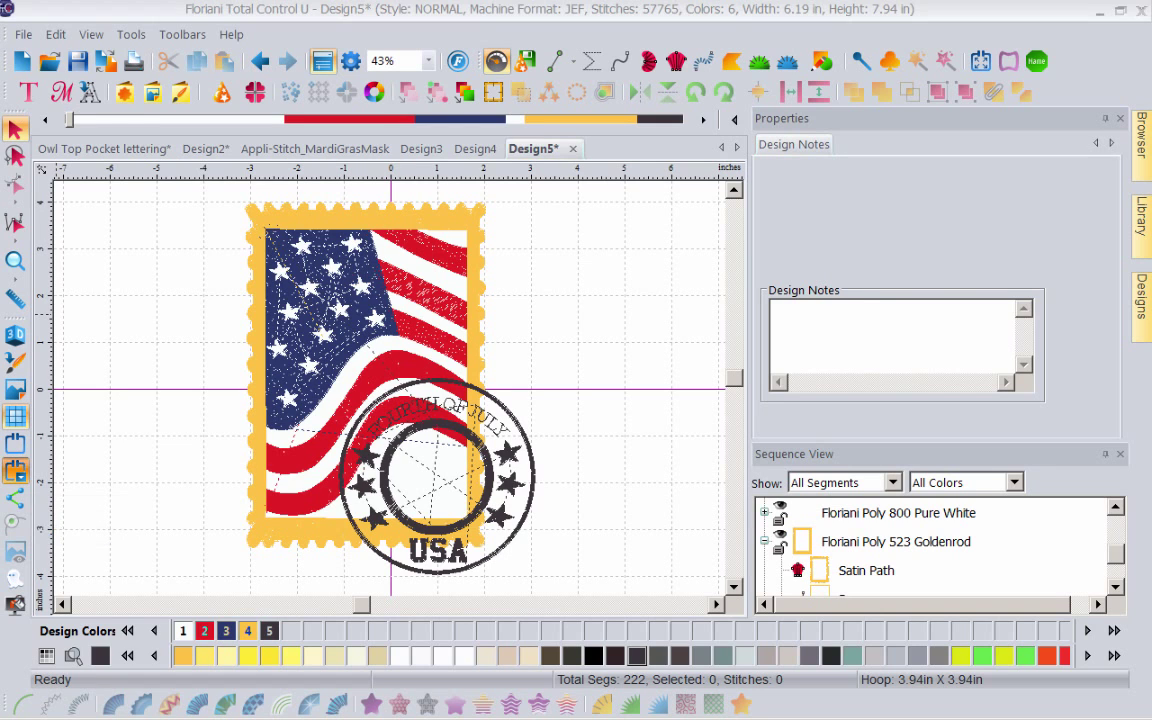
left_click(15, 470)
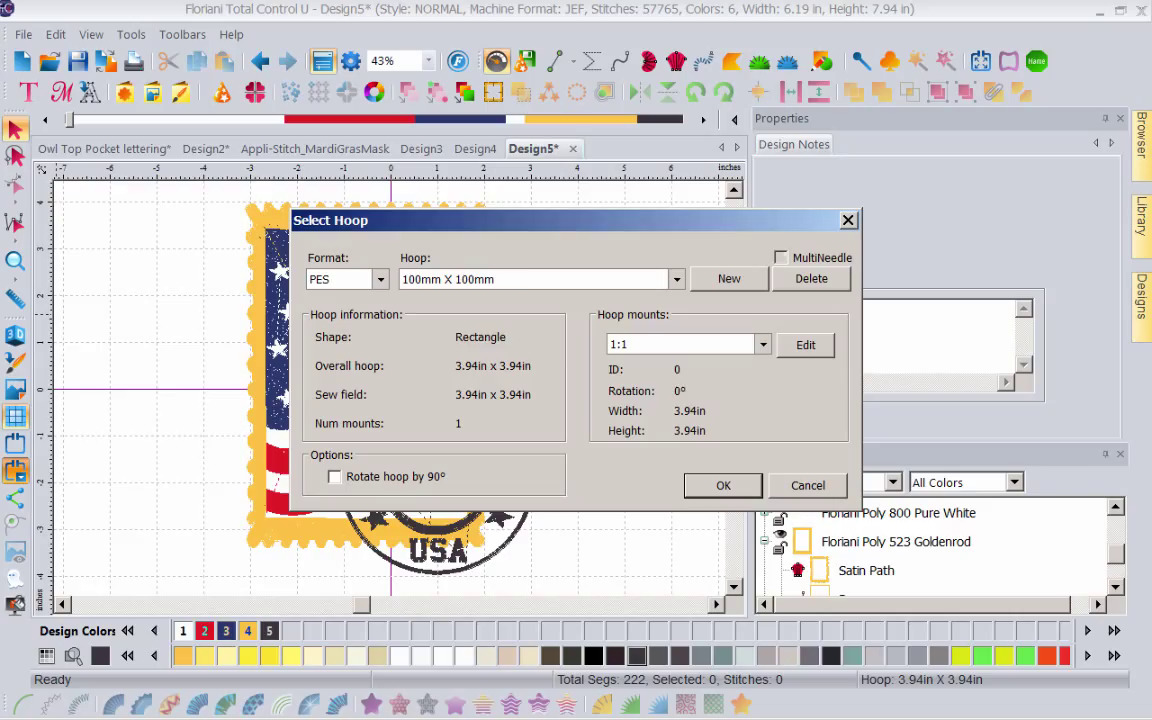
left_click(781, 258)
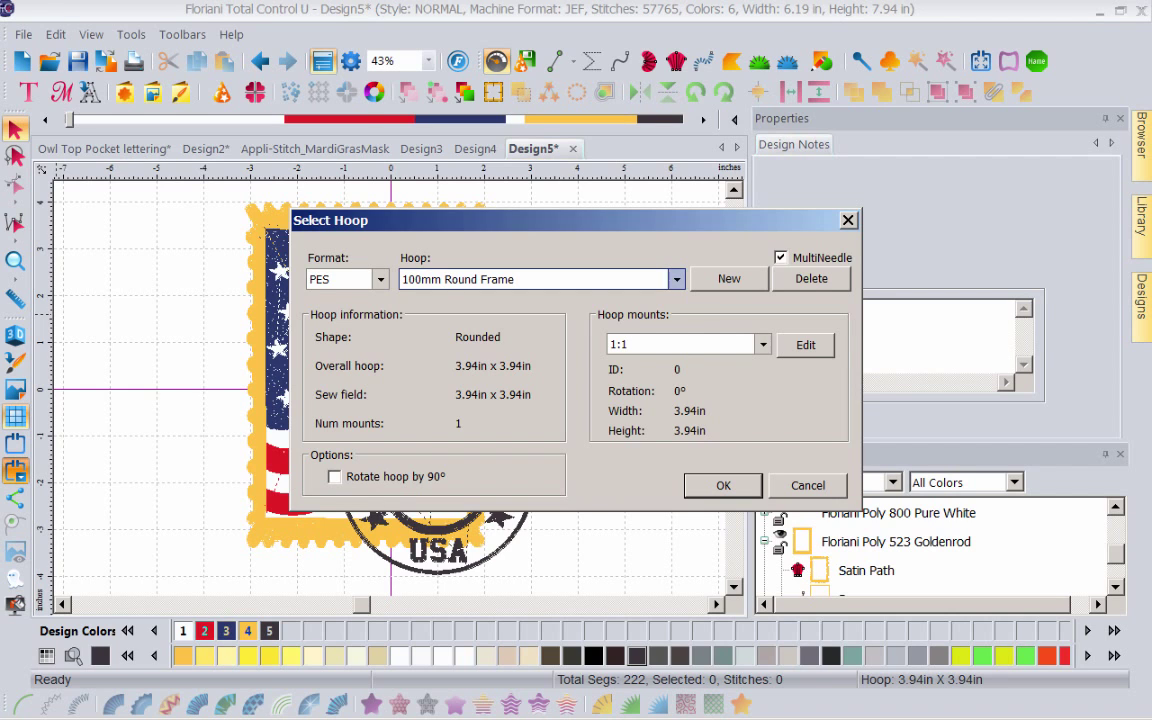
left_click(676, 279)
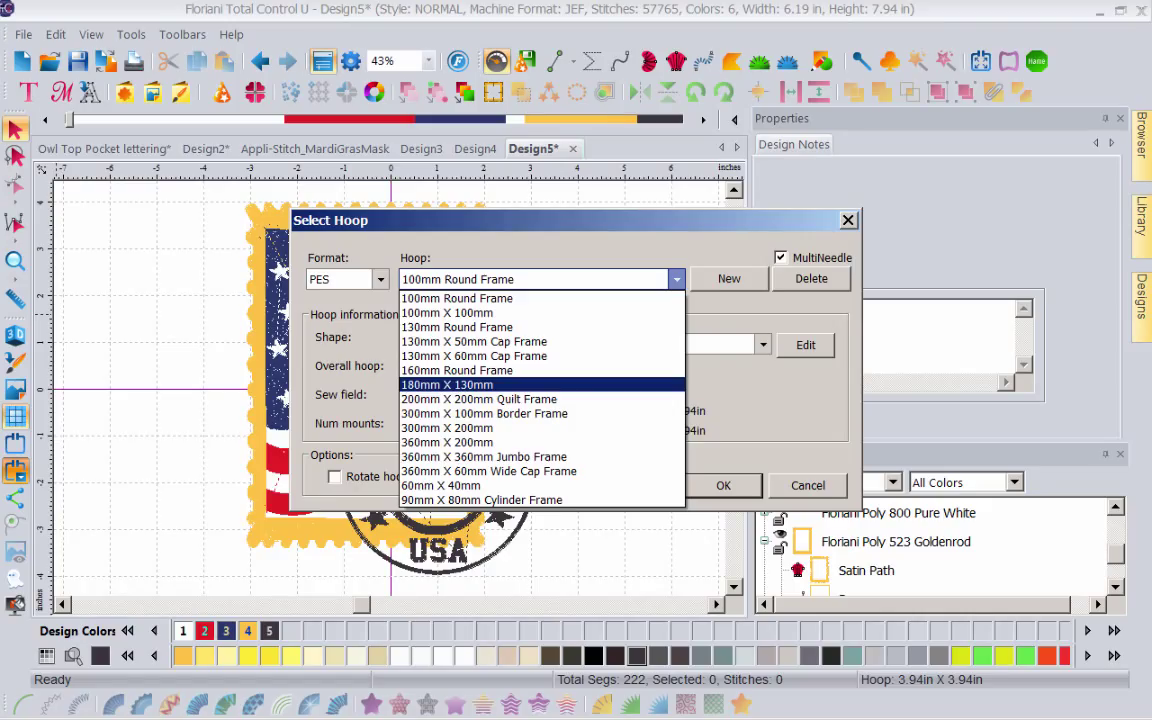
key("Return")
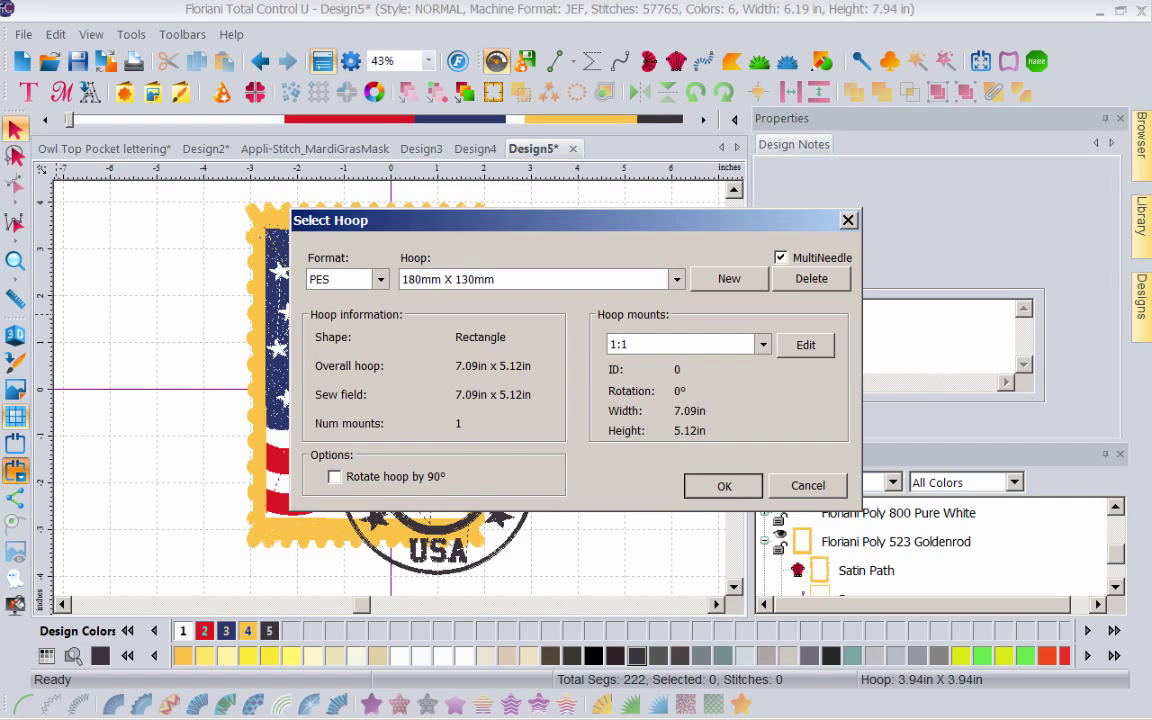
key("Return")
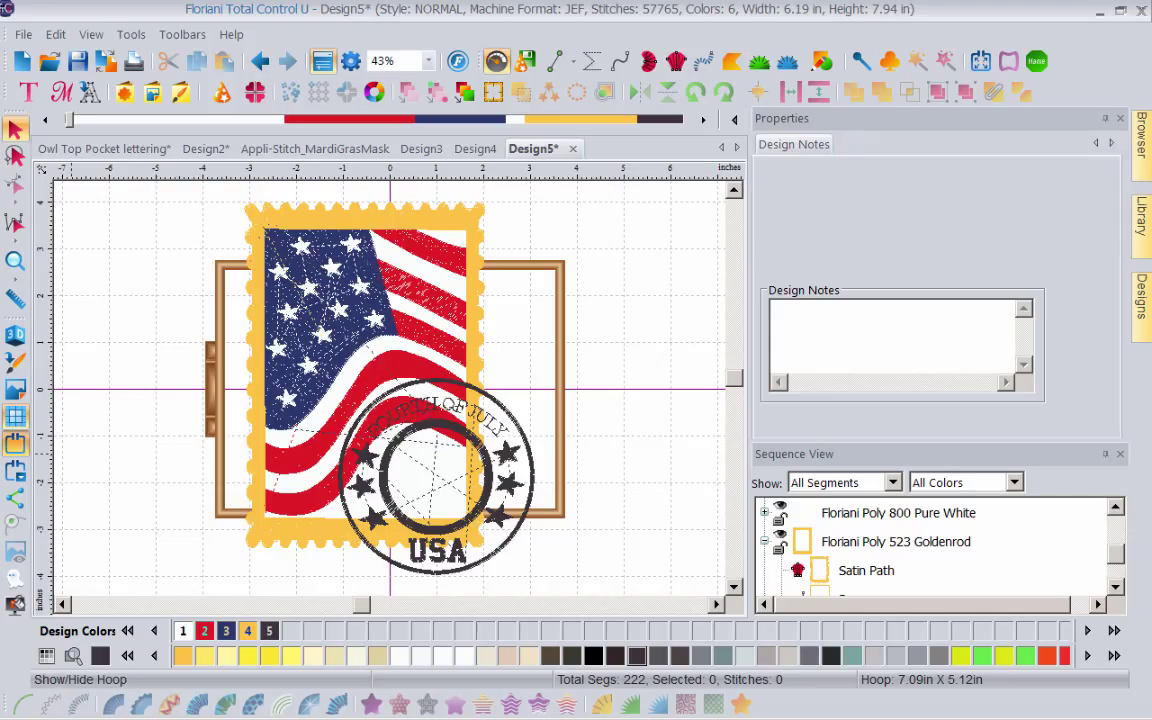
left_click(15, 442)
left_click(15, 442)
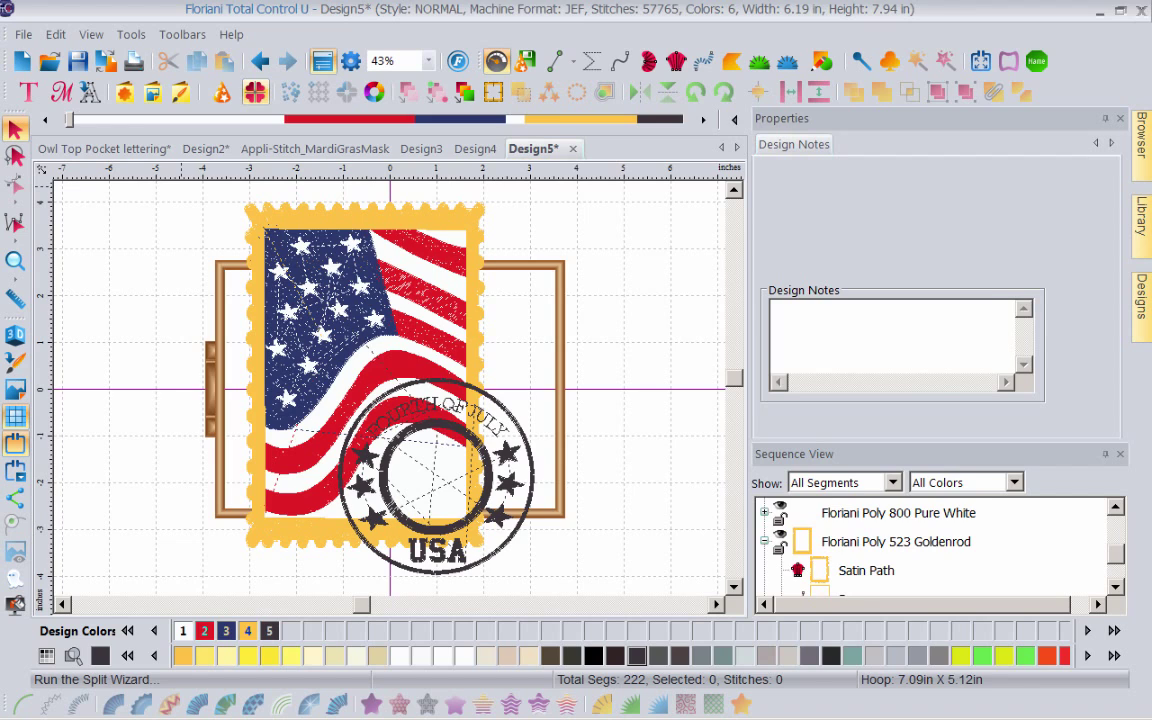
Step: Run the Split Wizard on the flag stamp design with the offered hoop settings and preview split parts 1:1 and 2:1
left_click(221, 92)
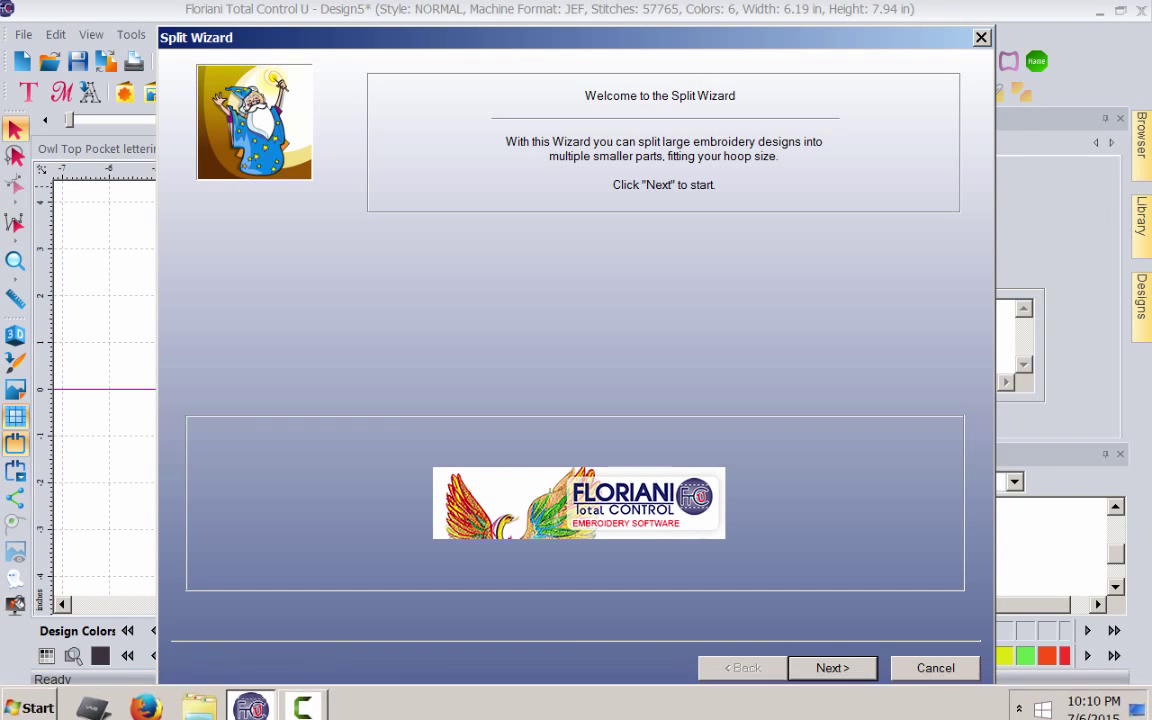
key("Return")
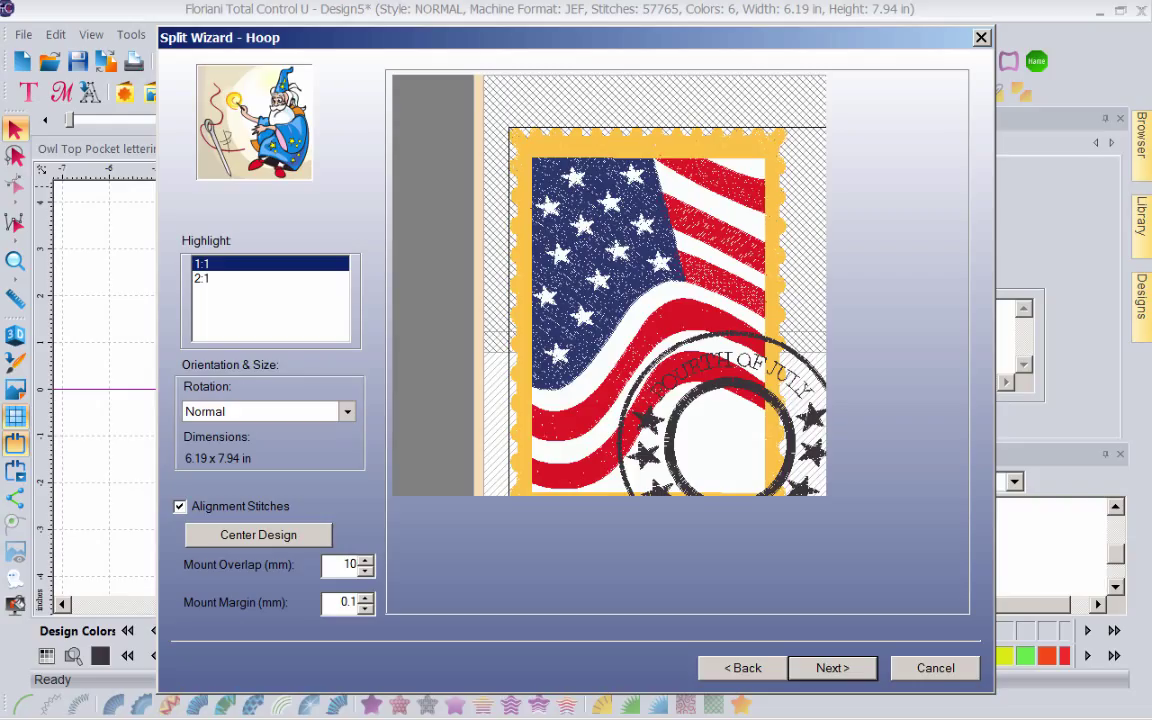
left_click(832, 668)
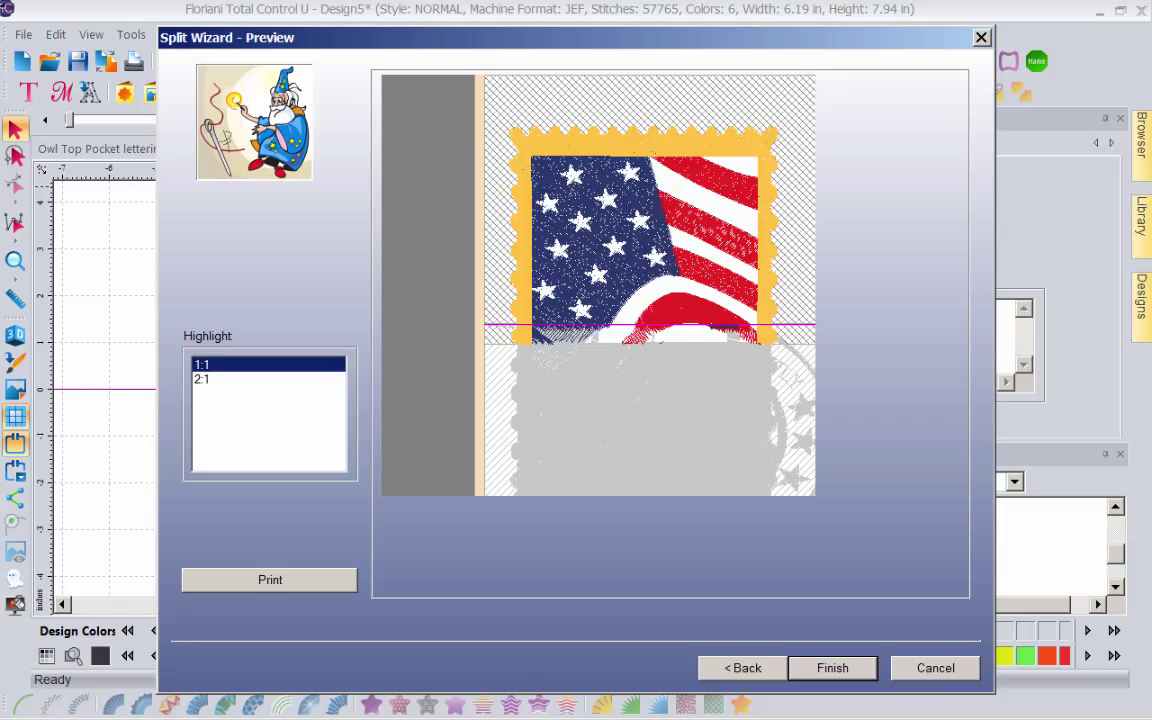
left_click(268, 379)
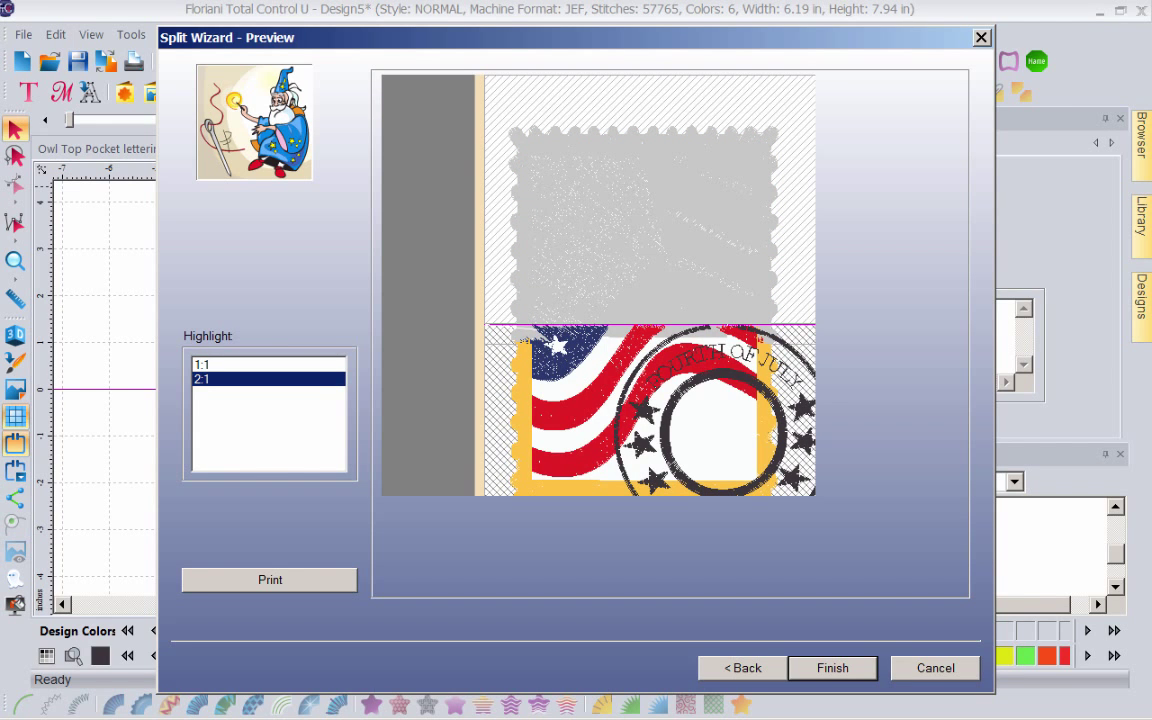
left_click(268, 364)
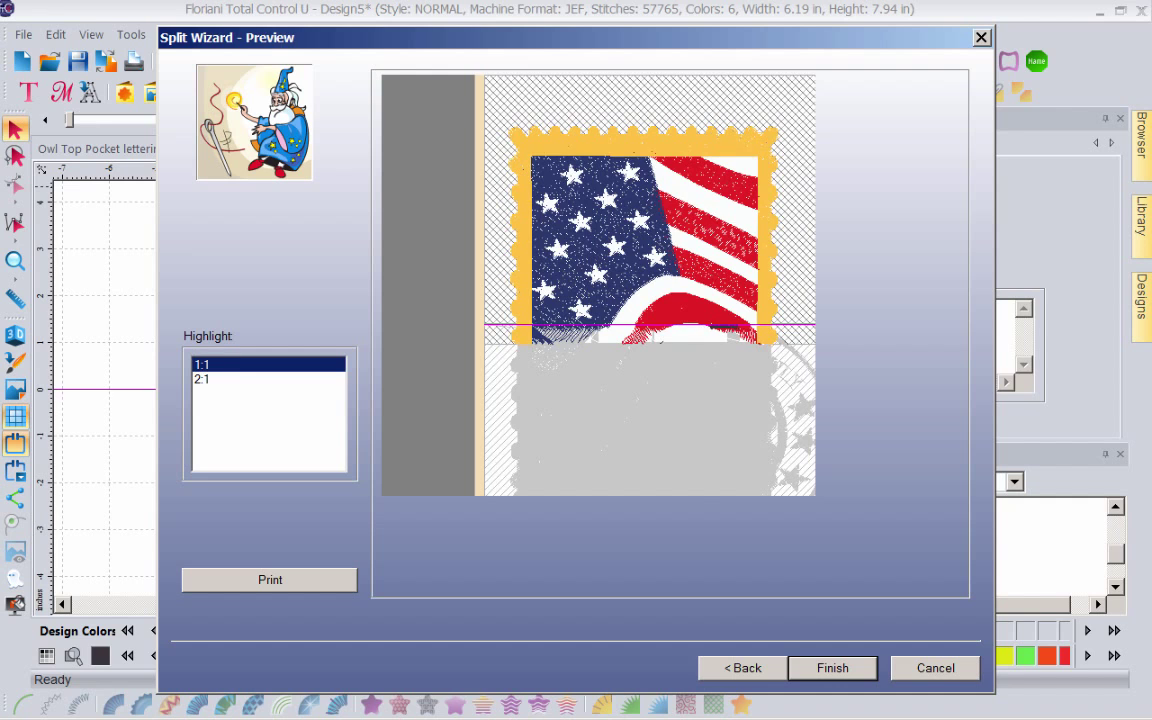
left_click(268, 379)
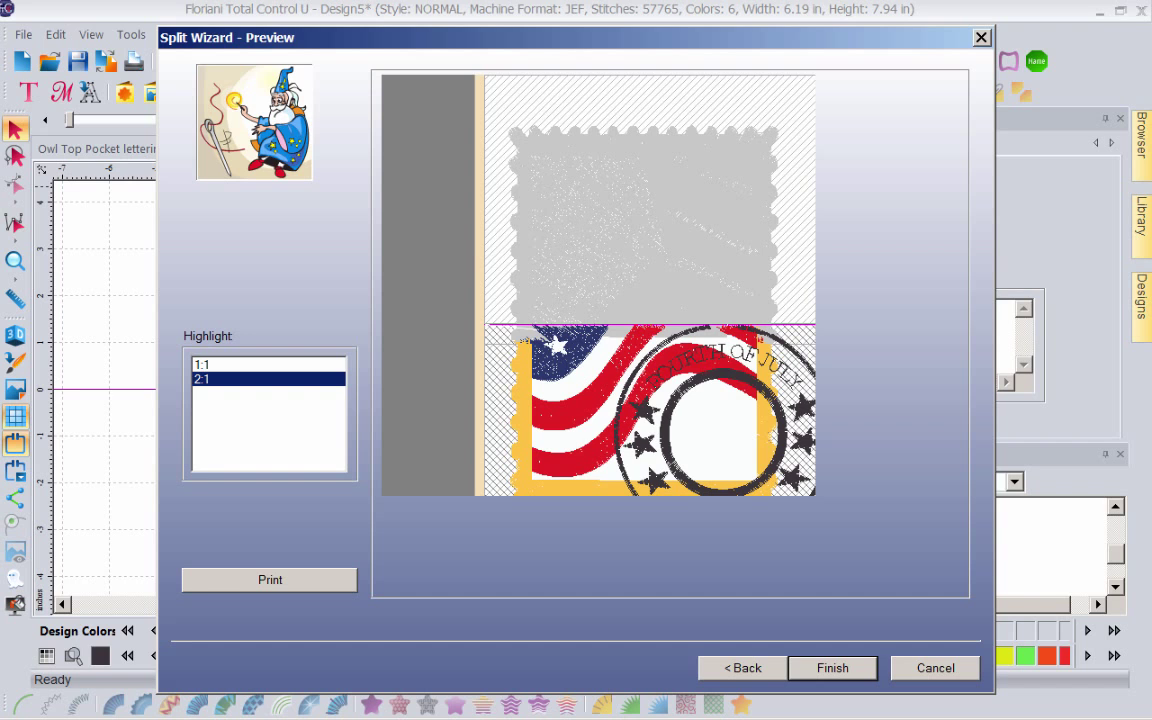
Step: Examine the print preview pages of the full design, both split parts and their thread lists, and close the preview
left_click(269, 579)
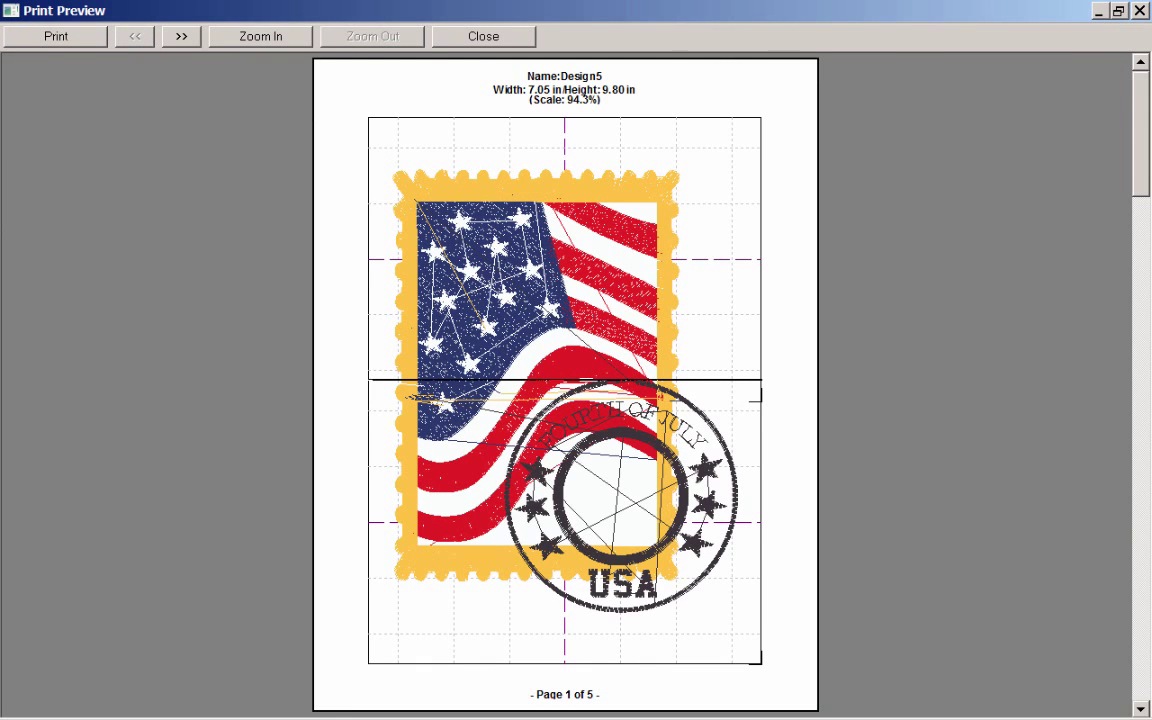
left_click(181, 36)
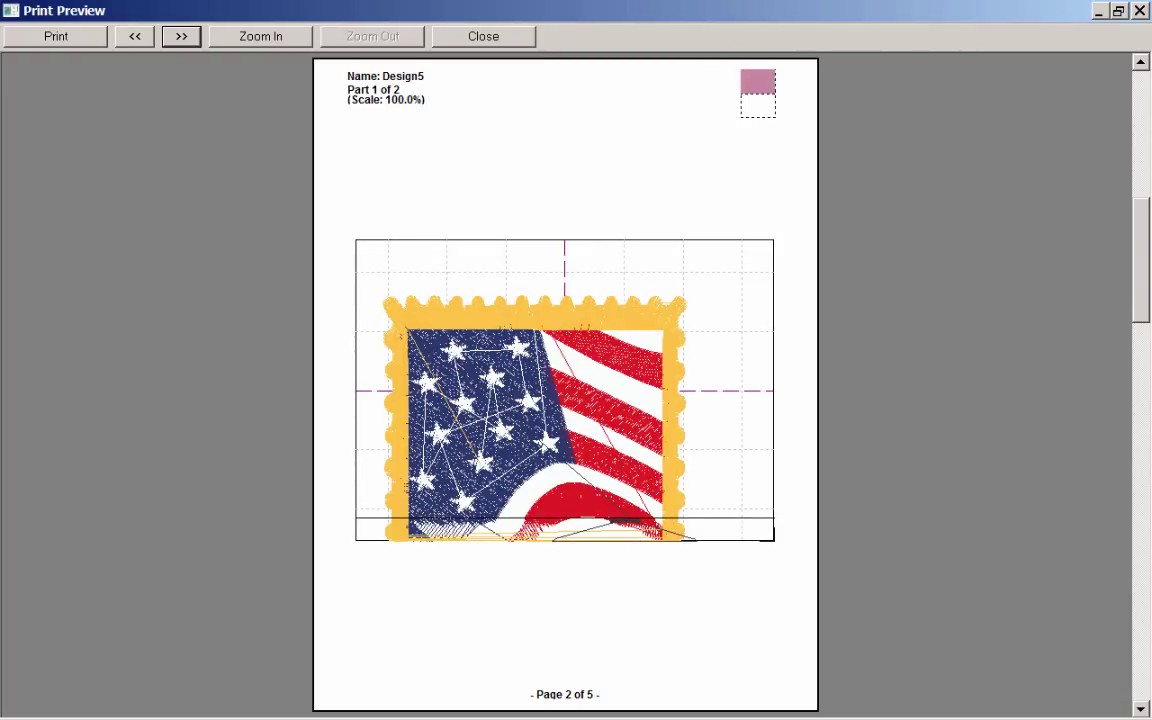
key("space")
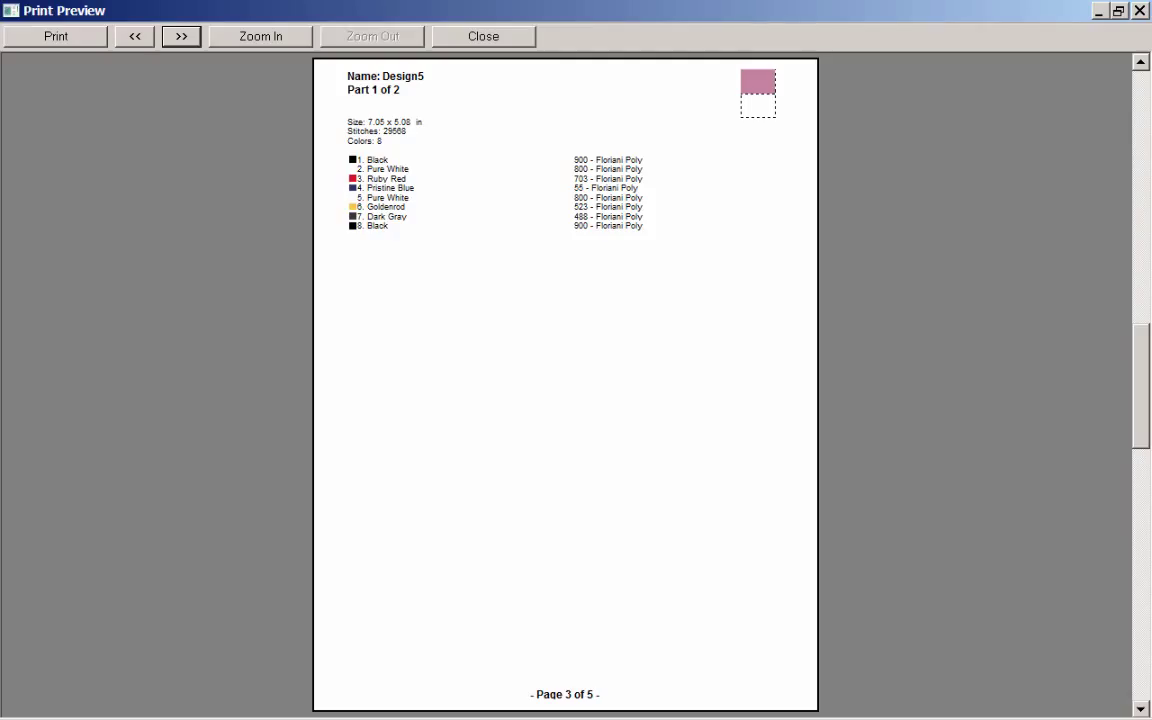
key("space")
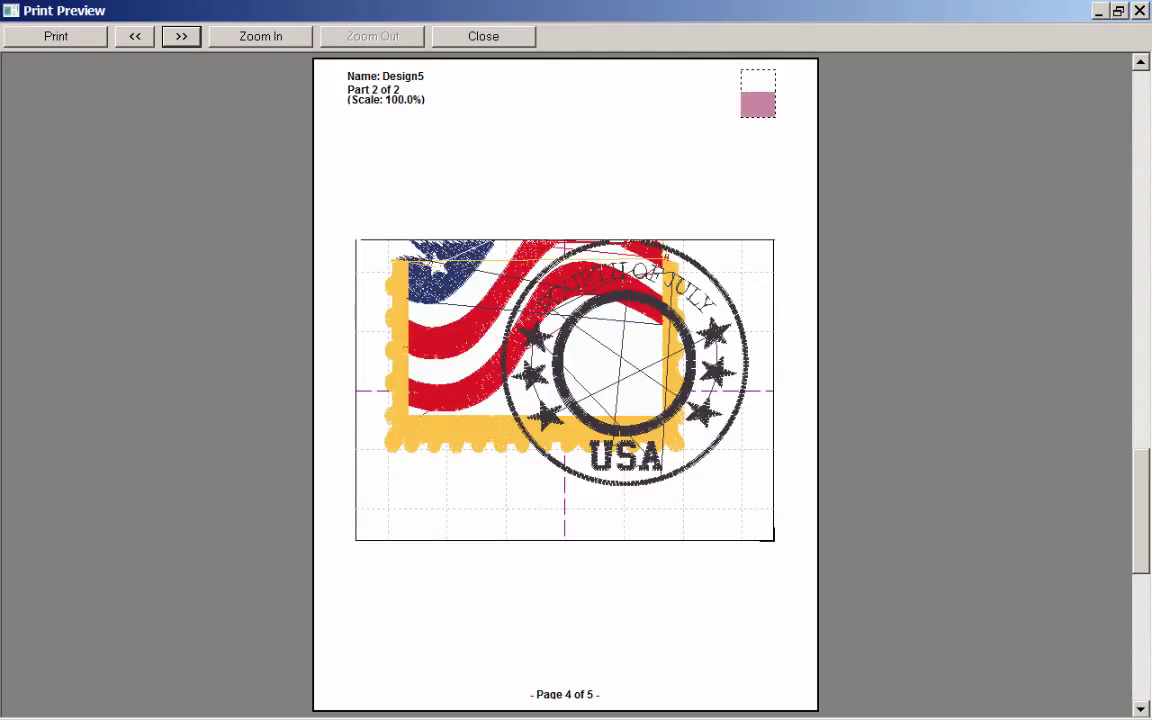
key("space")
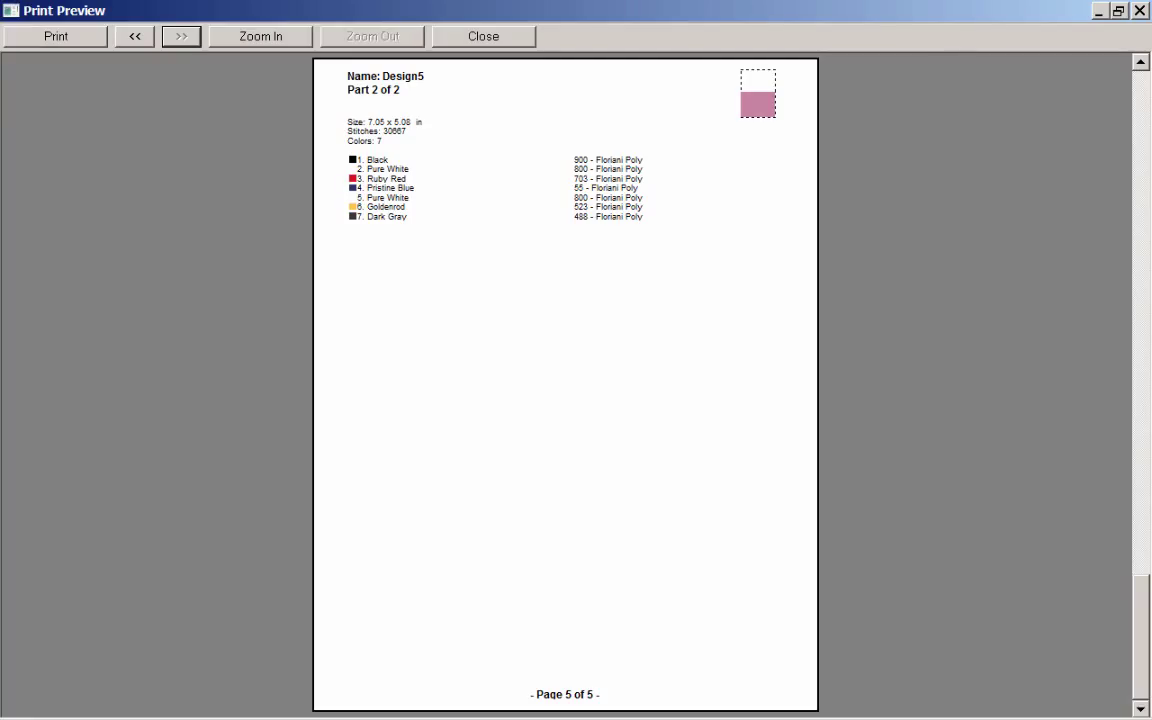
key("space")
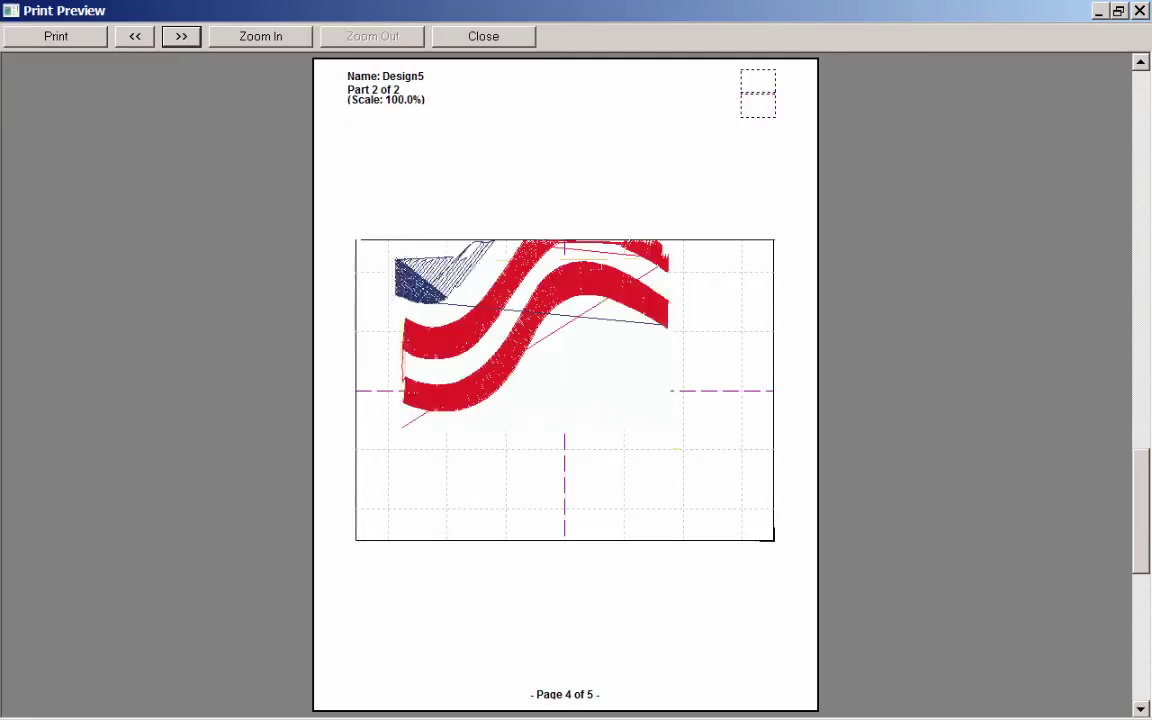
key("space")
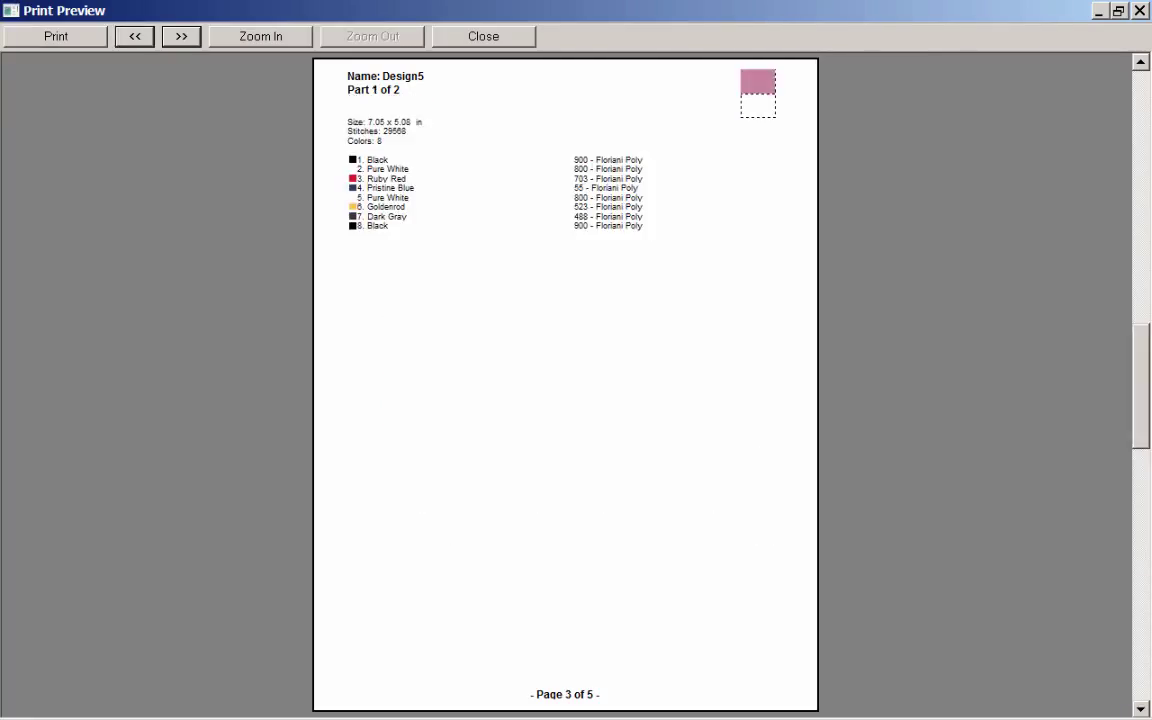
key("space")
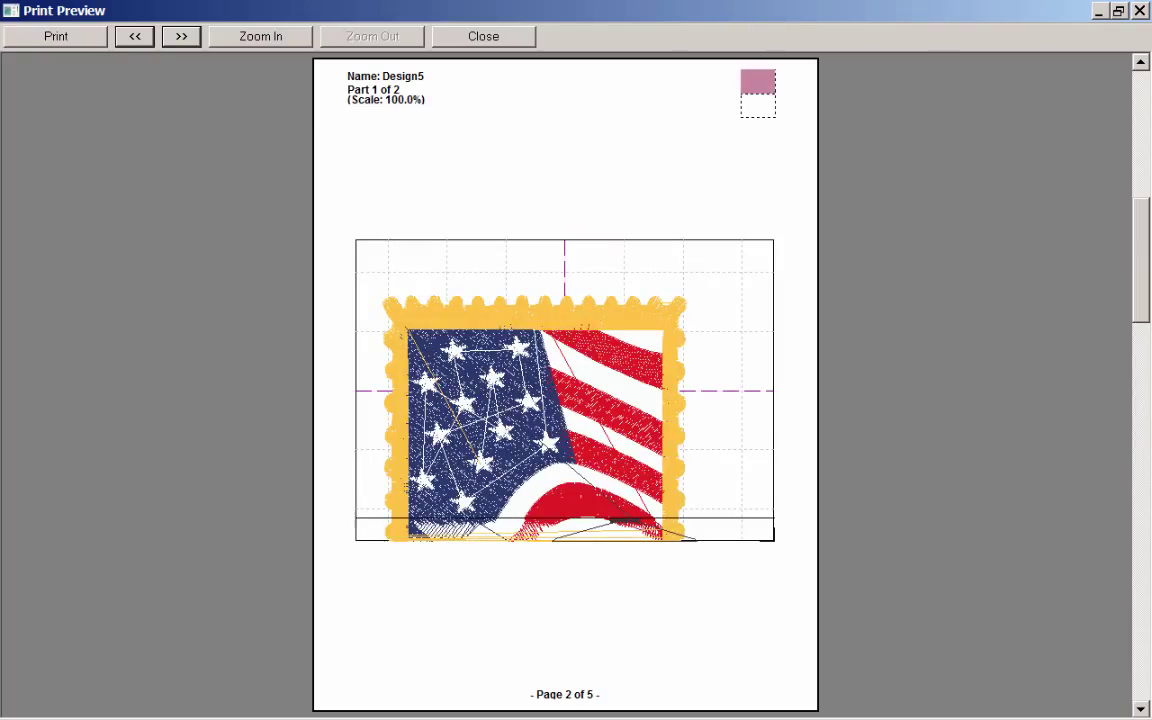
key("Escape")
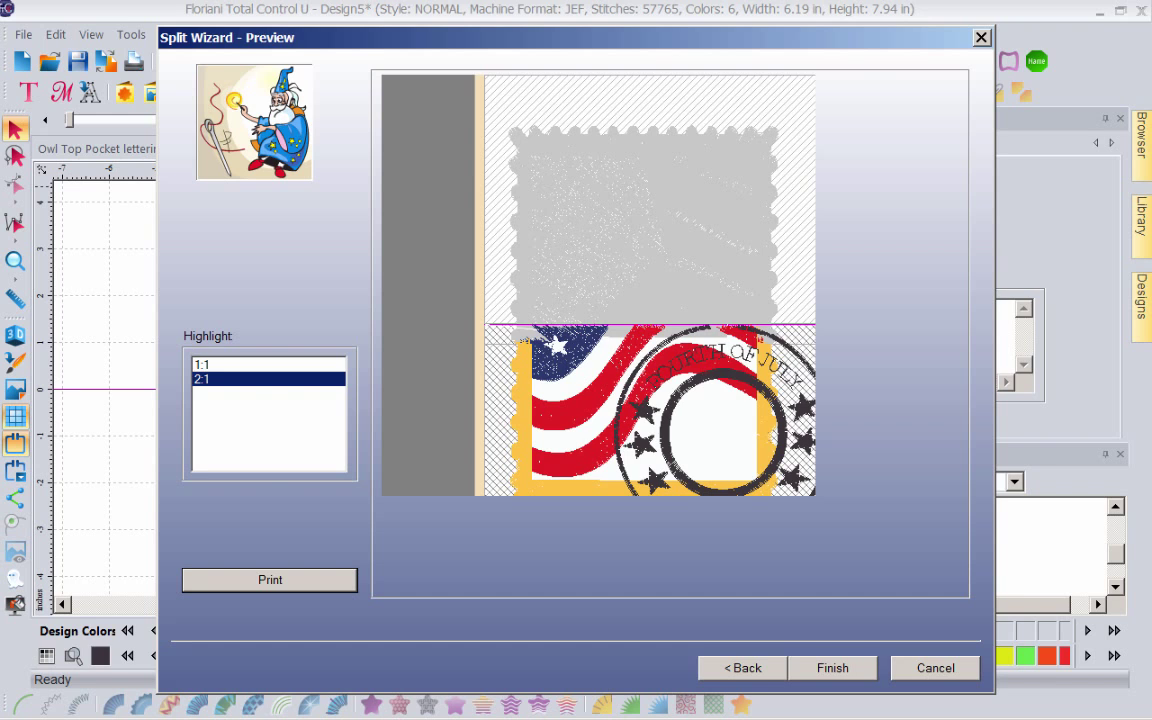
Step: Finish the split and create a Desktop folder named Flag Stamp Split as the save location
key("Return")
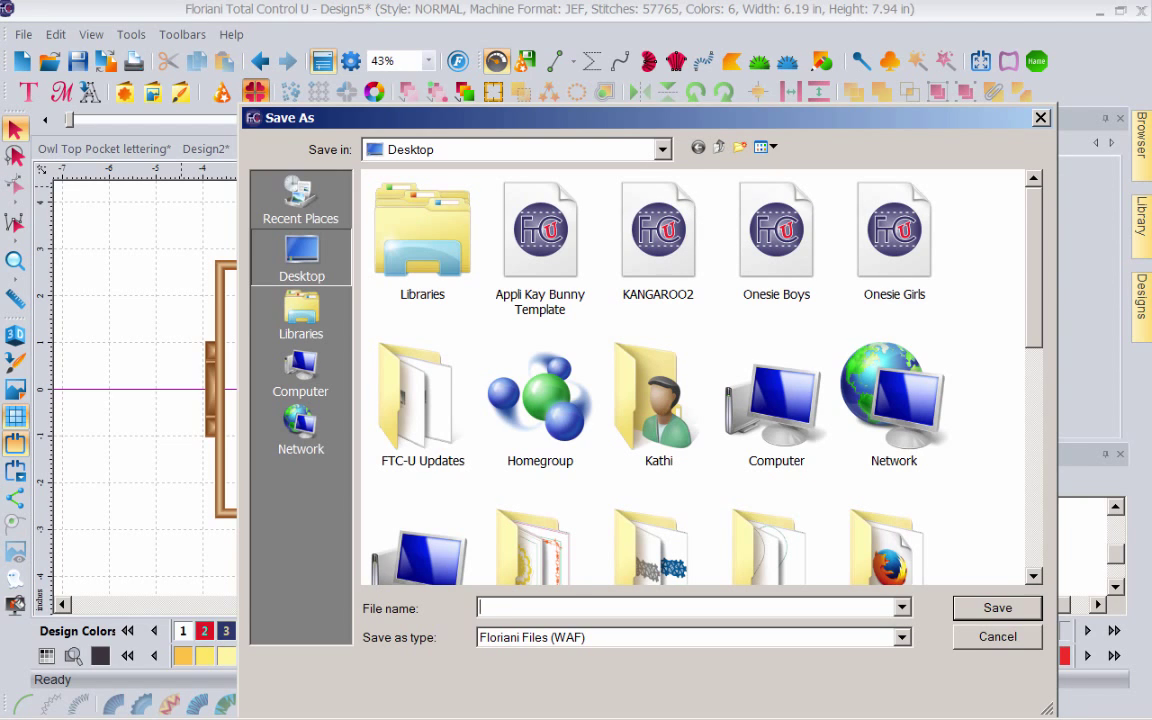
left_click(739, 147)
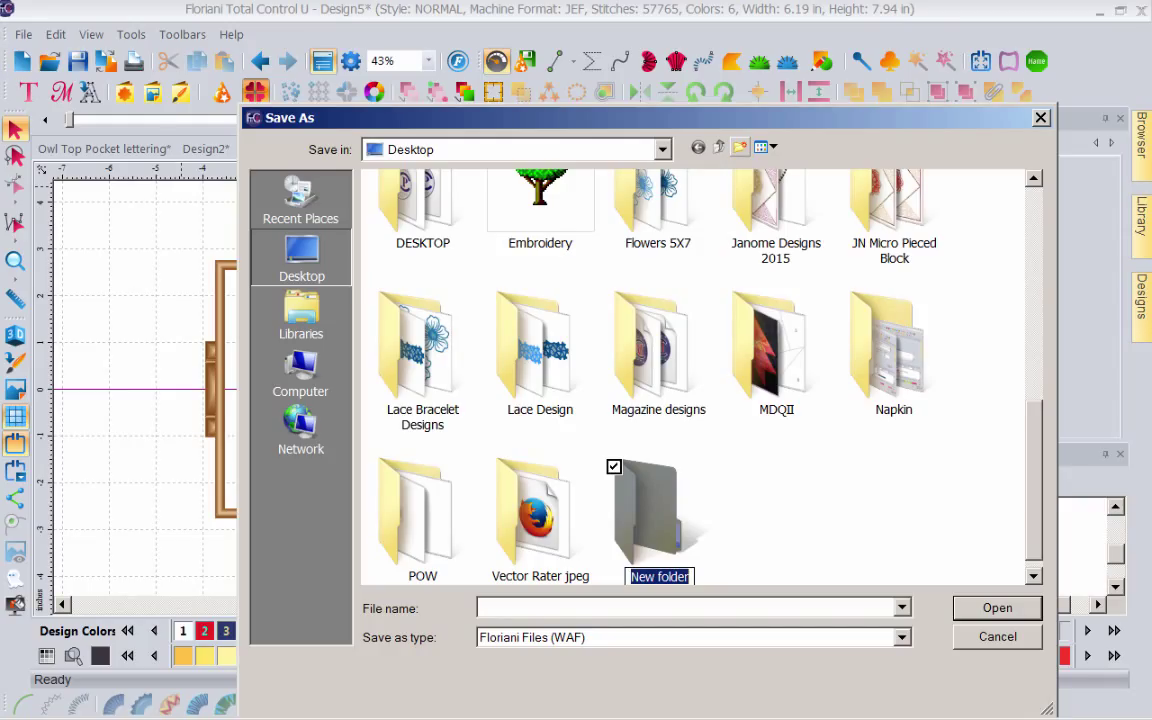
type("Fla")
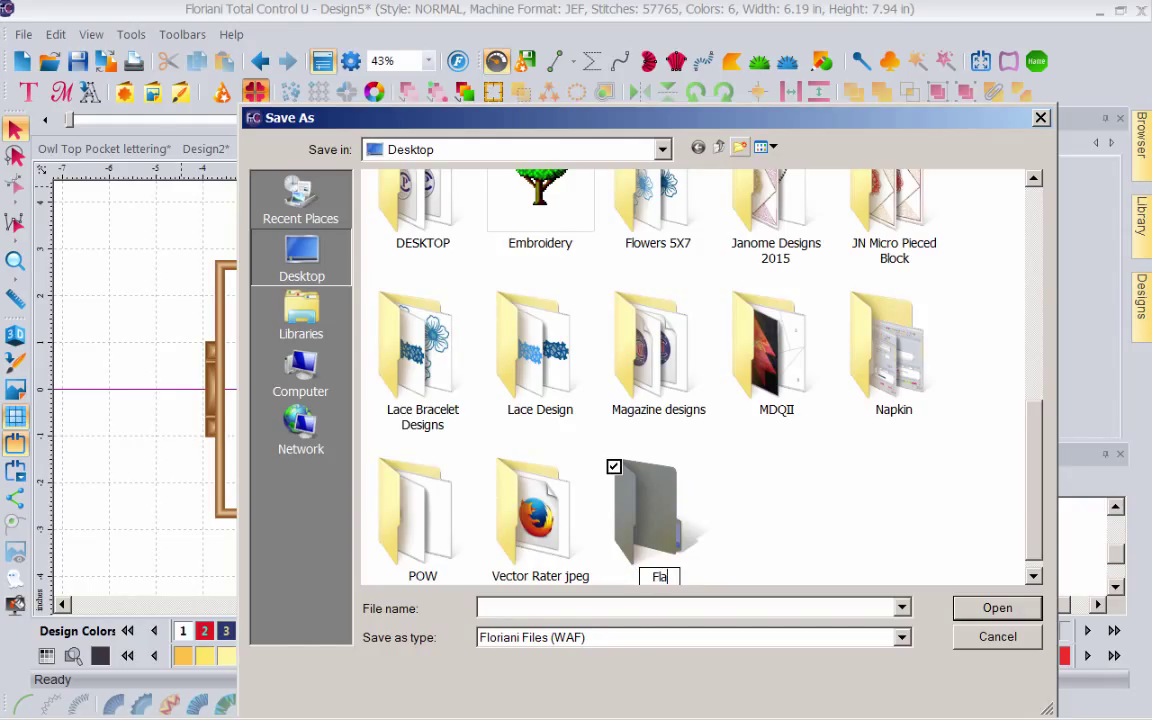
type("g Stamp Split")
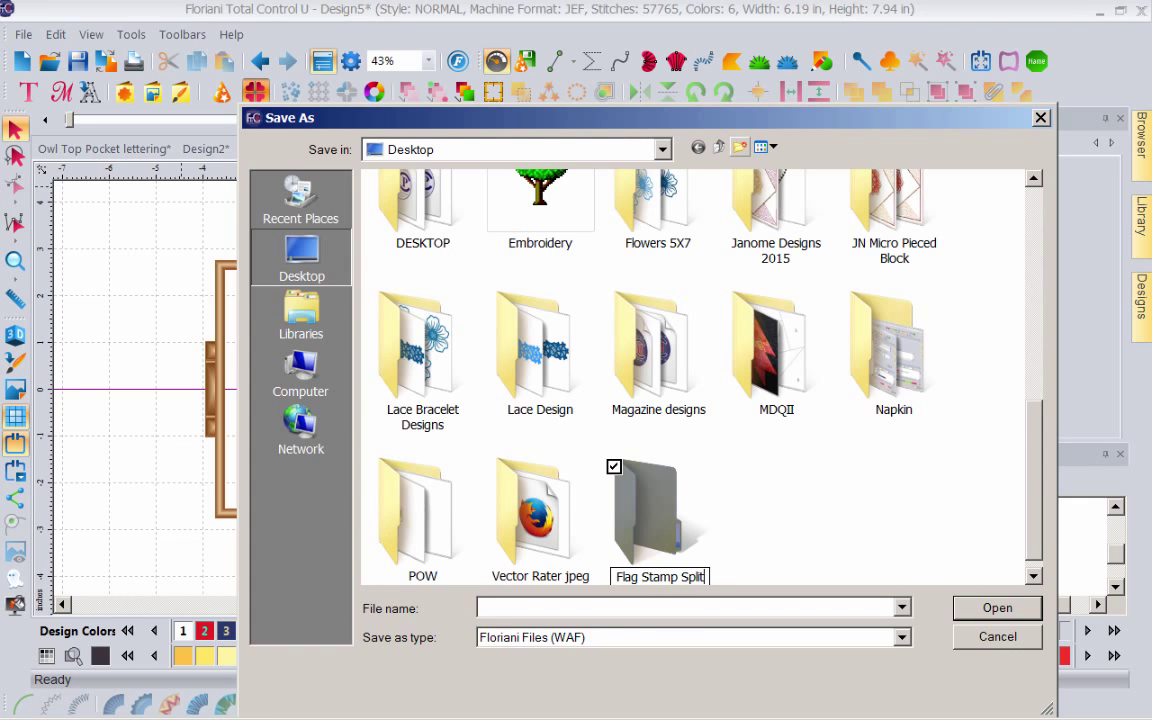
key("Return")
key("Return")
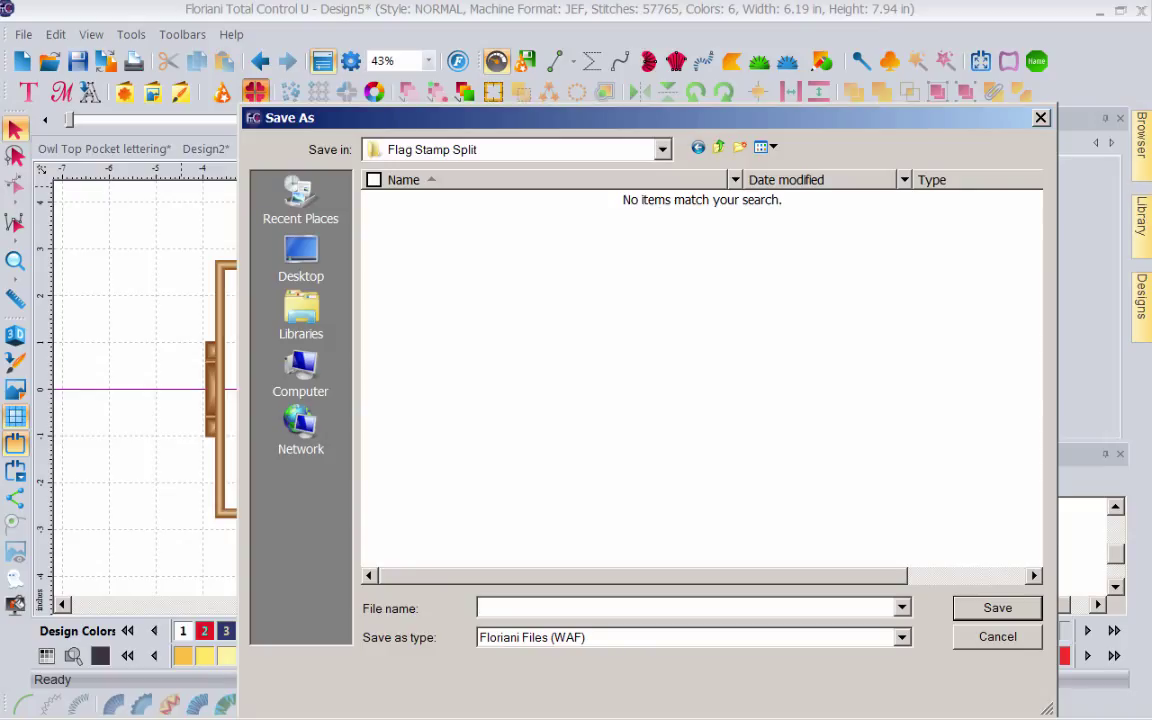
Step: Save the split parts under the name FLag in the Baby Lock/Brother Multi Needle (PES v9) format
type("FLag")
left_click(902, 637)
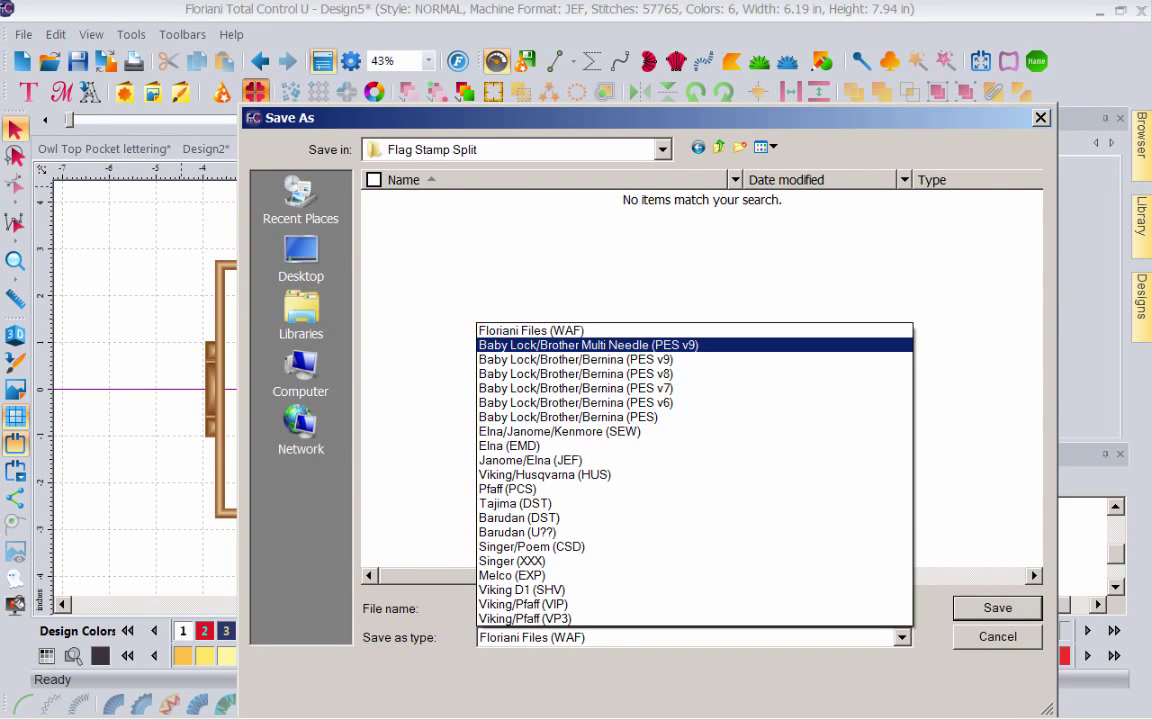
left_click(588, 345)
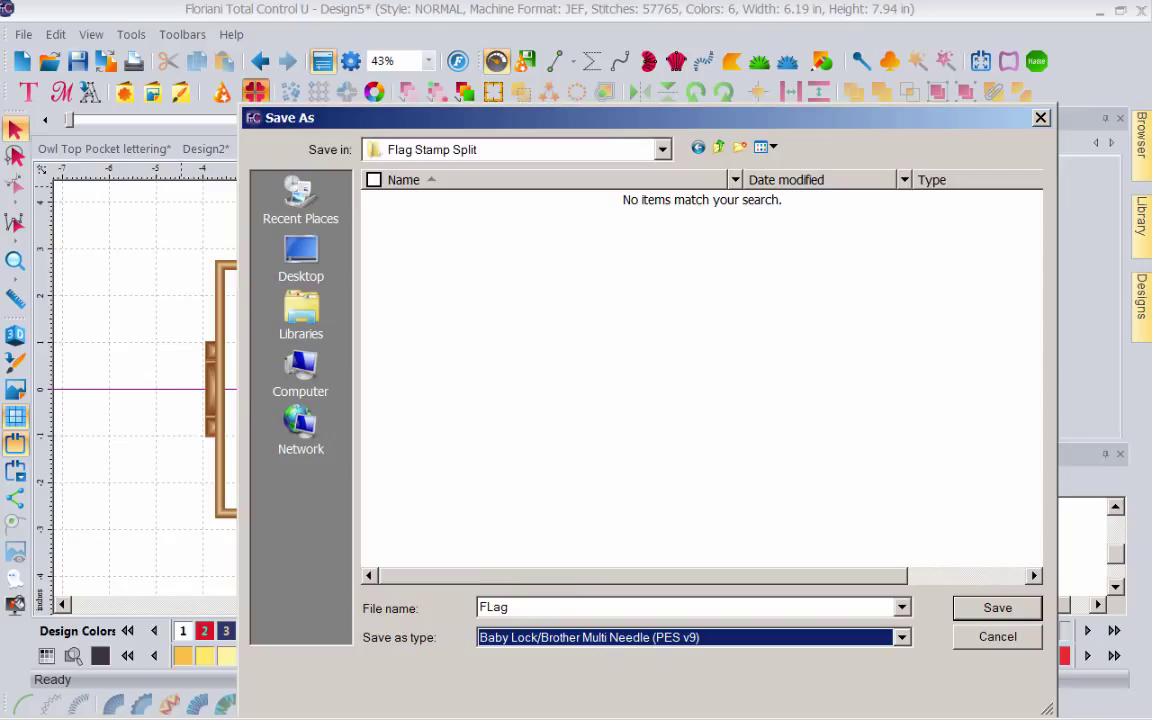
key("Tab")
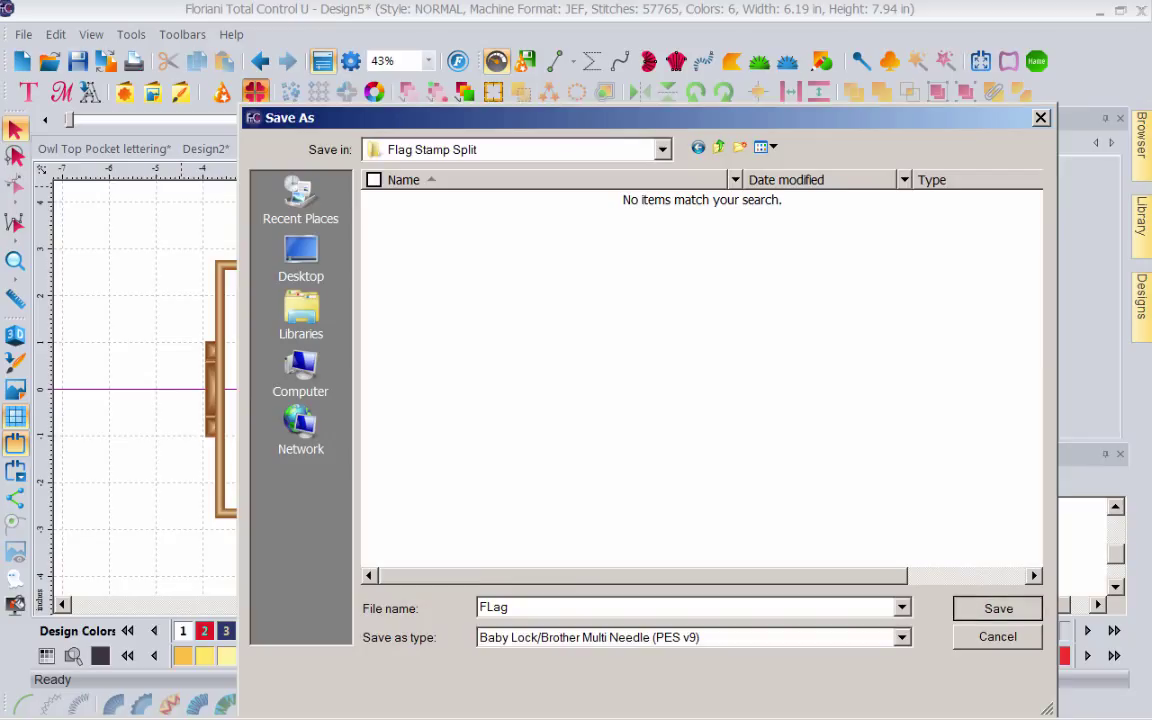
key("Return")
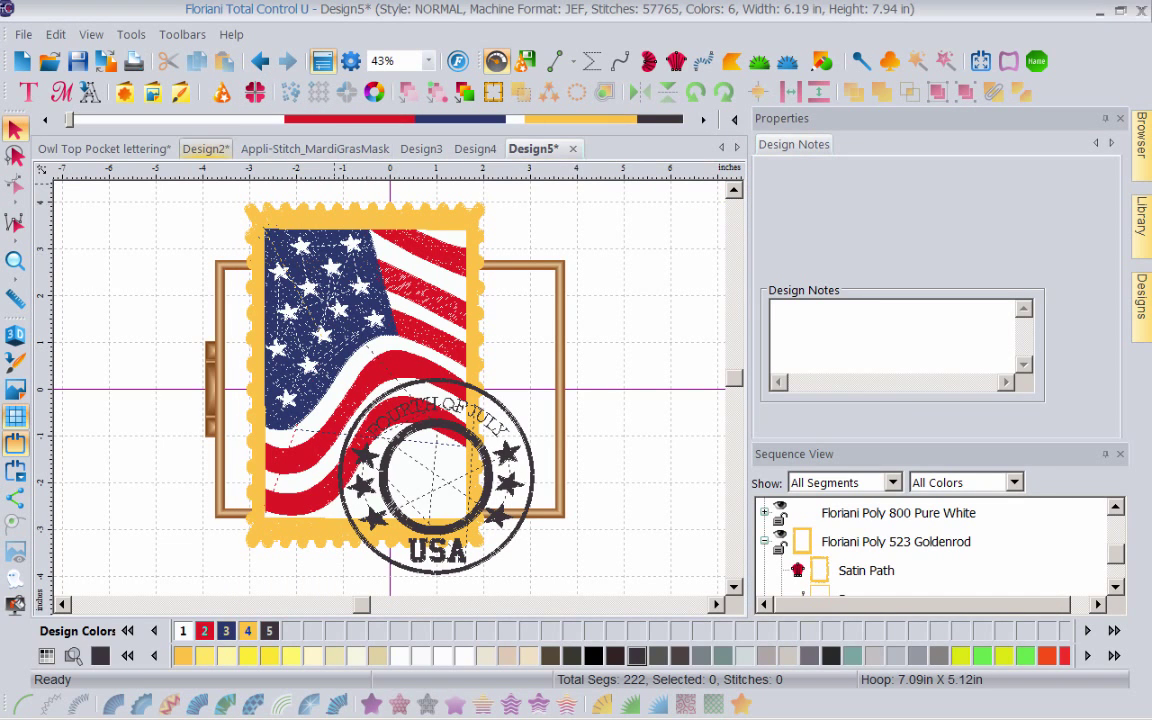
Step: Open the first split file, FLag_01_1_1, from the Flag Stamp Split folder on the Desktop
left_click(49, 62)
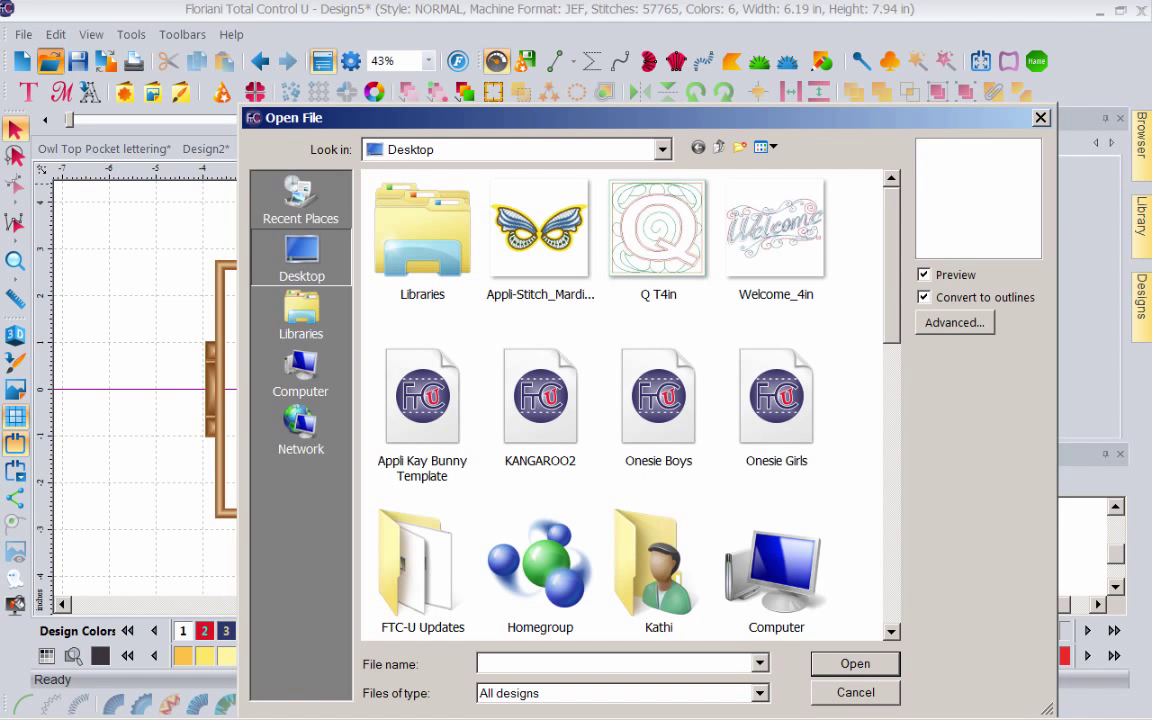
scroll(630, 405, "down", 2)
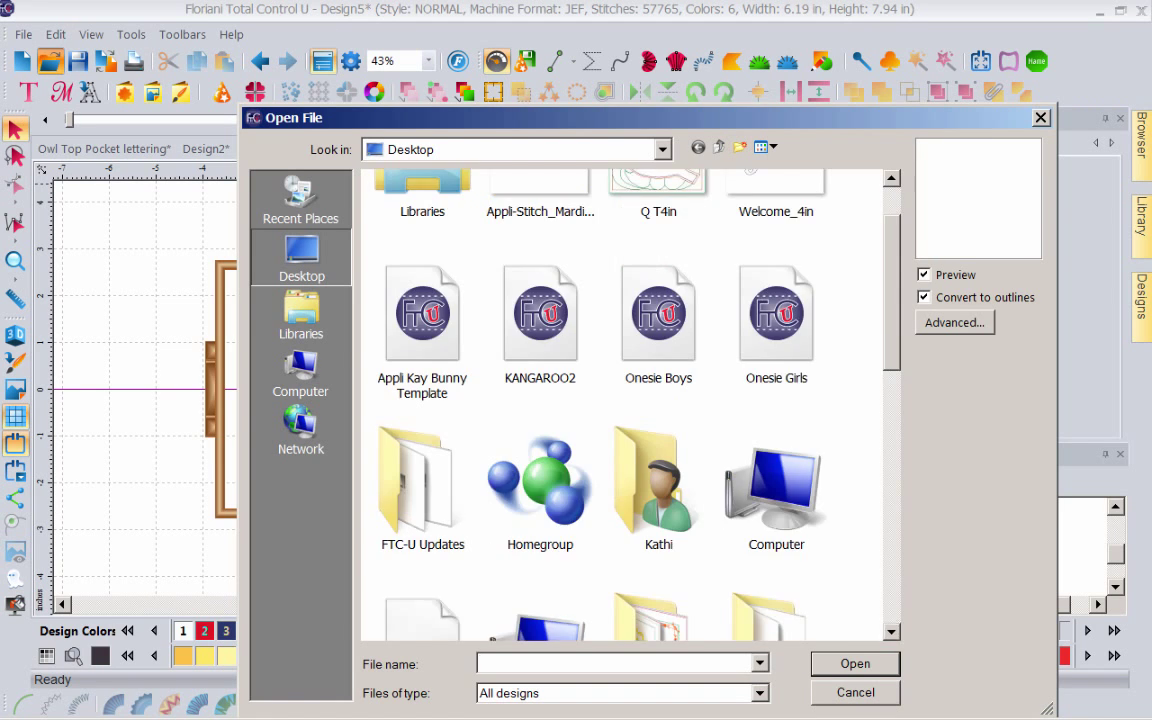
scroll(630, 405, "down", 2)
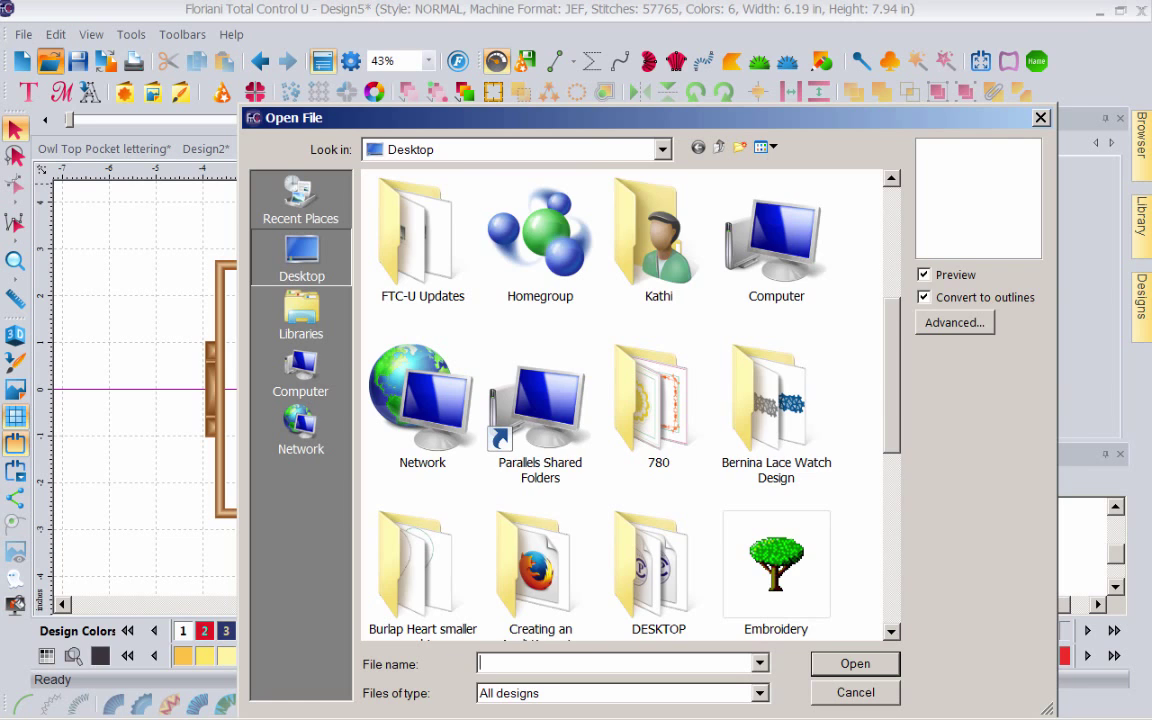
scroll(630, 405, "down", 5)
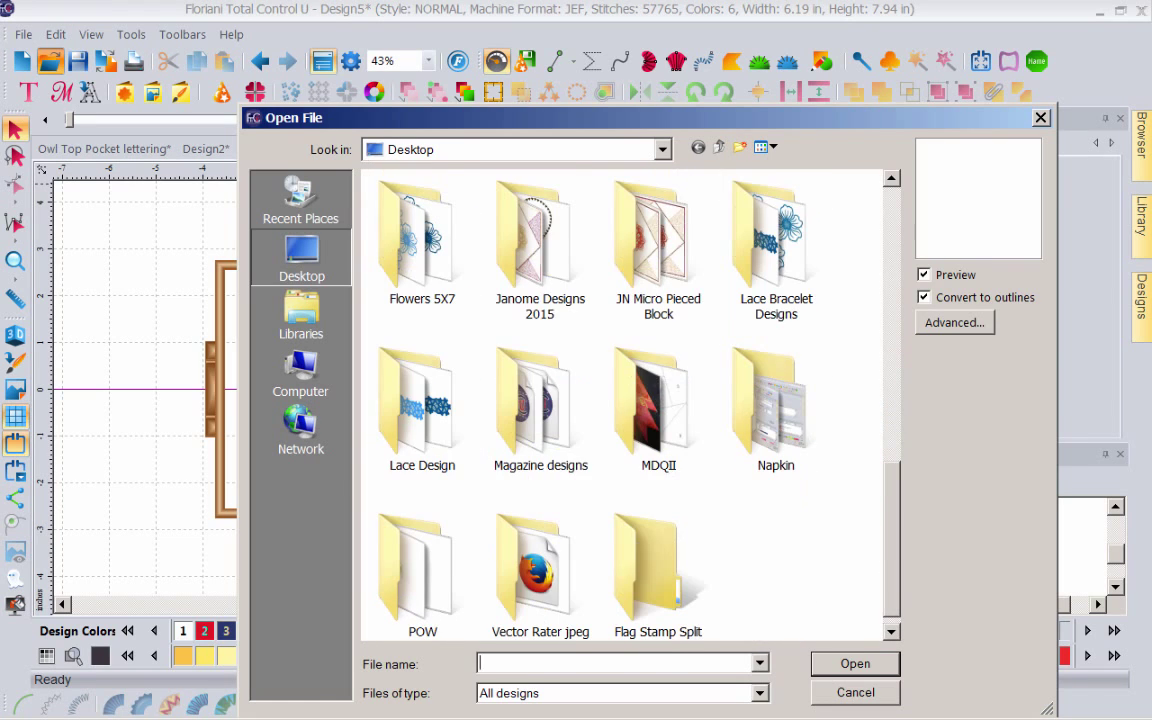
scroll(630, 405, "down", 1)
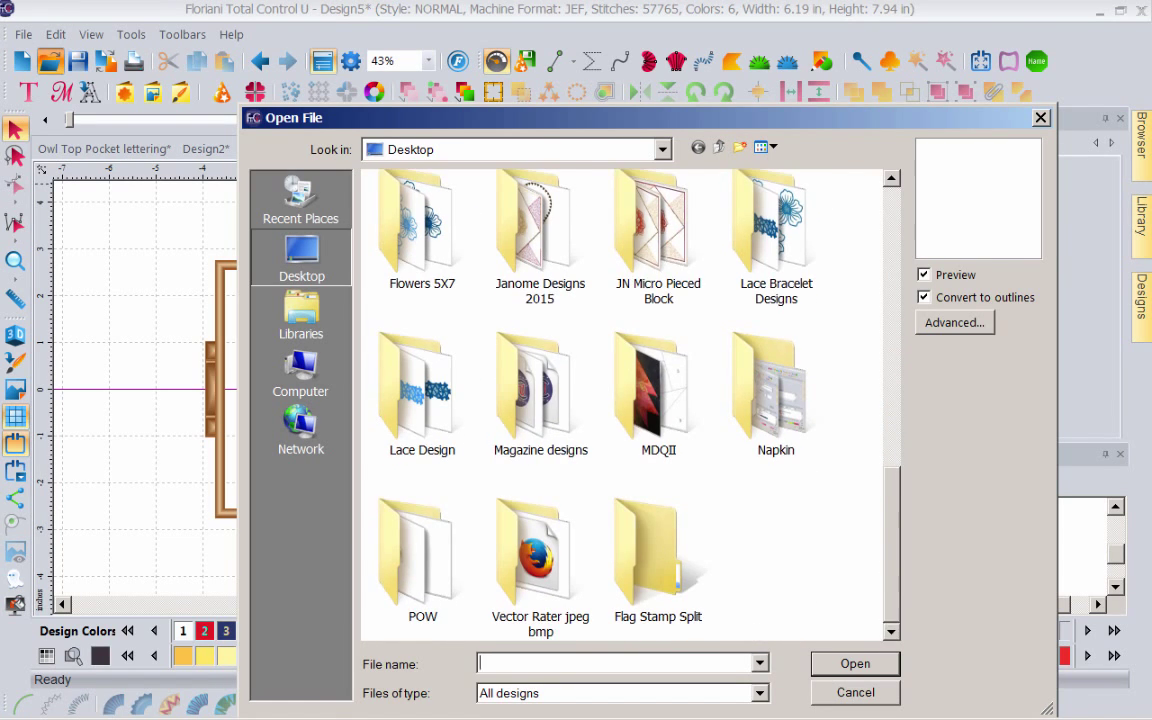
double_click(645, 550)
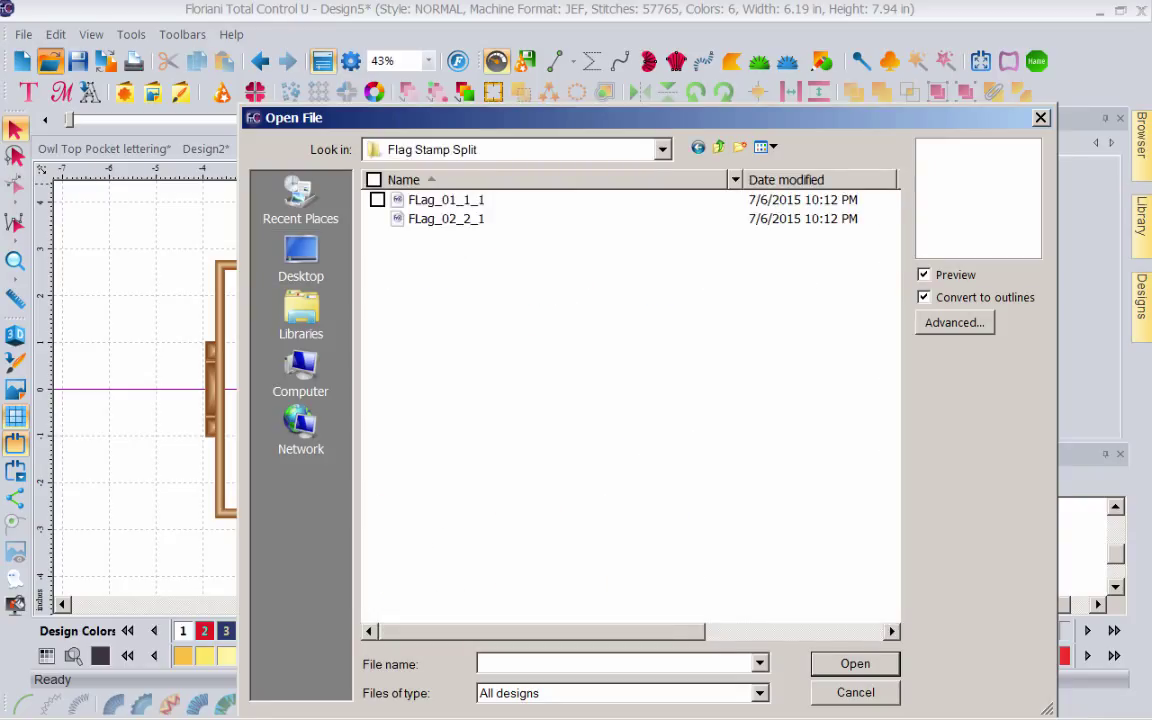
left_click(446, 200)
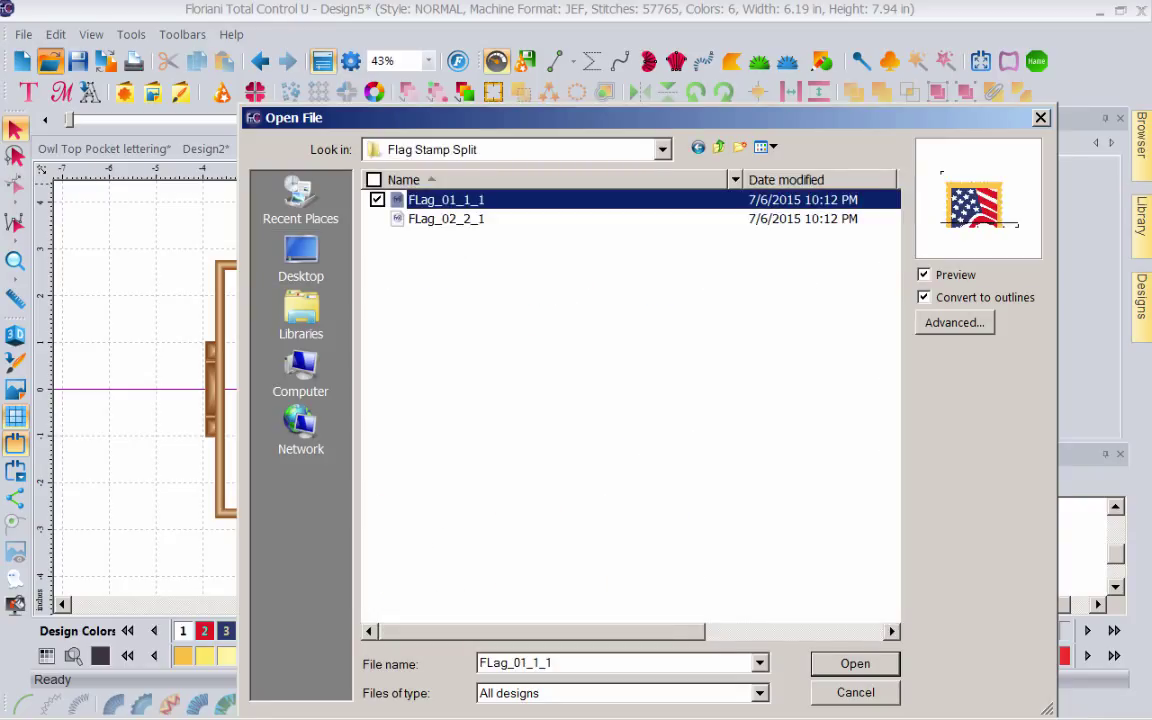
key("Tab")
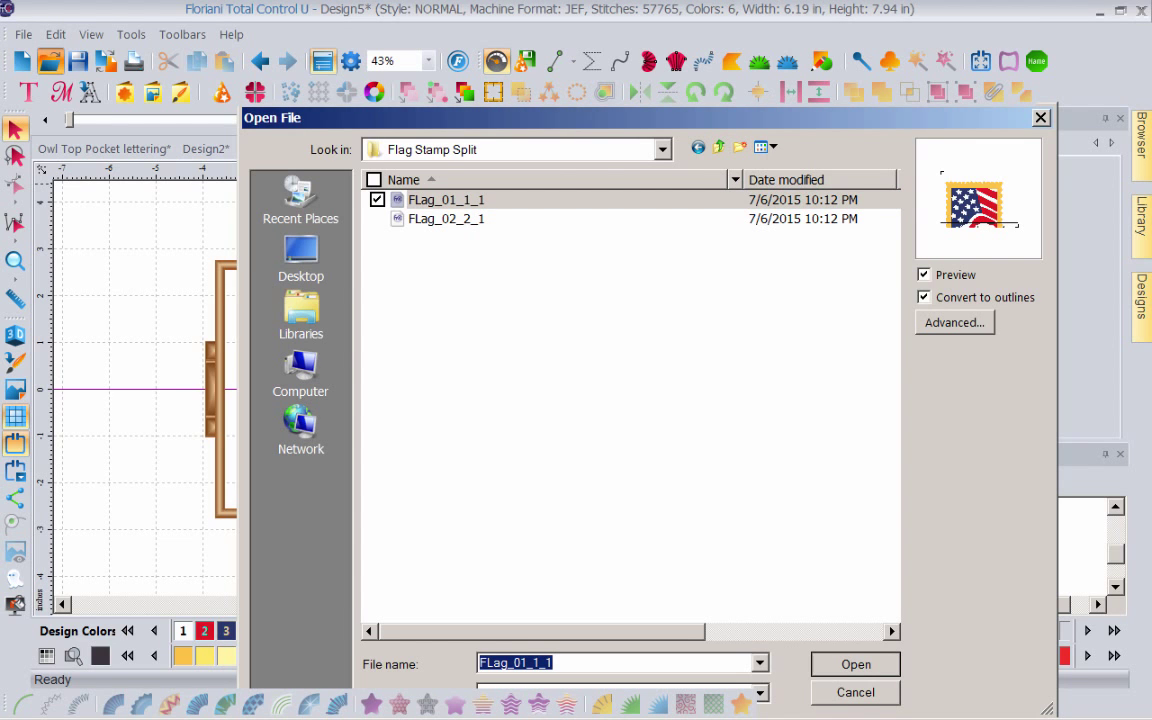
key("Return")
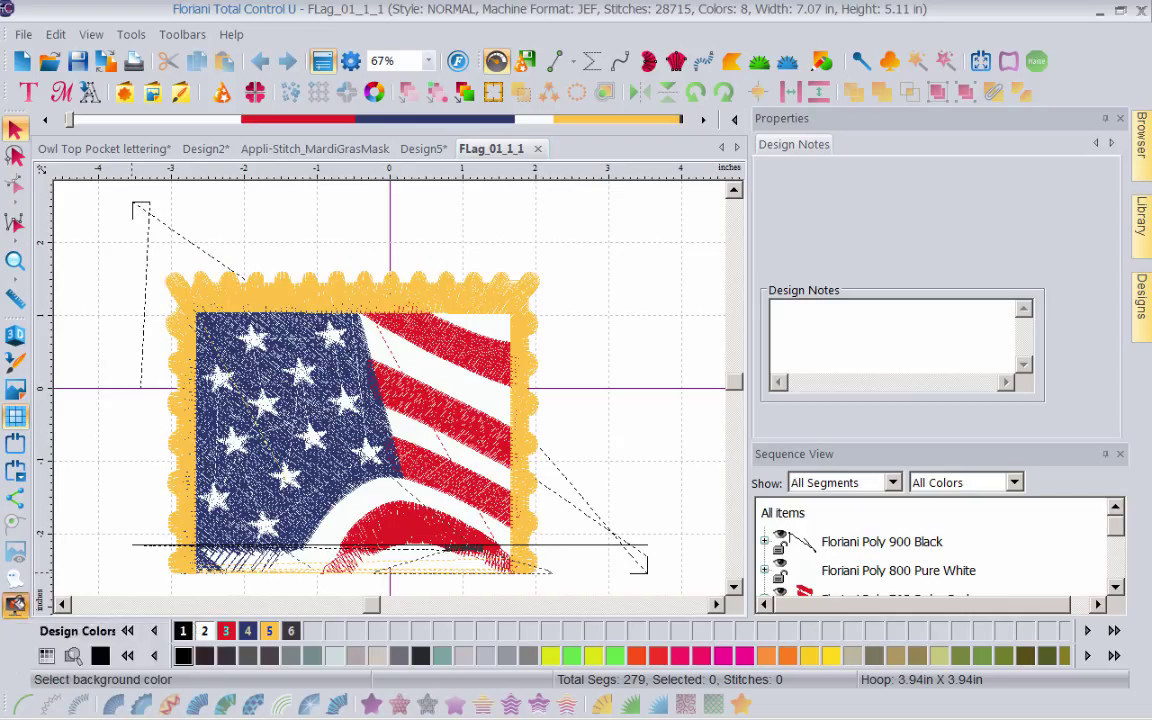
Step: Set the background color to light gray (192, 192, 192) and advance the first part's stitch player to its end
left_click(15, 604)
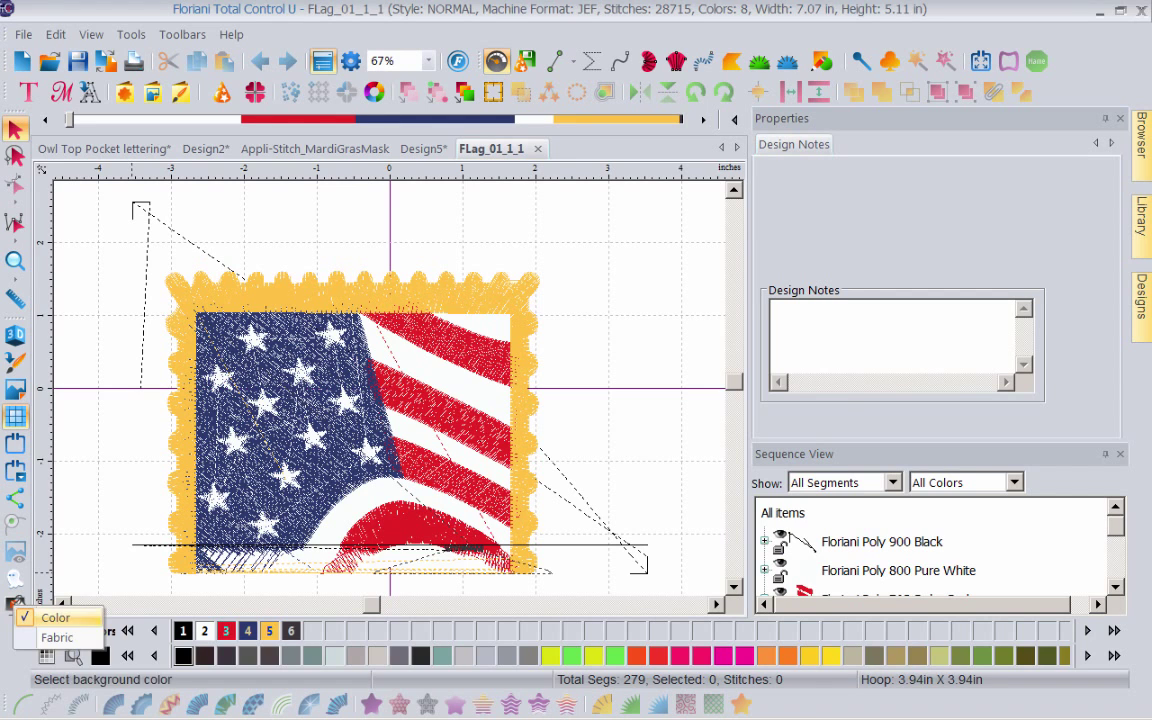
left_click(52, 617)
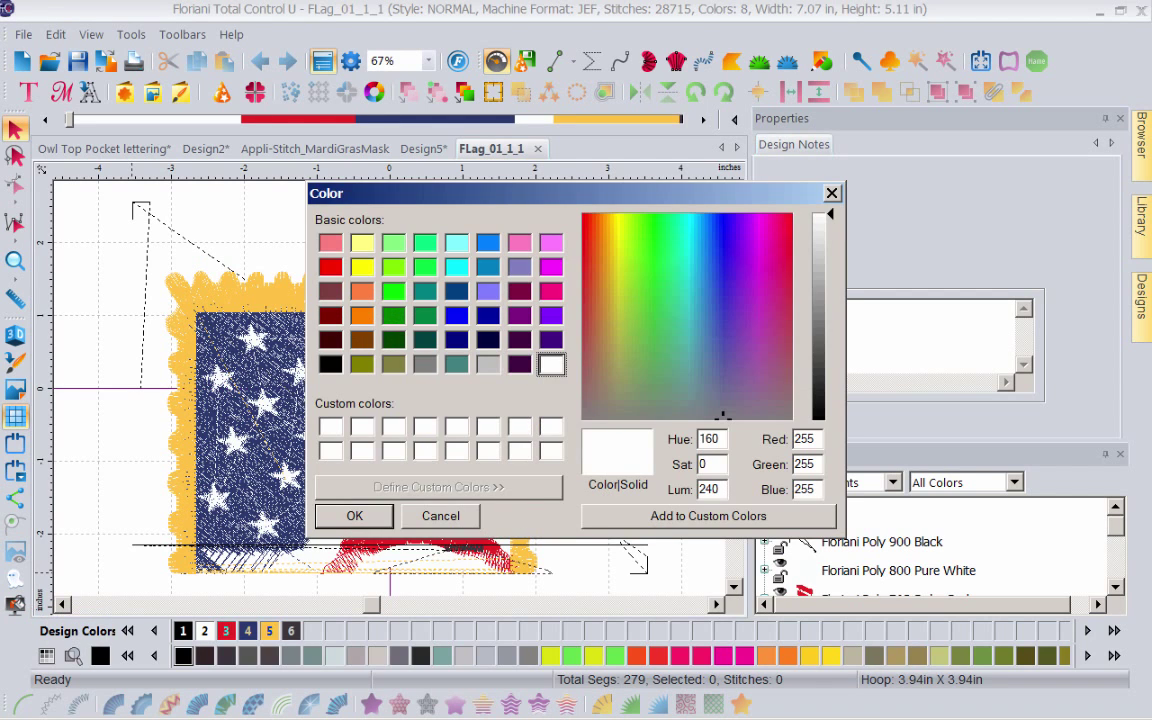
left_click(488, 364)
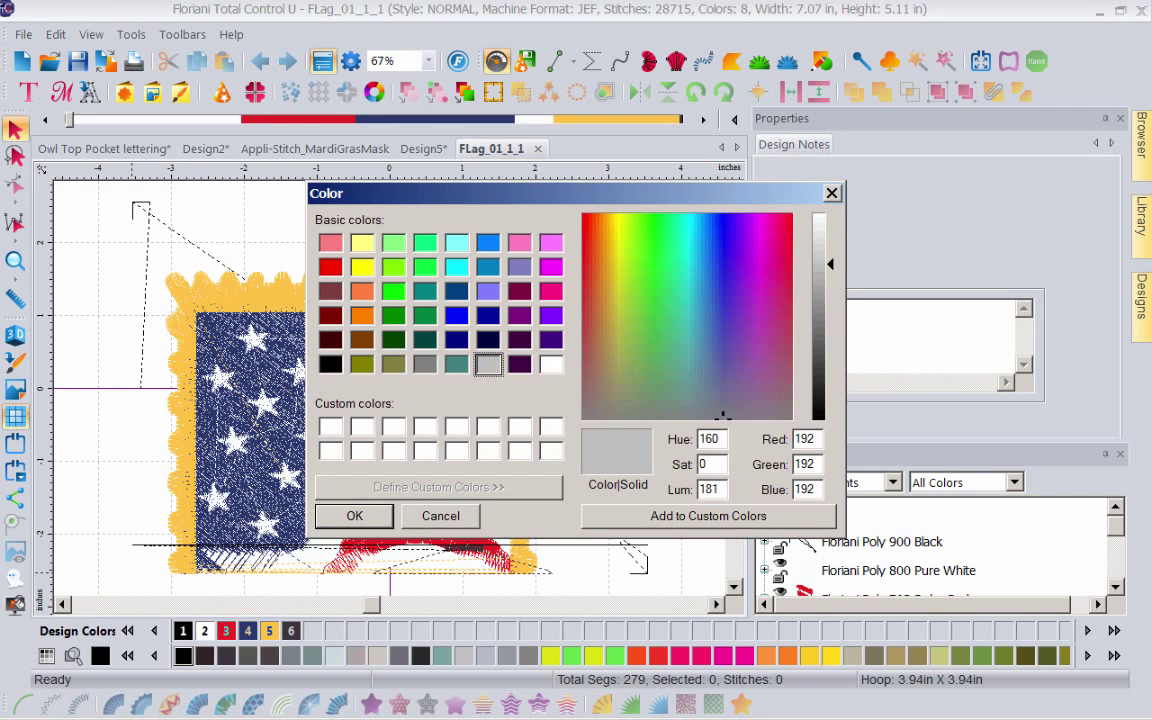
left_click(354, 515)
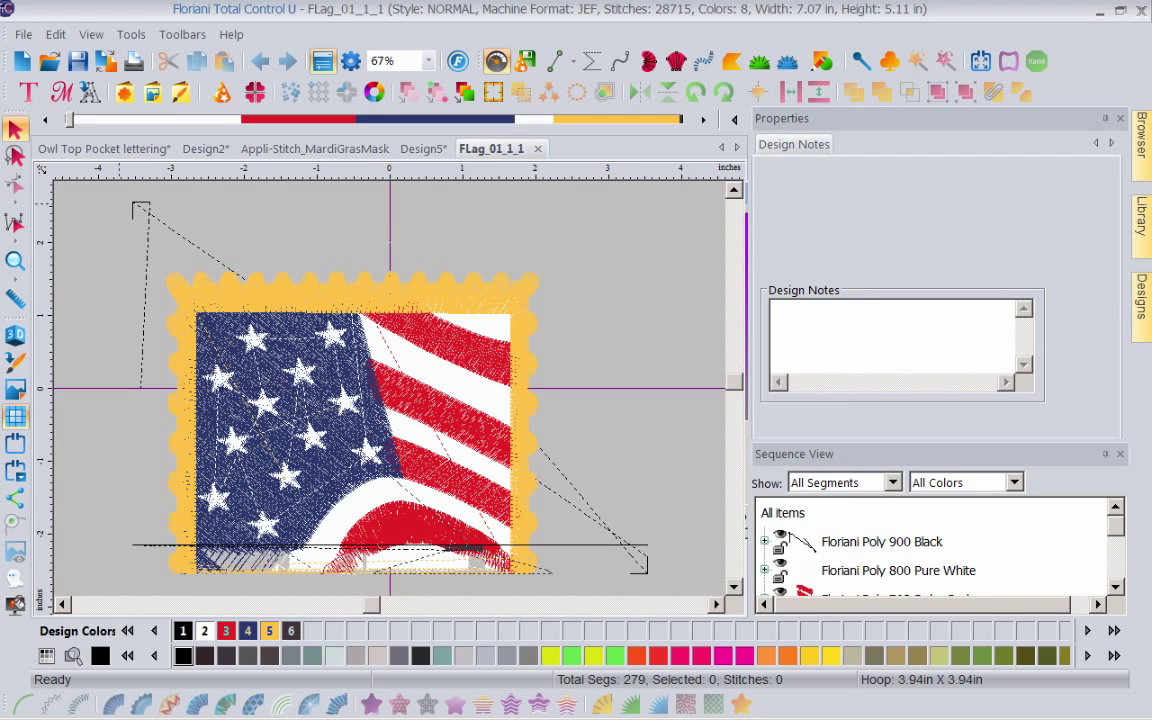
left_click_drag(69, 119, 678, 119)
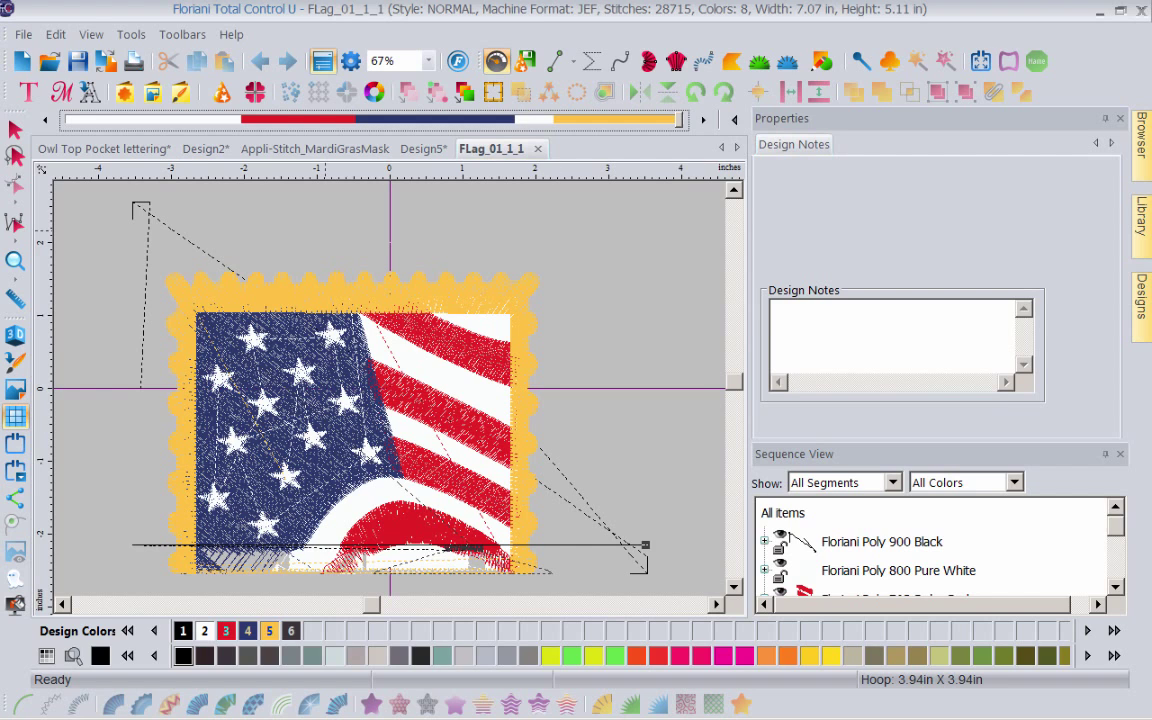
Step: Open the second split file, FLag_02_2_1, from the Flag Stamp Split folder
left_click(49, 62)
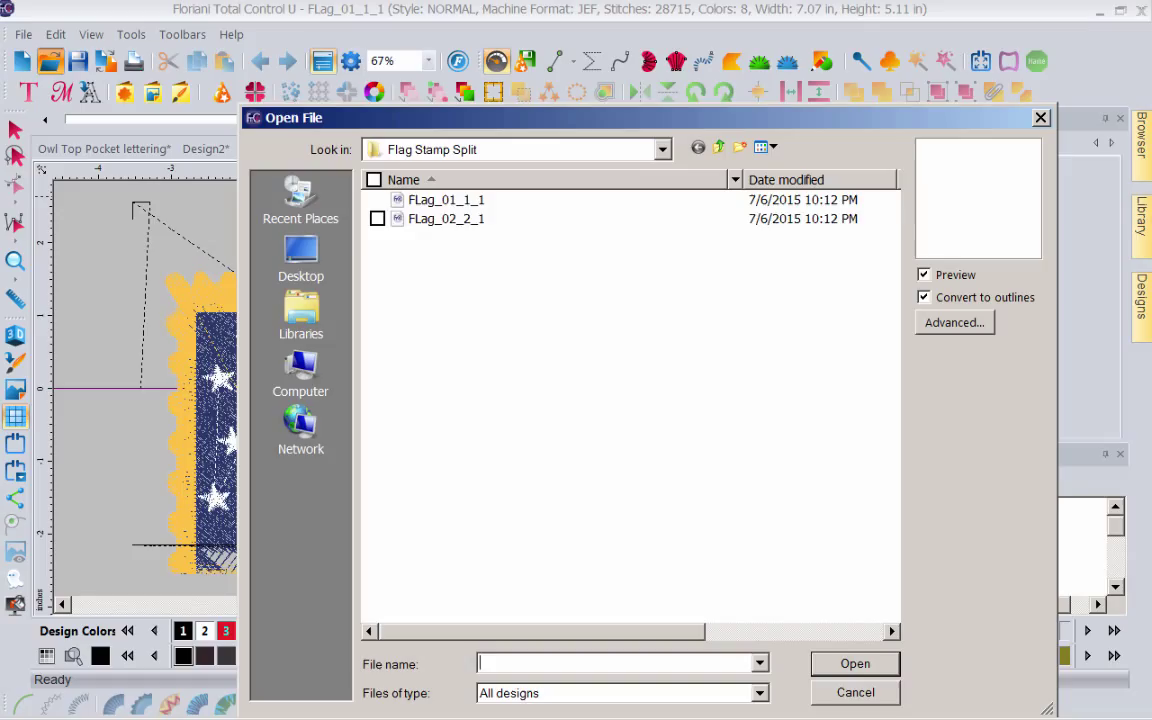
left_click(440, 218)
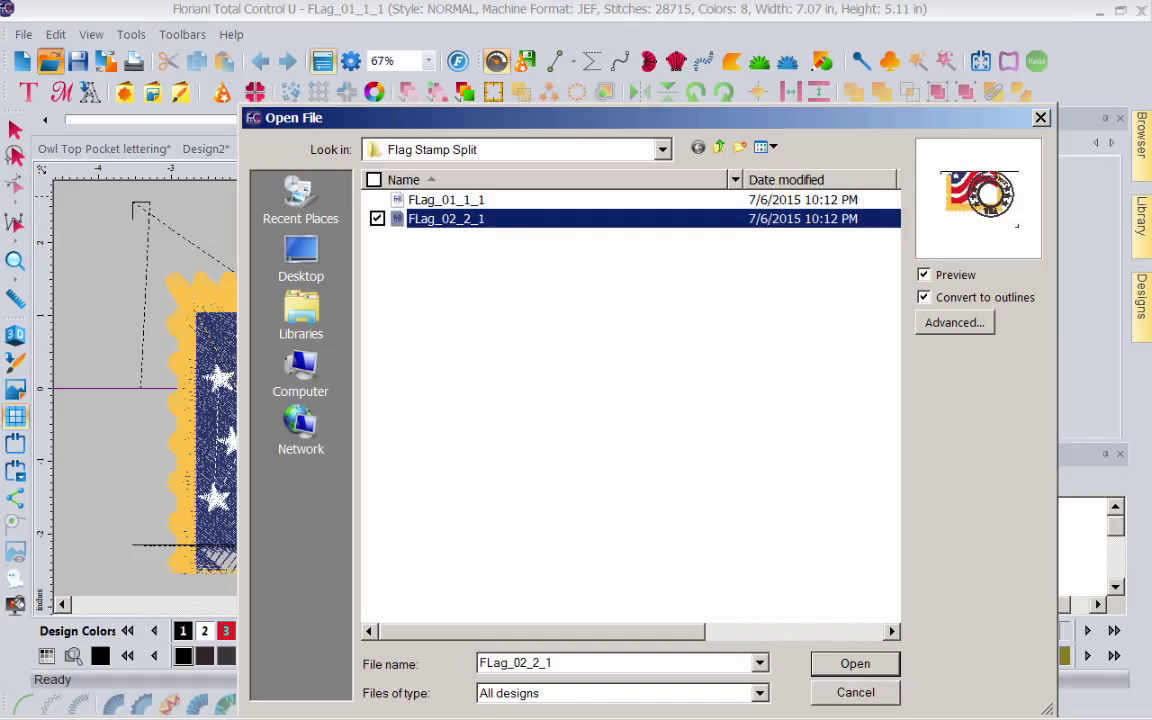
key("Tab")
key("Return")
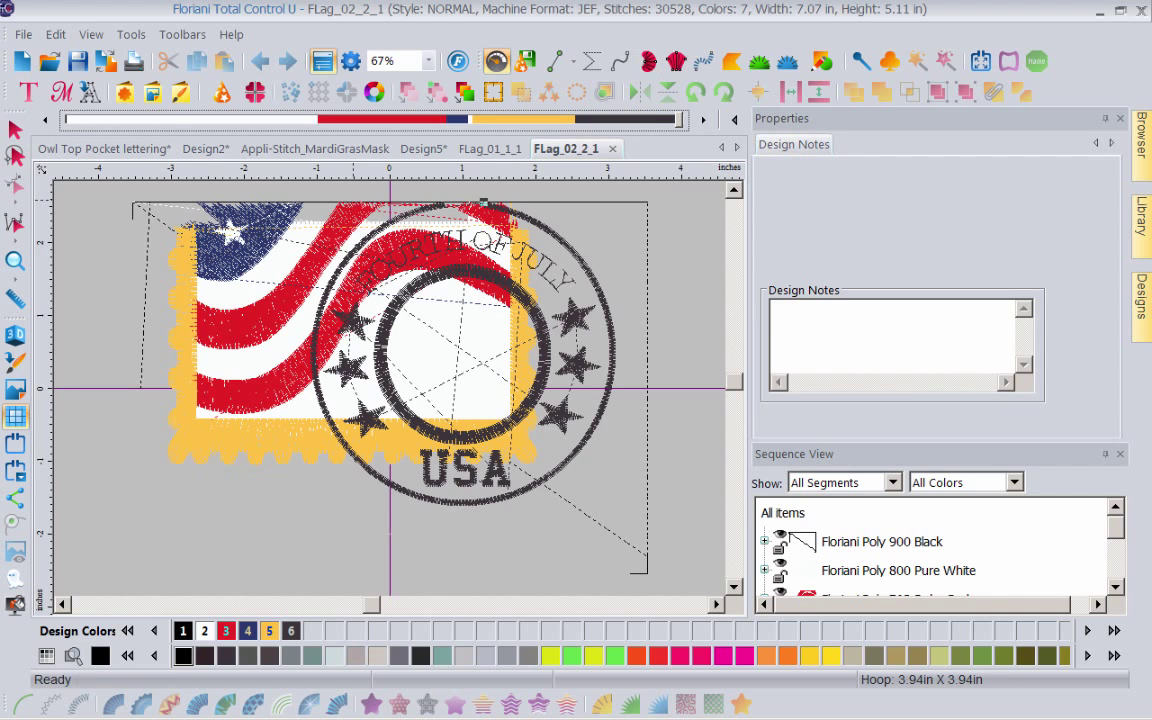
Step: Rewind the second part's stitch player to the first stitch and examine the whole part
left_click_drag(679, 120, 68, 120)
left_click(15, 128)
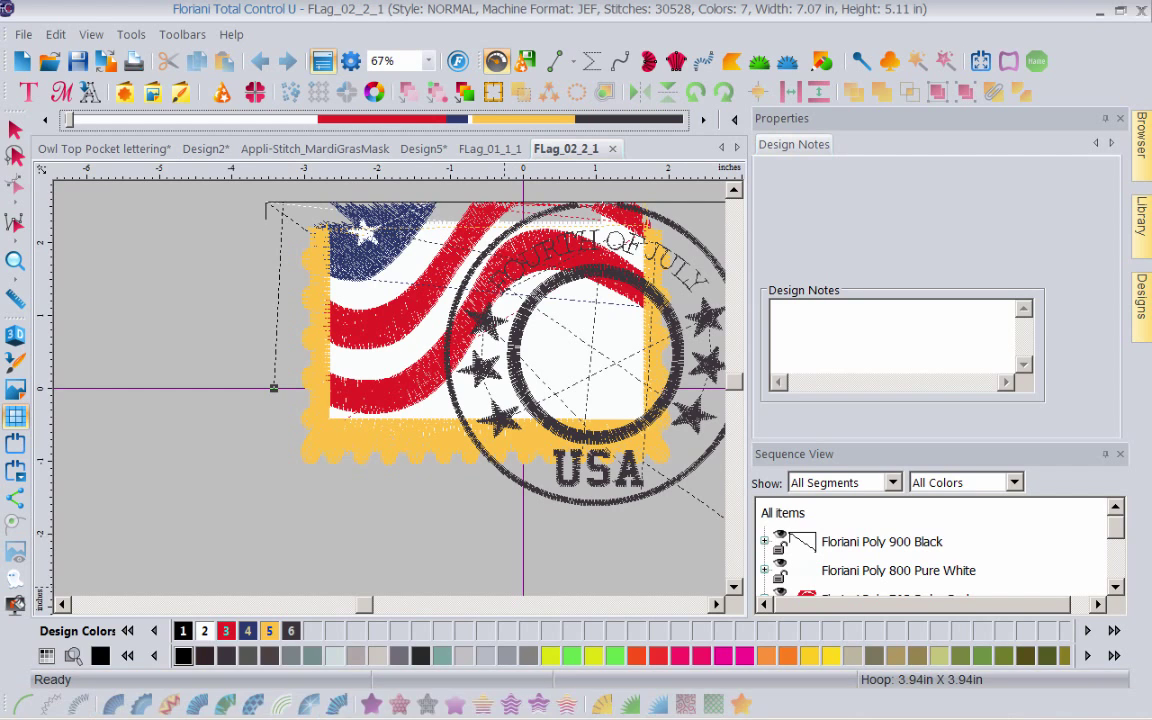
scroll(395, 390, "right", 1)
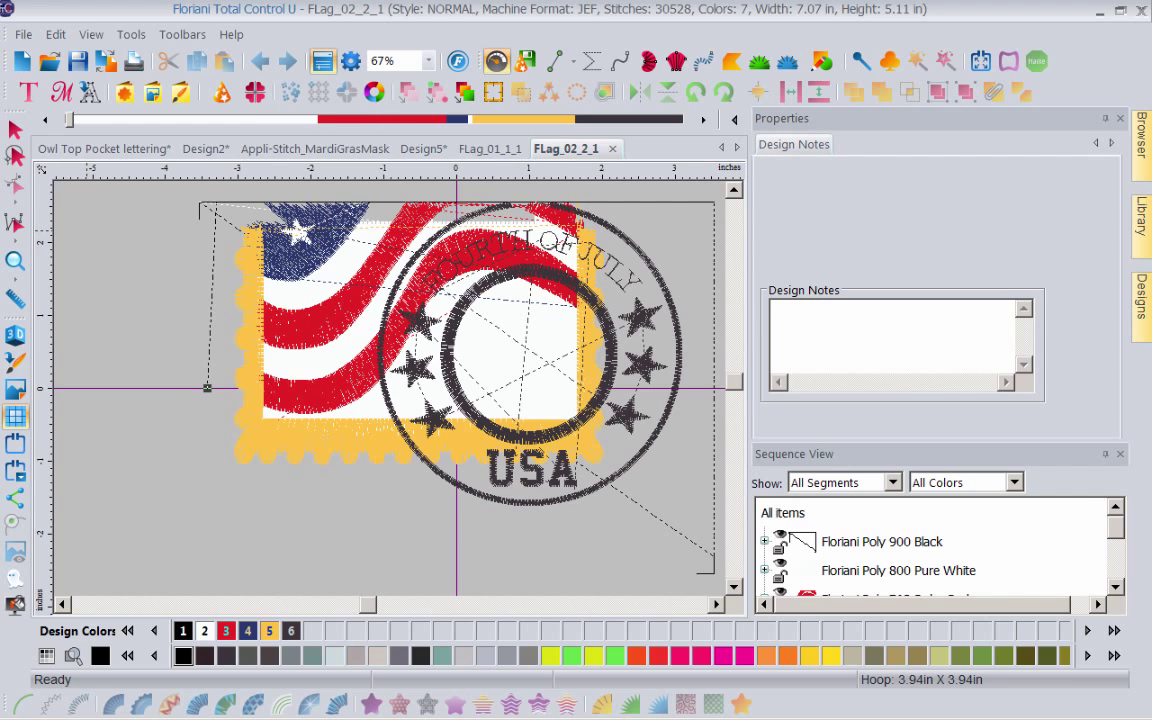
Step: Merge FLag_02_2_1 from the Flag Stamp Split folder into FLag_01_1_1 and move it below the first part, lining up their alignment marks
left_click(490, 148)
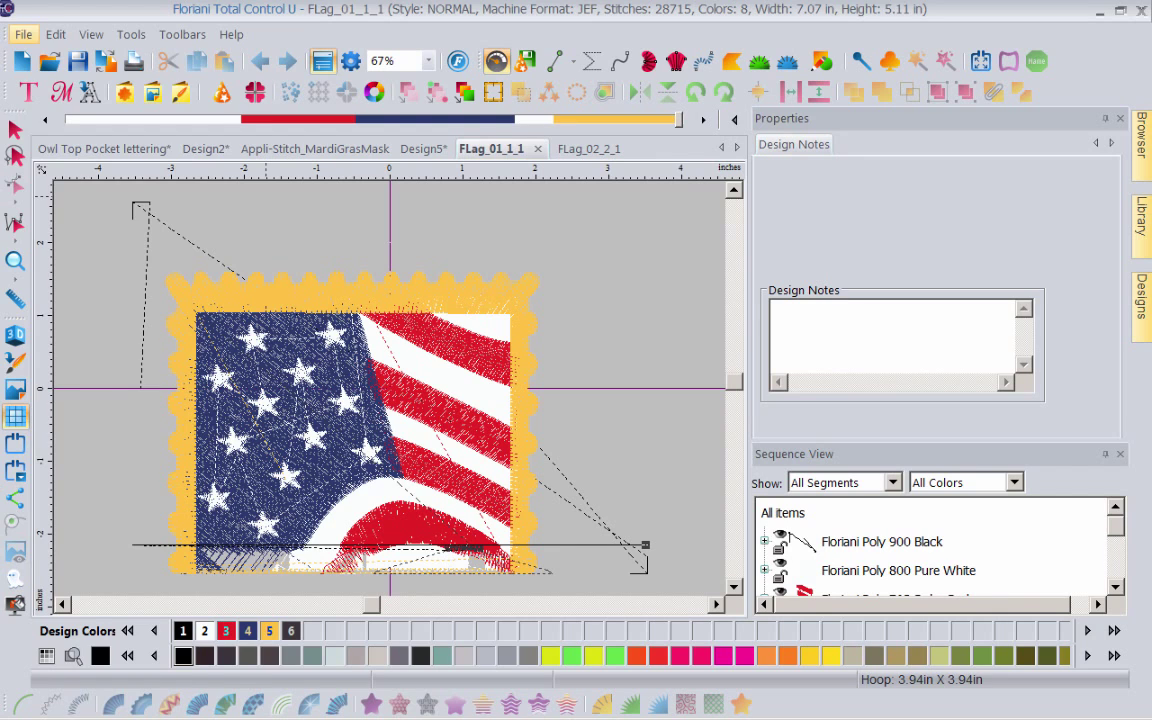
left_click(22, 34)
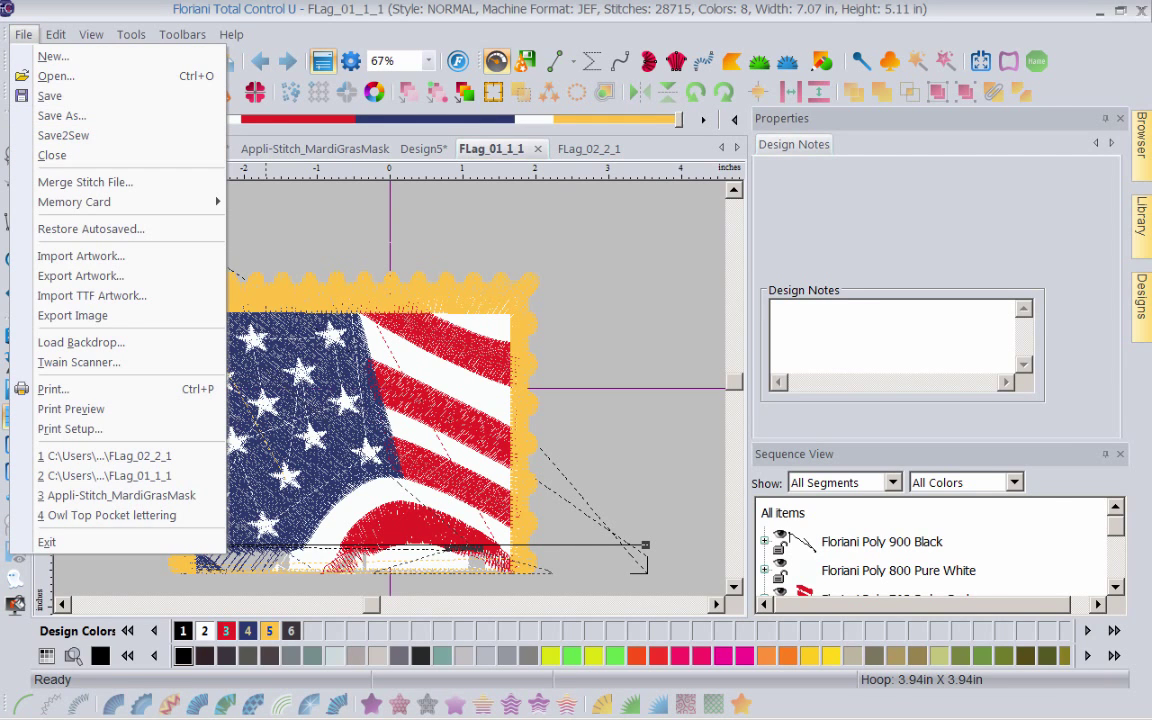
left_click(85, 182)
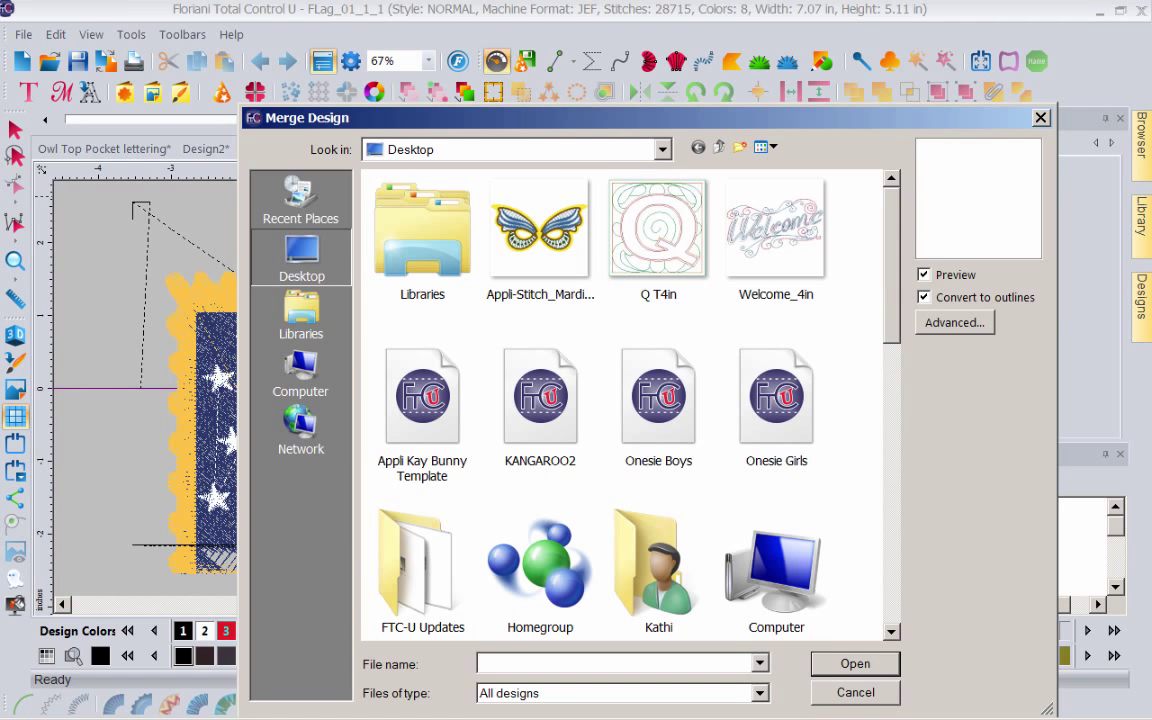
scroll(625, 405, "down", 3)
scroll(625, 405, "down", 5)
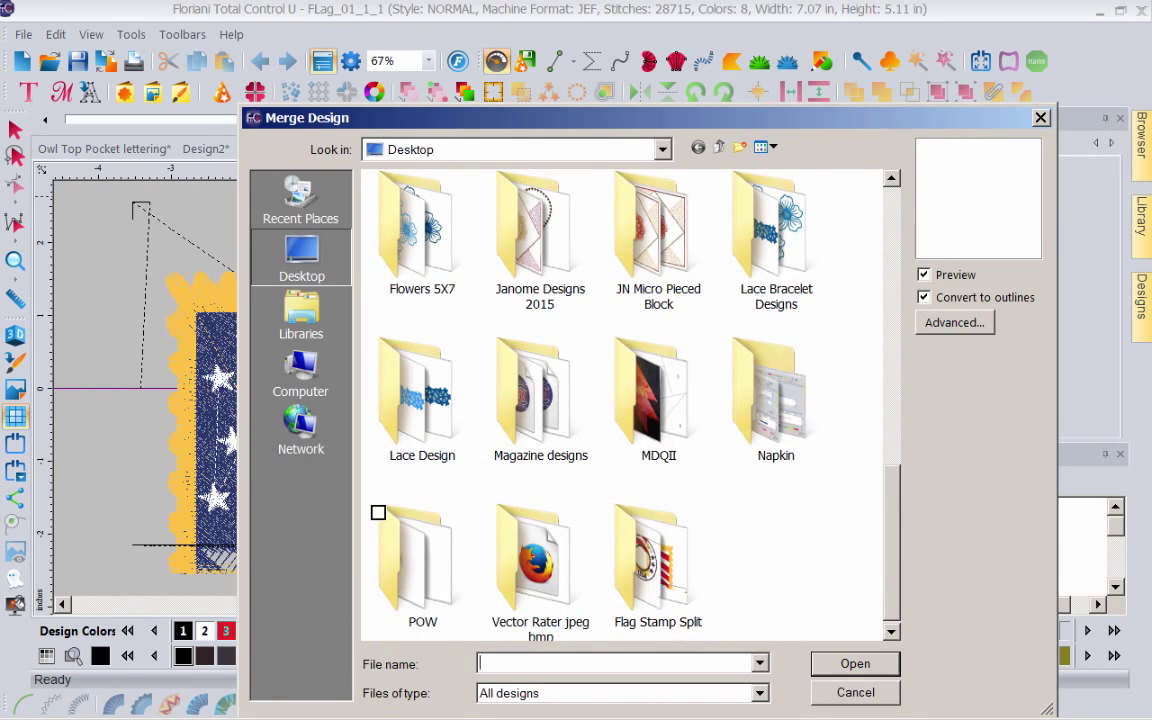
double_click(655, 560)
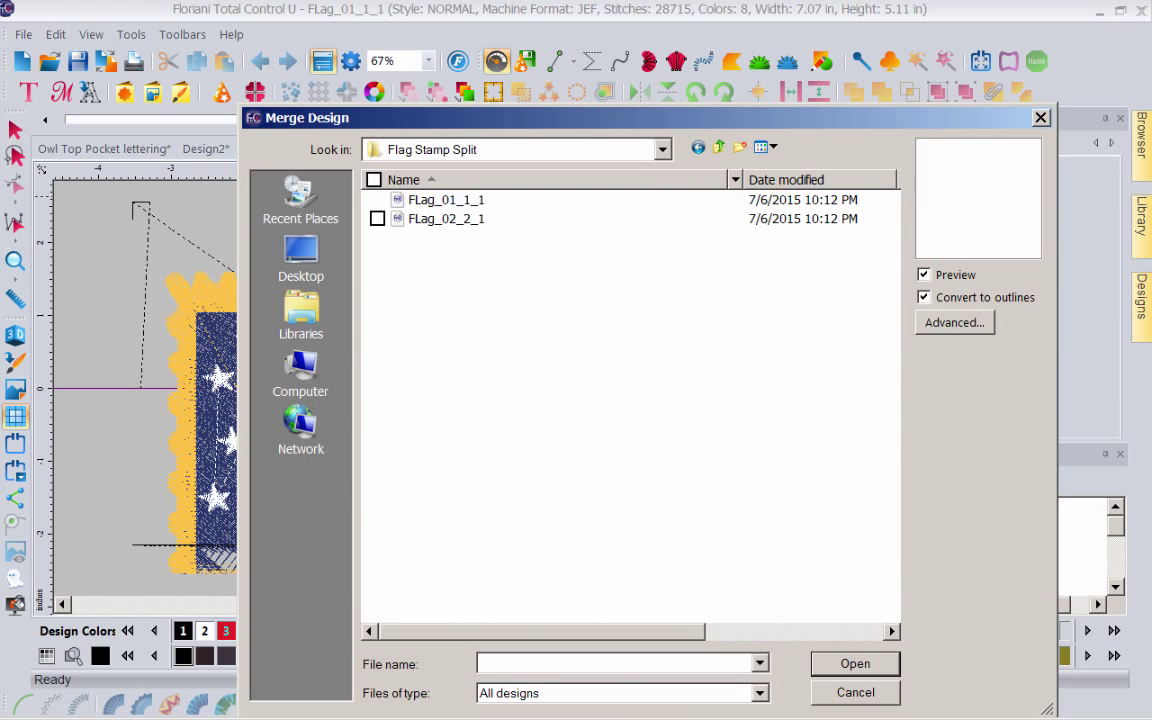
left_click(446, 218)
left_click(515, 663)
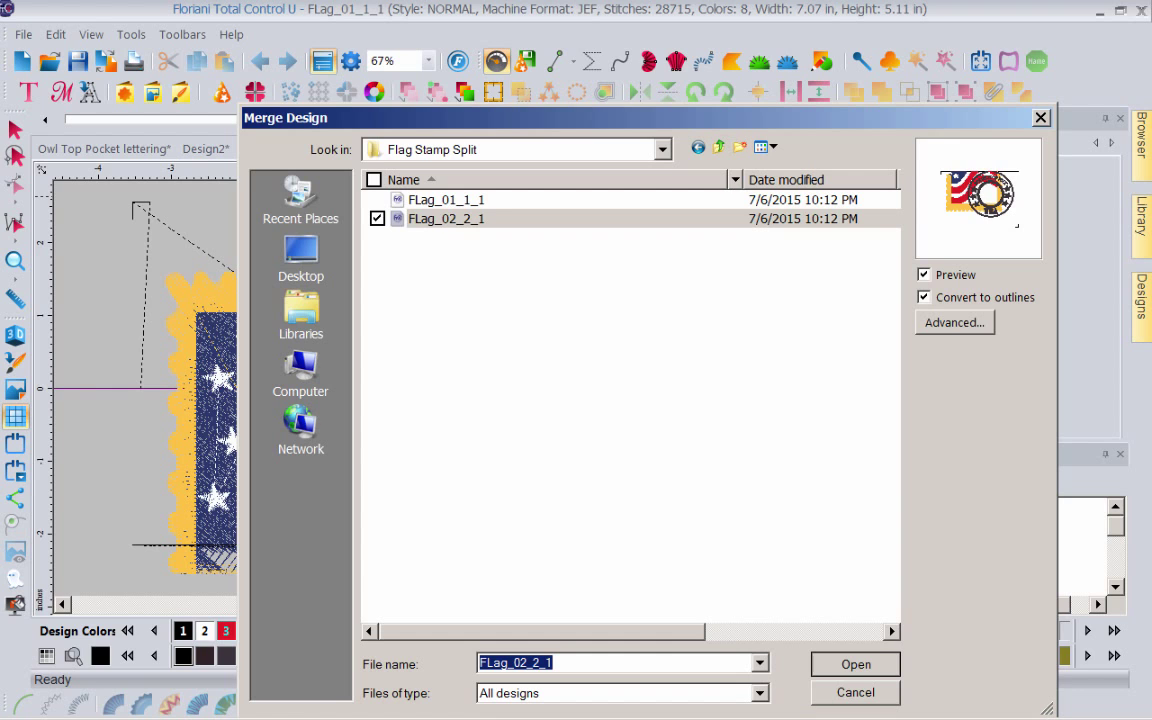
key("Return")
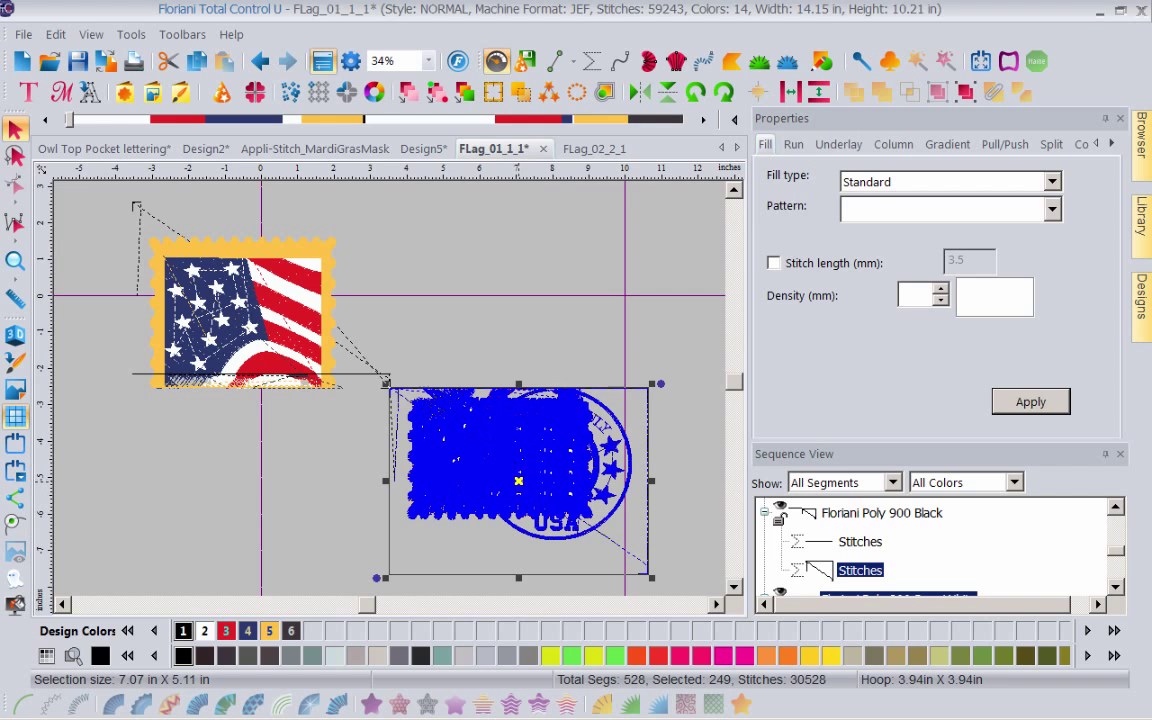
left_click_drag(518, 481, 260, 466)
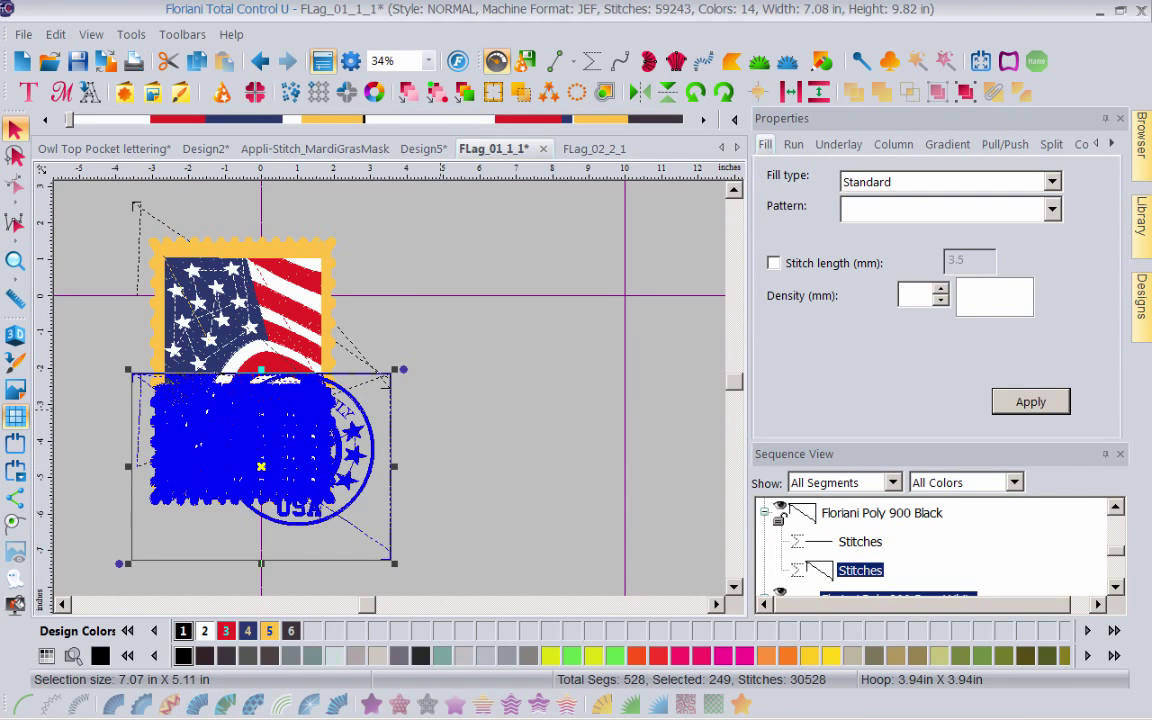
key("Escape")
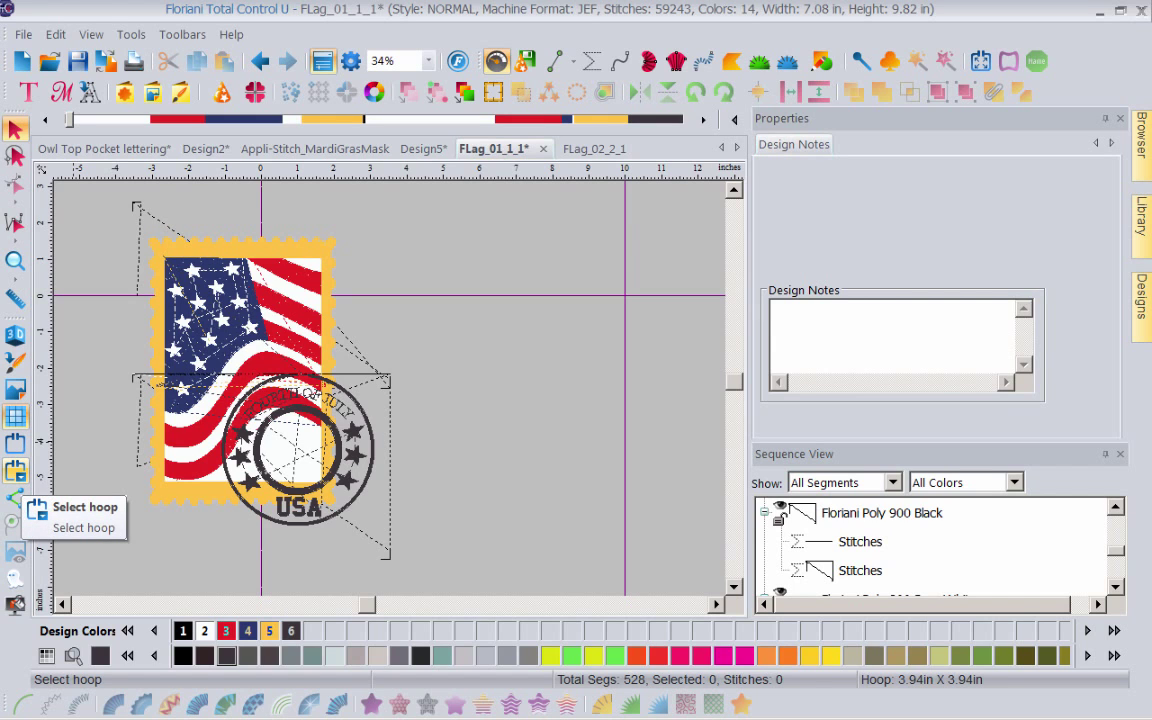
Step: Create a custom EXP hoop described as 100 X 100 with a 100 by 100 mm sew field and apply it to the design
left_click(15, 472)
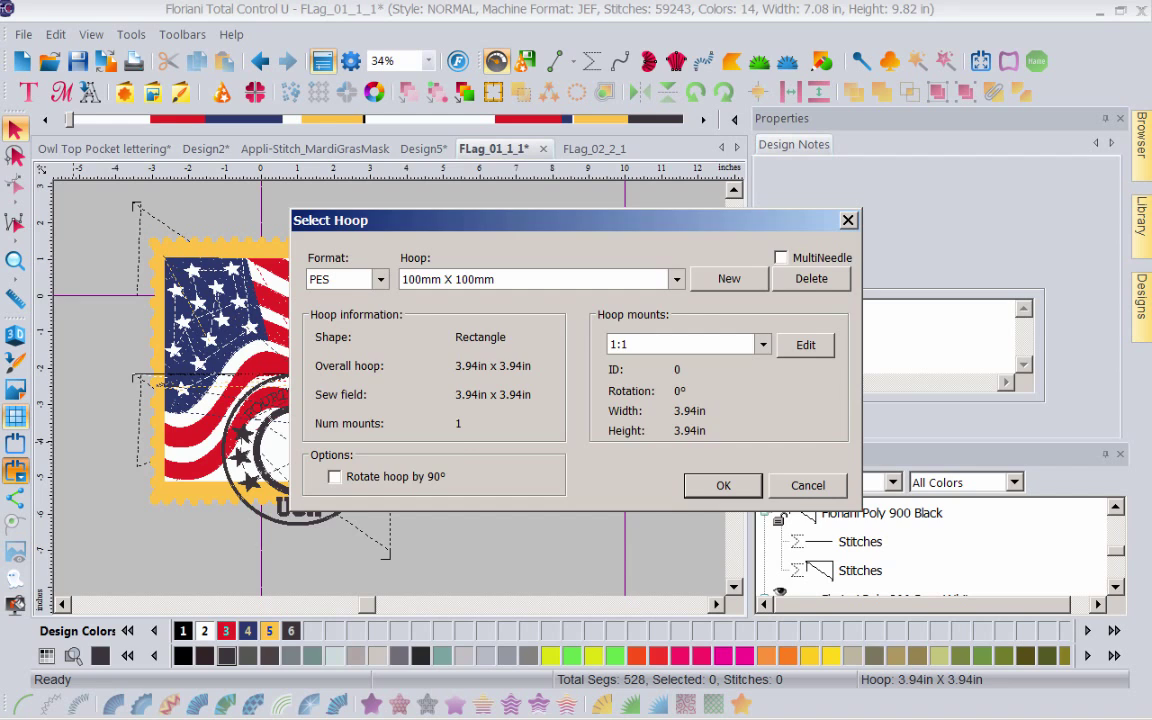
left_click(479, 245)
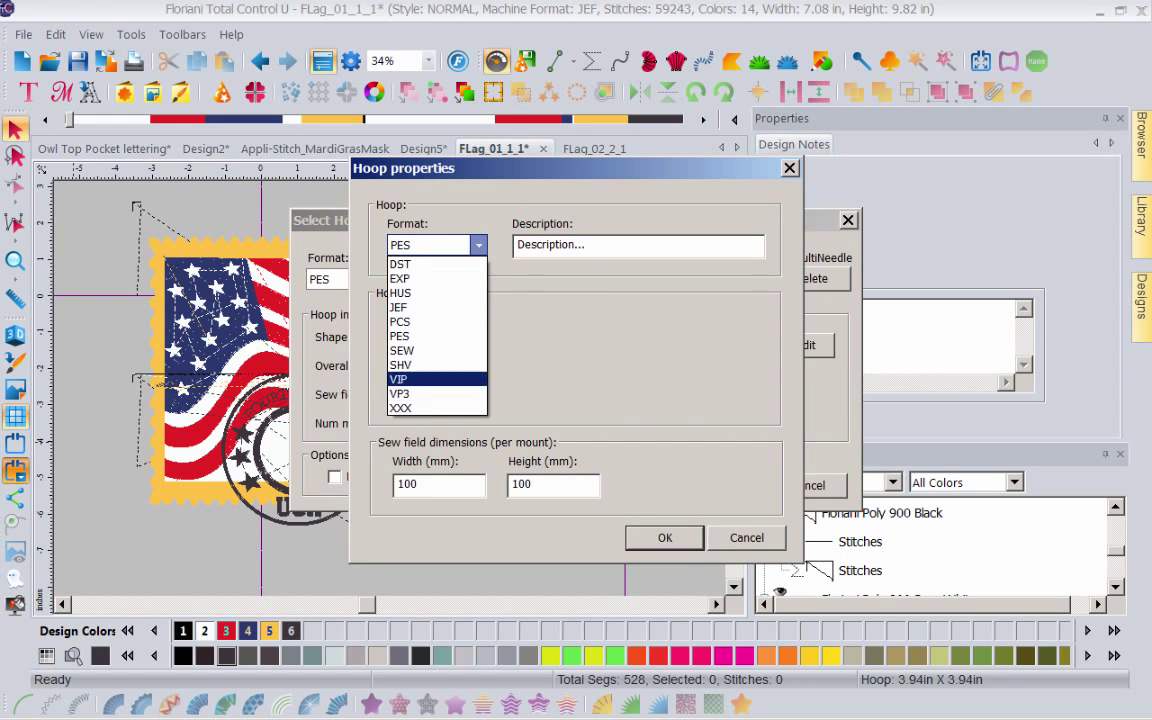
key("Return")
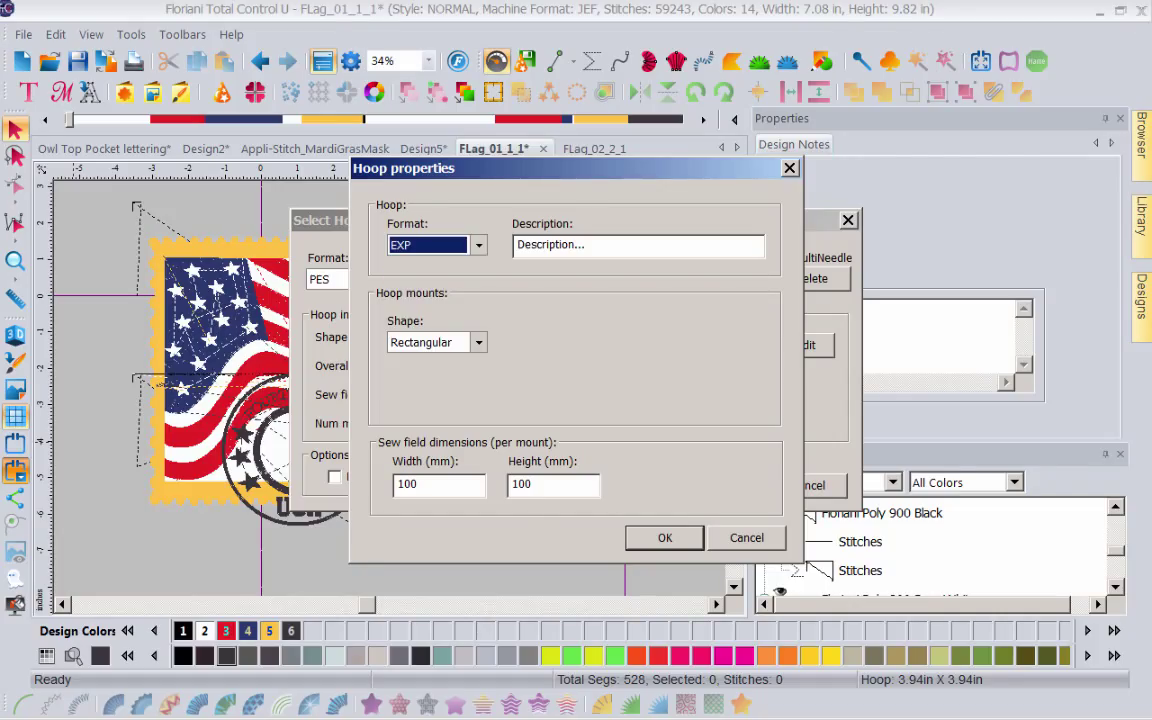
key("Tab")
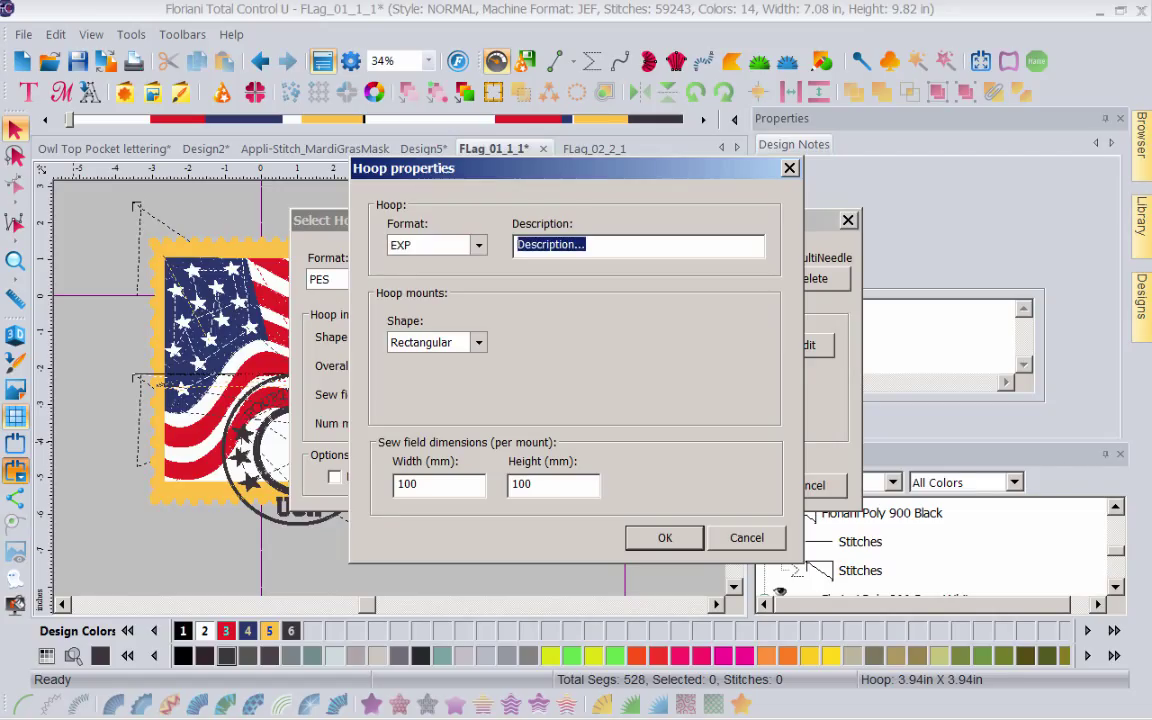
type("100")
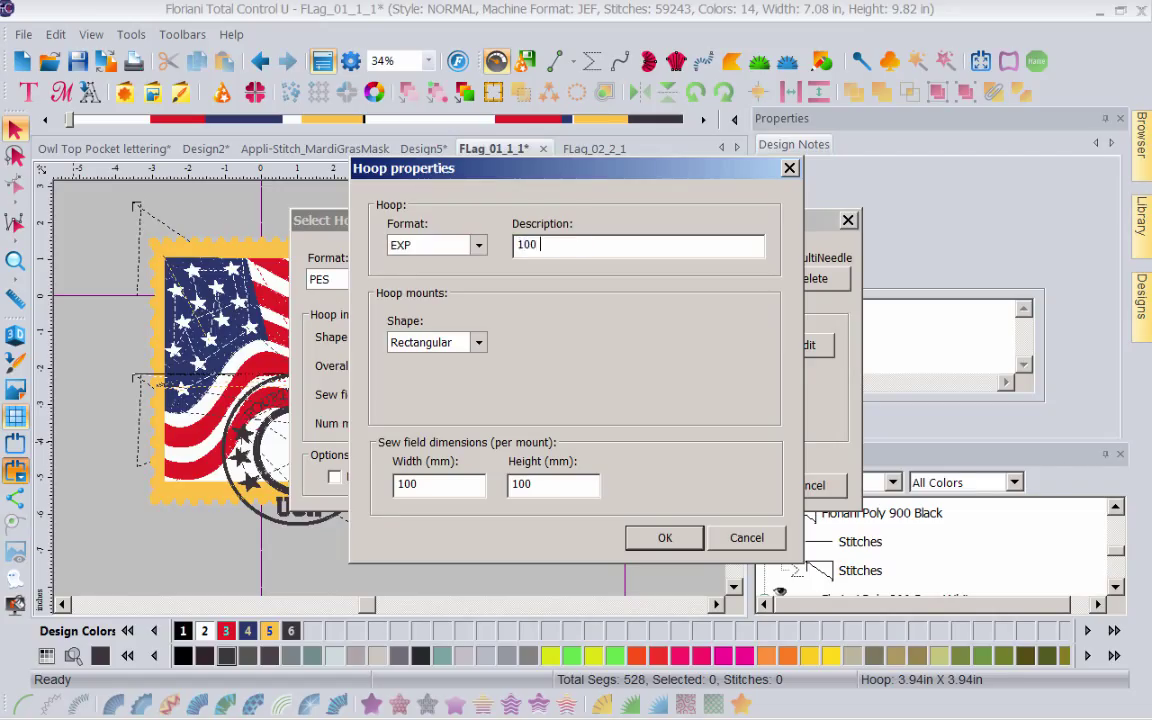
type(" Z")
key("BackSpace")
type("X 100")
left_click(662, 540)
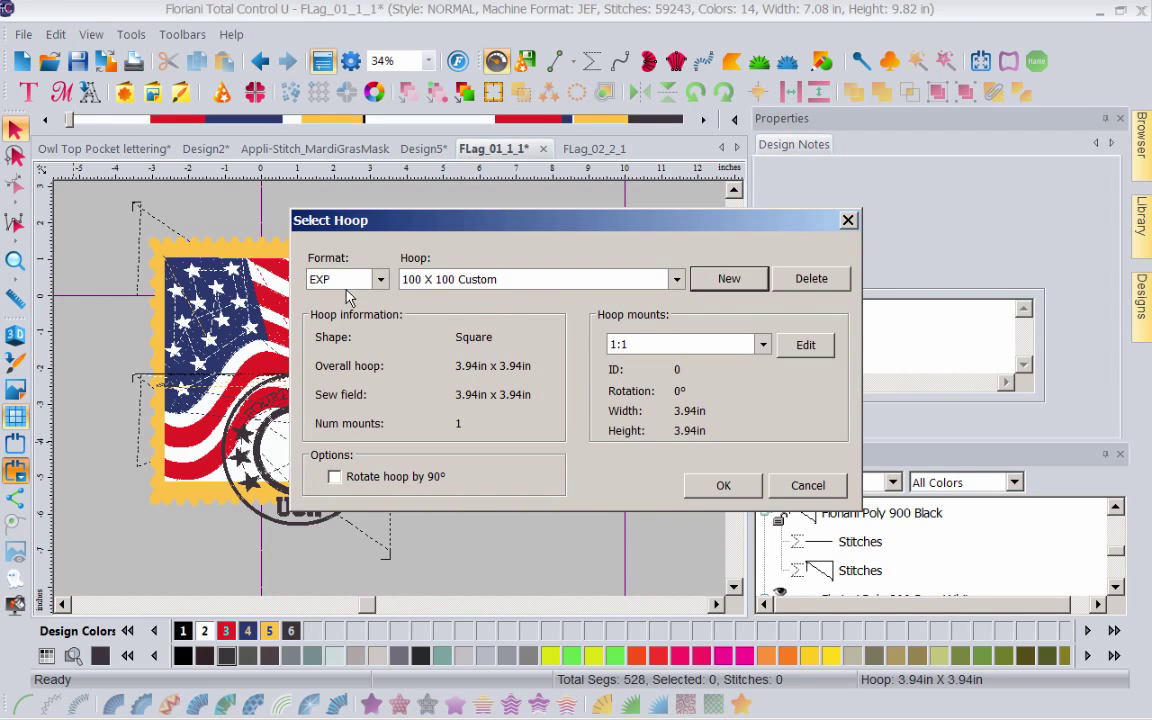
left_click(738, 484)
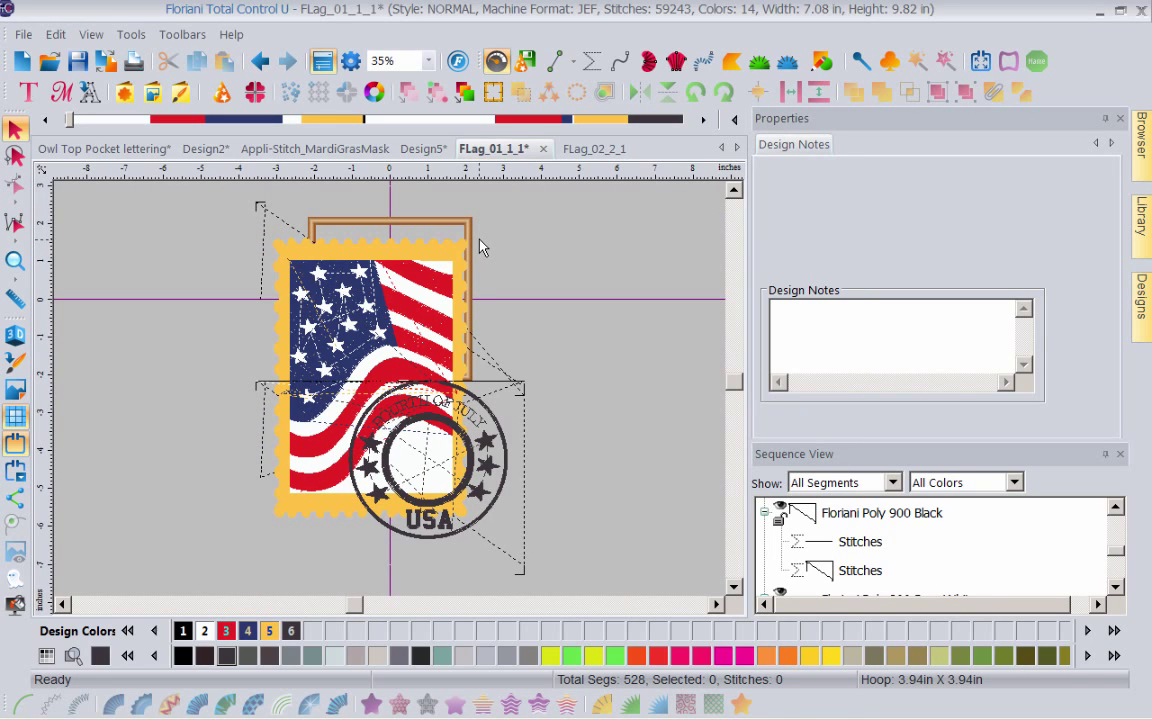